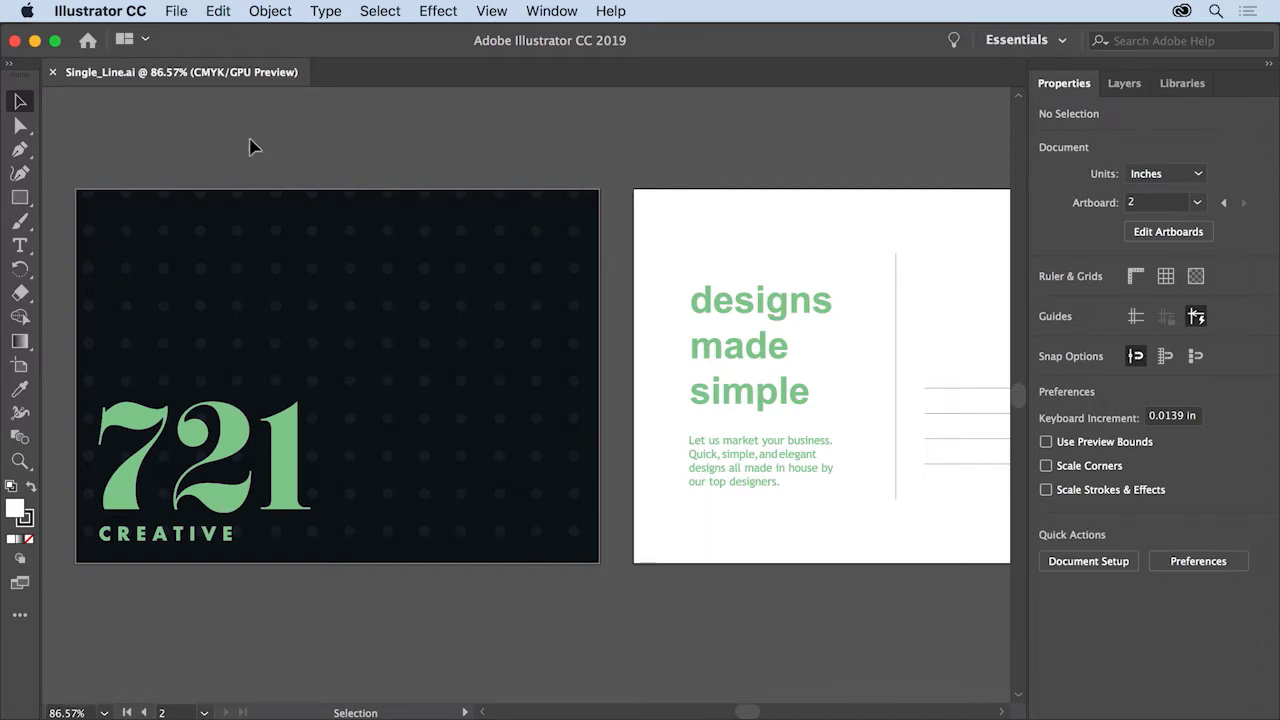
- Use View > Fit Artboard in Window so the '721 CREATIVE' front and the back are fully visible
left_click(493, 12)
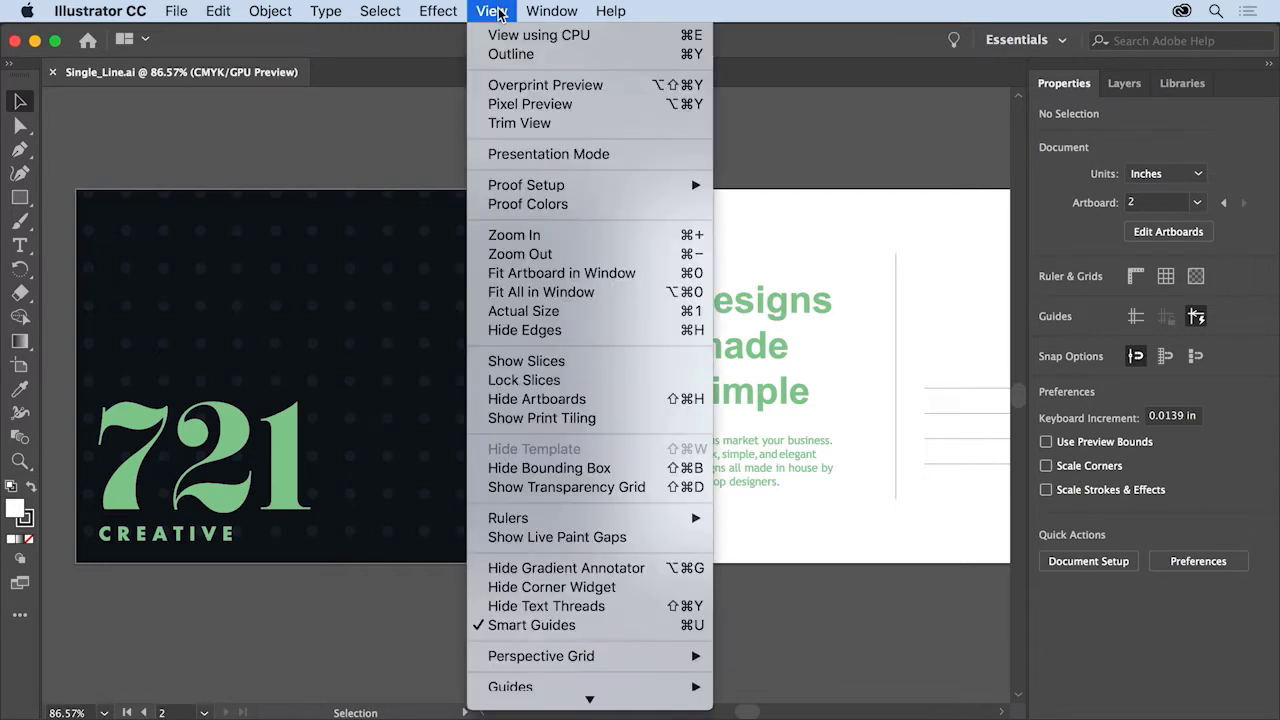
left_click(601, 297)
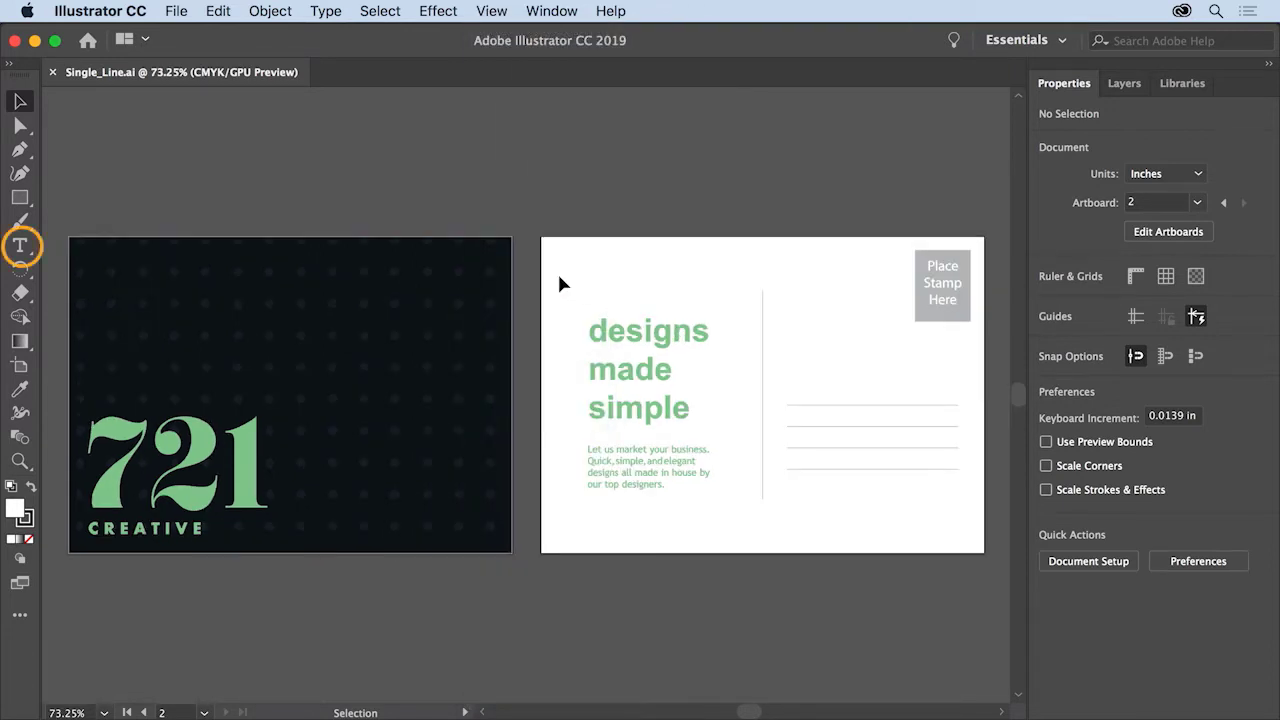
- Add a point text line reading 'designs' near the top of the white postcard back
left_click(22, 246)
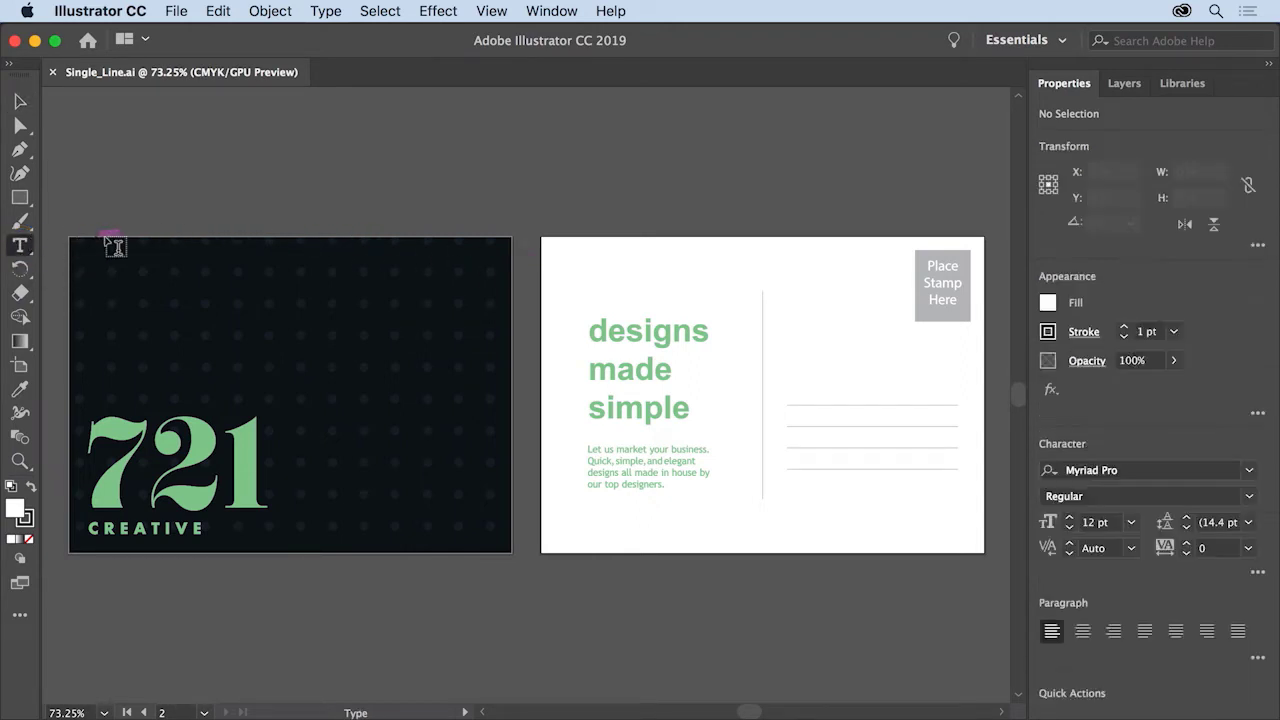
left_click(627, 265)
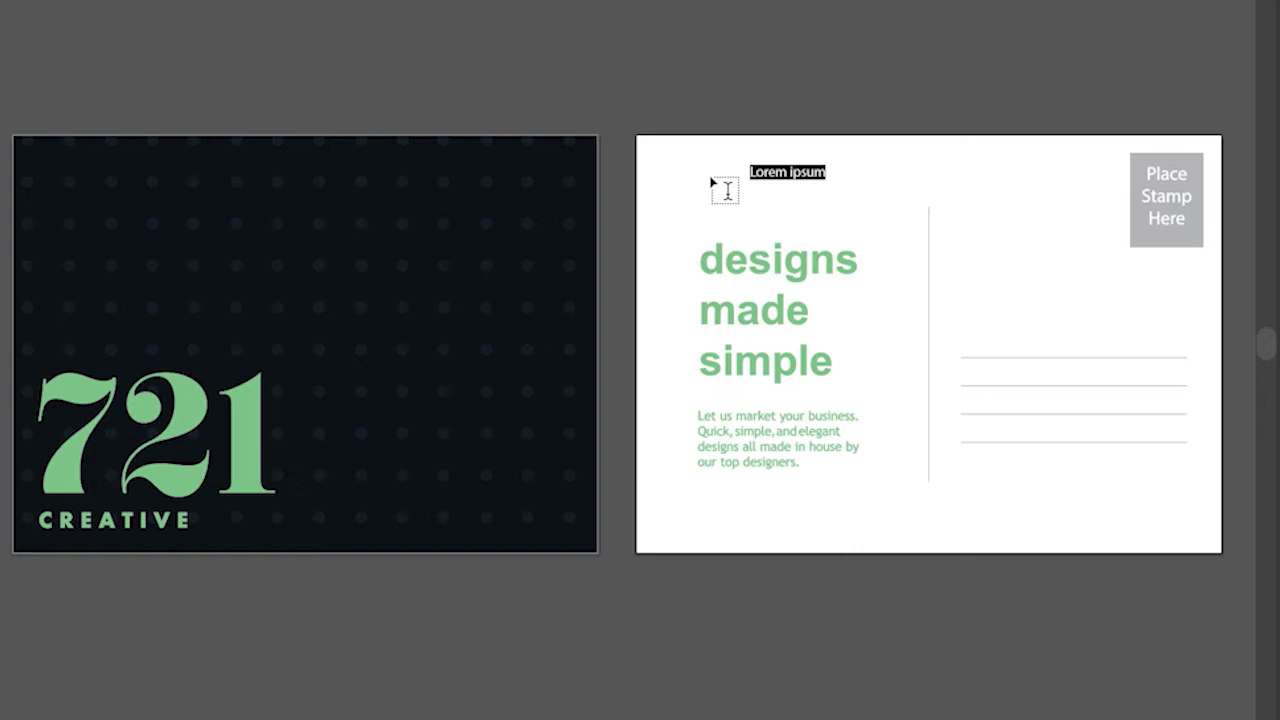
type("designs")
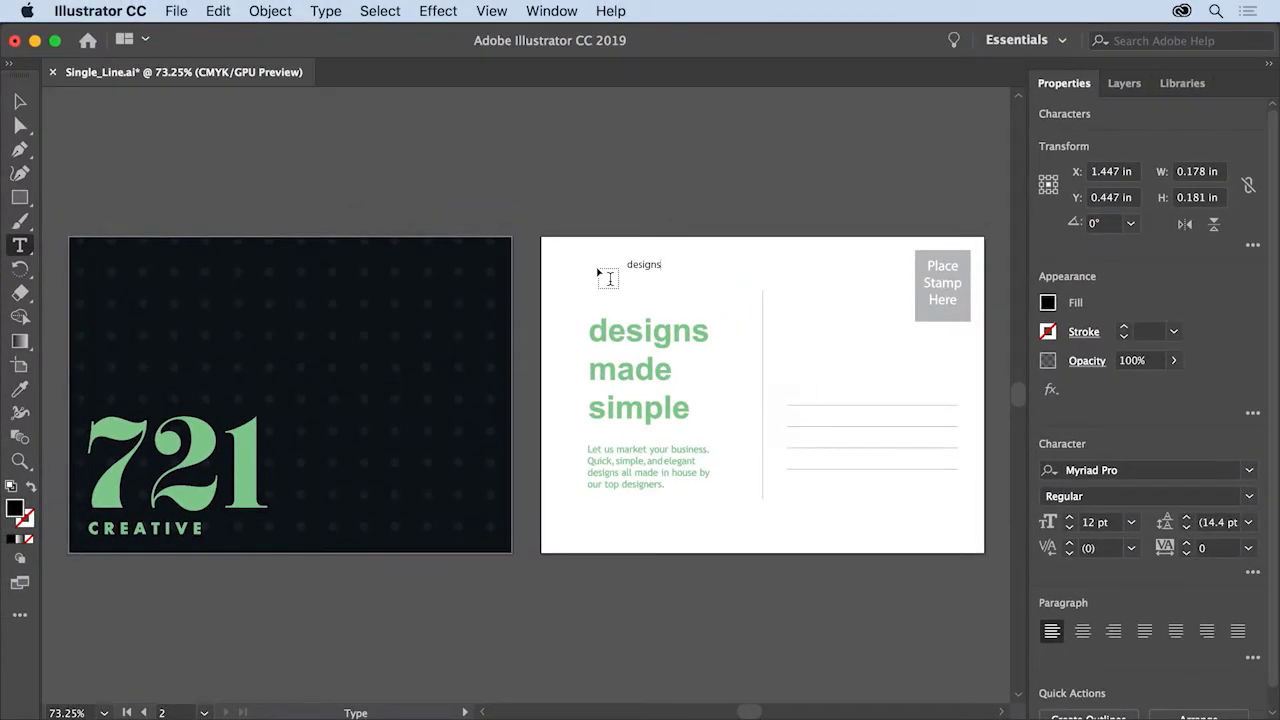
- Zoom in to 150% around the 'designs' text and select it as a whole object
left_click(494, 11)
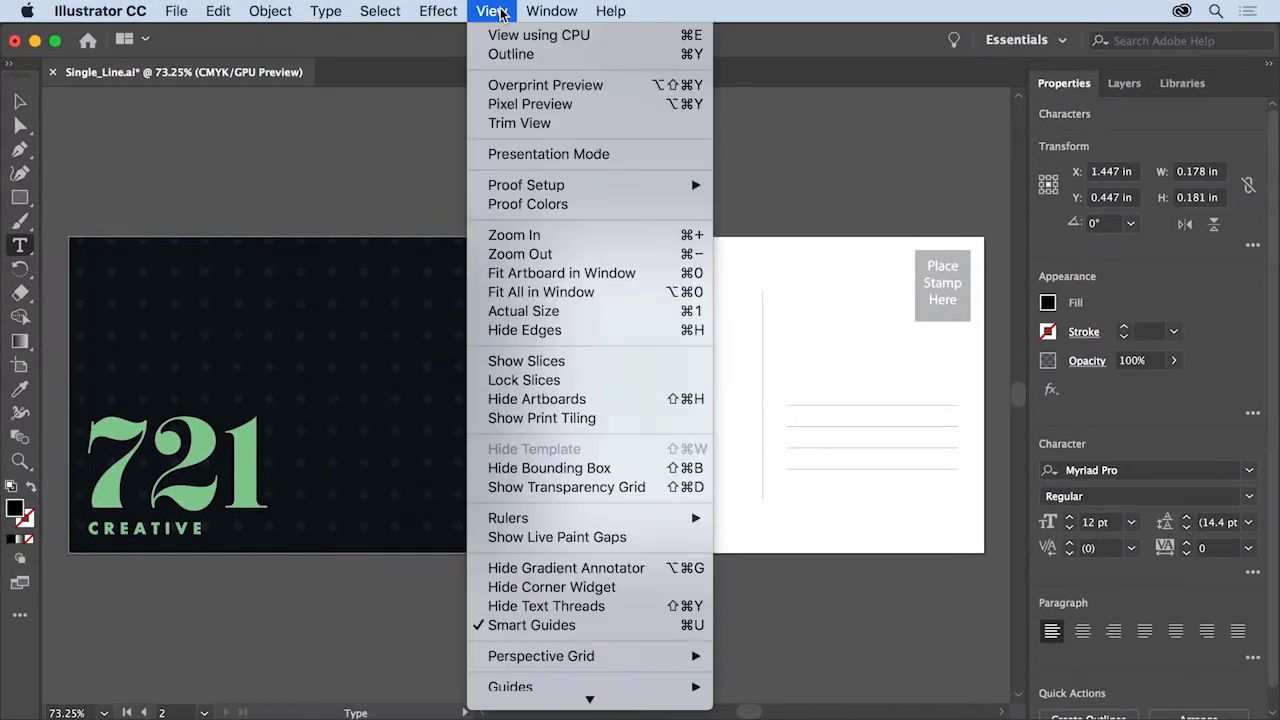
left_click(570, 240)
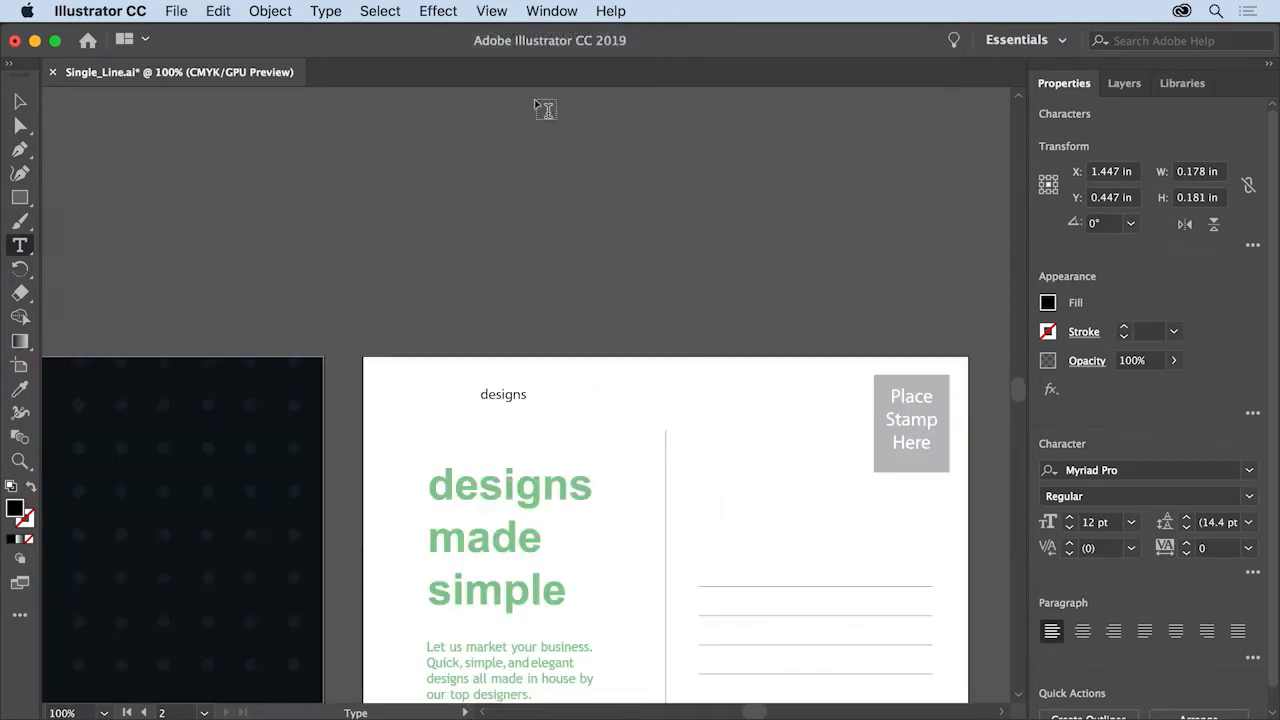
left_click(490, 11)
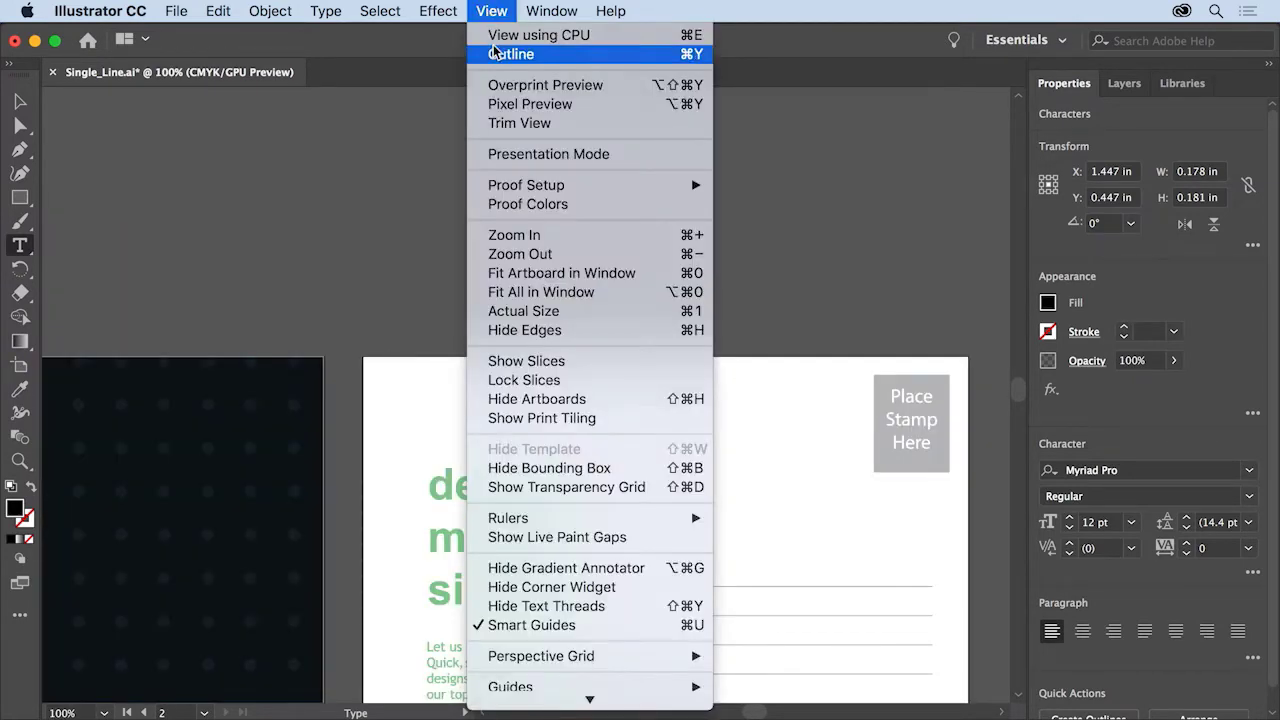
left_click(530, 238)
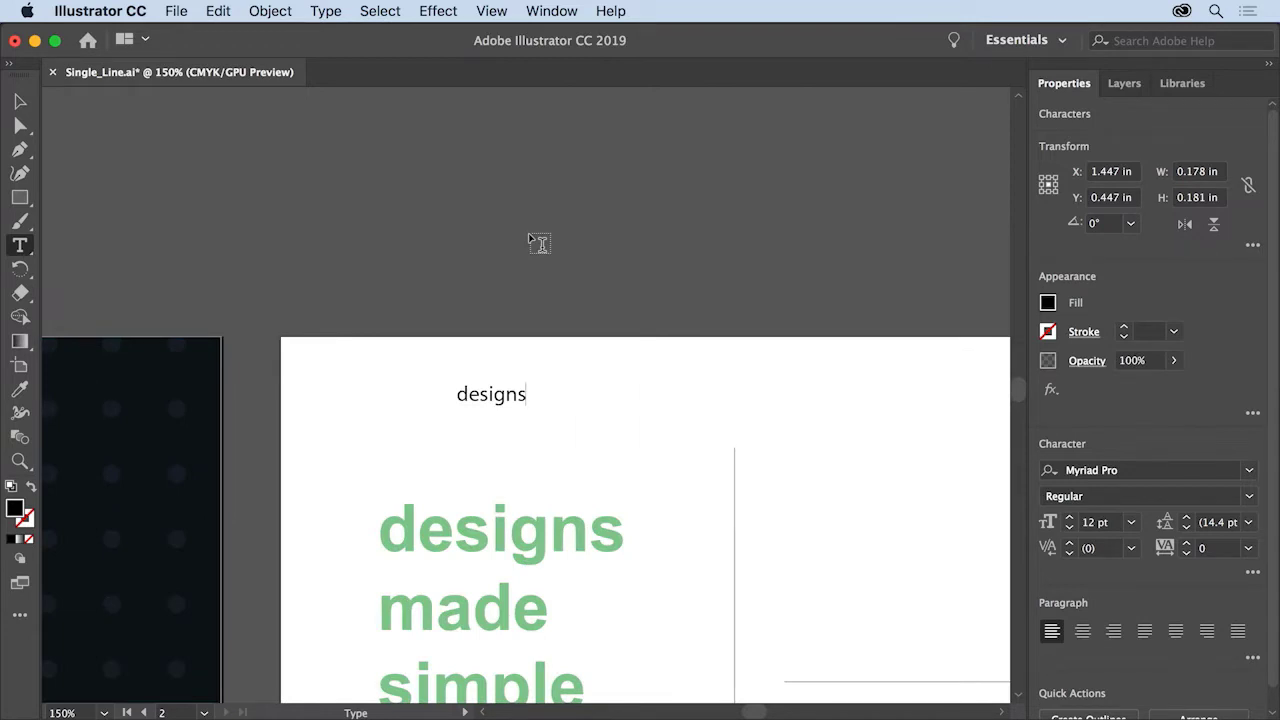
left_click(17, 102)
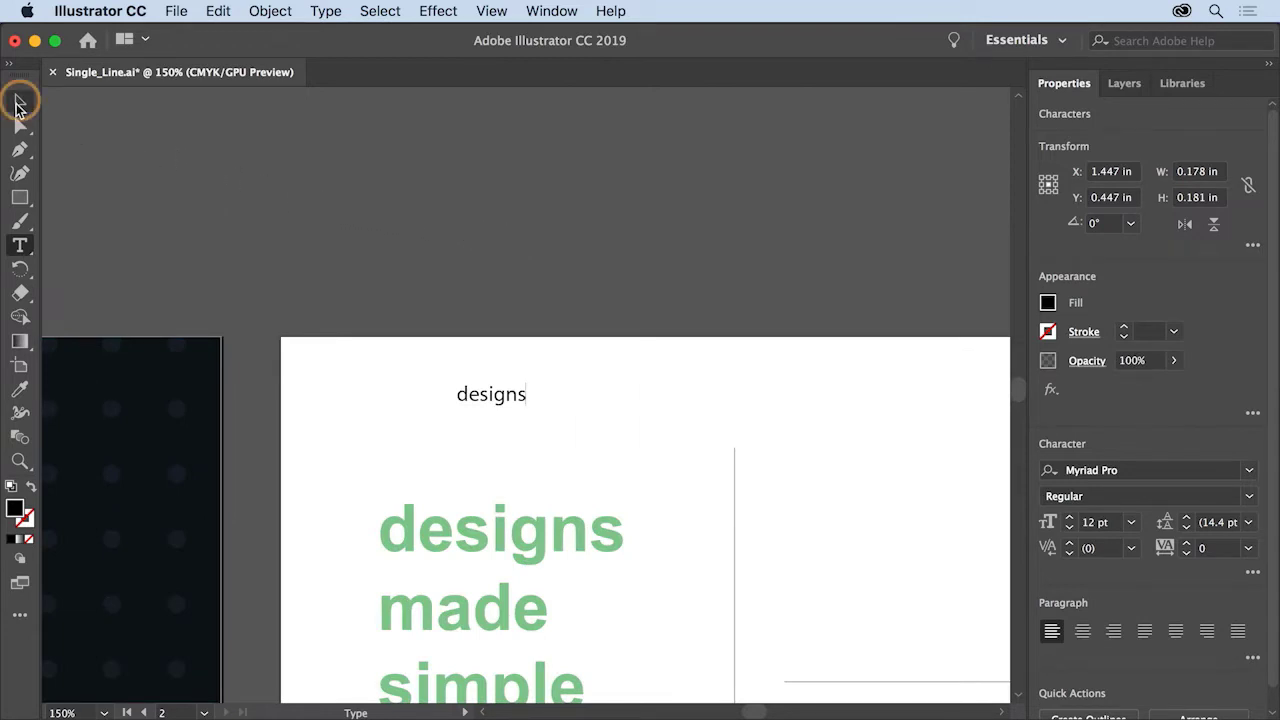
left_click(17, 102)
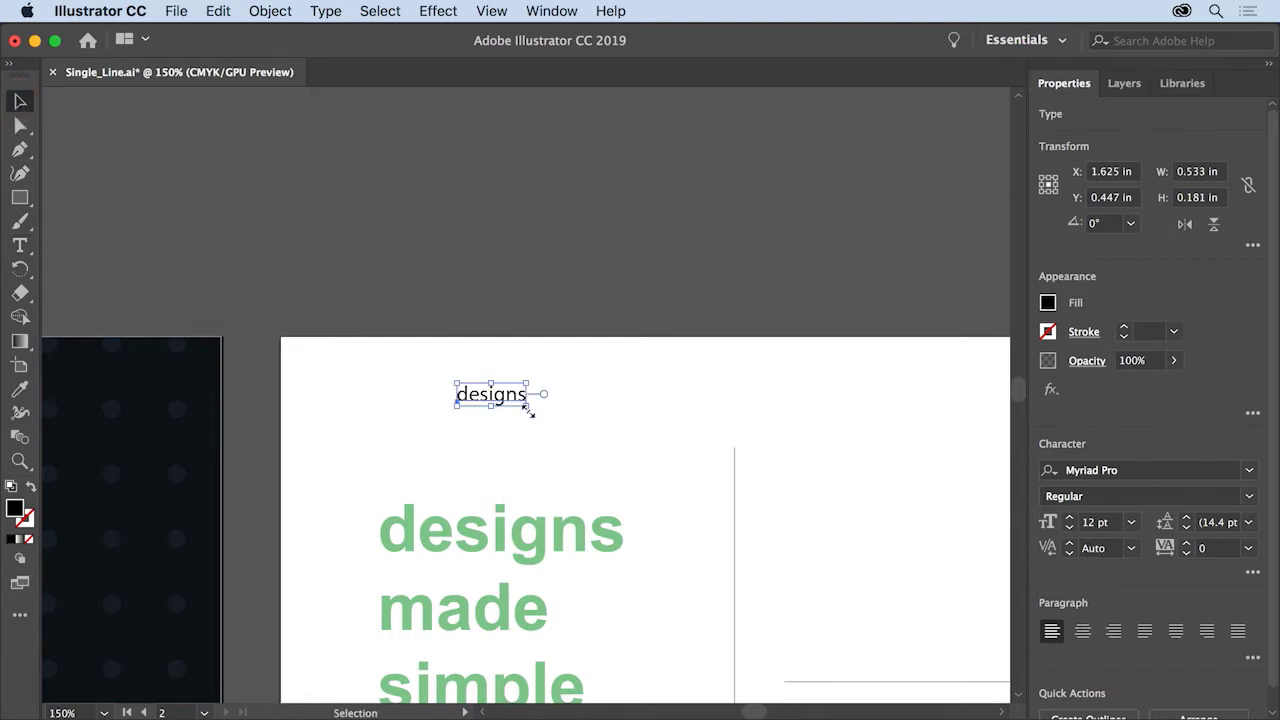
left_click_drag(526, 408, 548, 463)
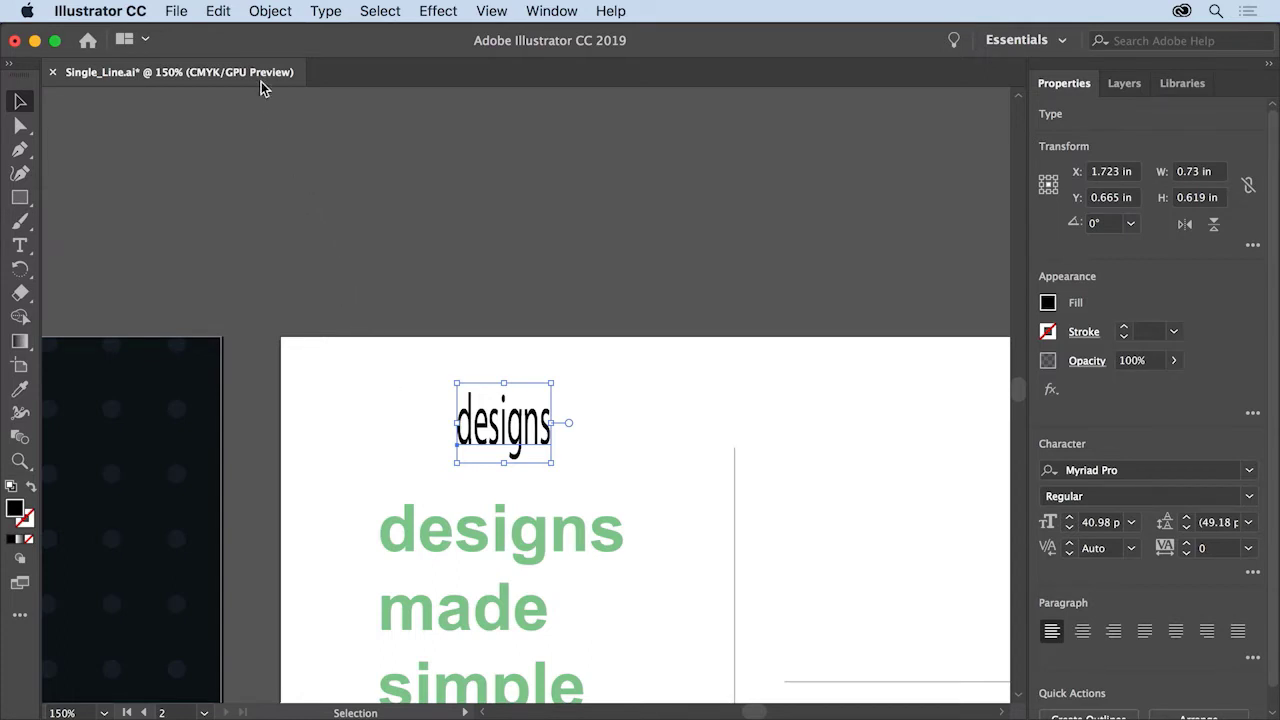
left_click(220, 12)
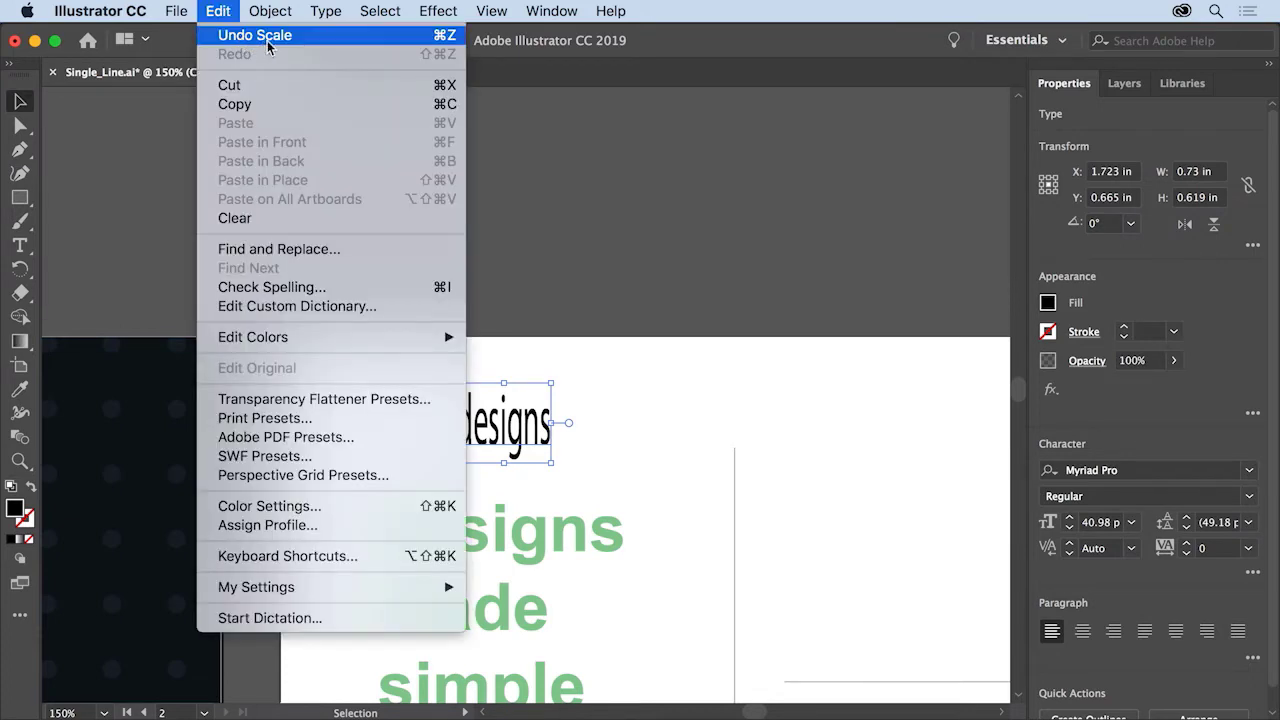
left_click(322, 40)
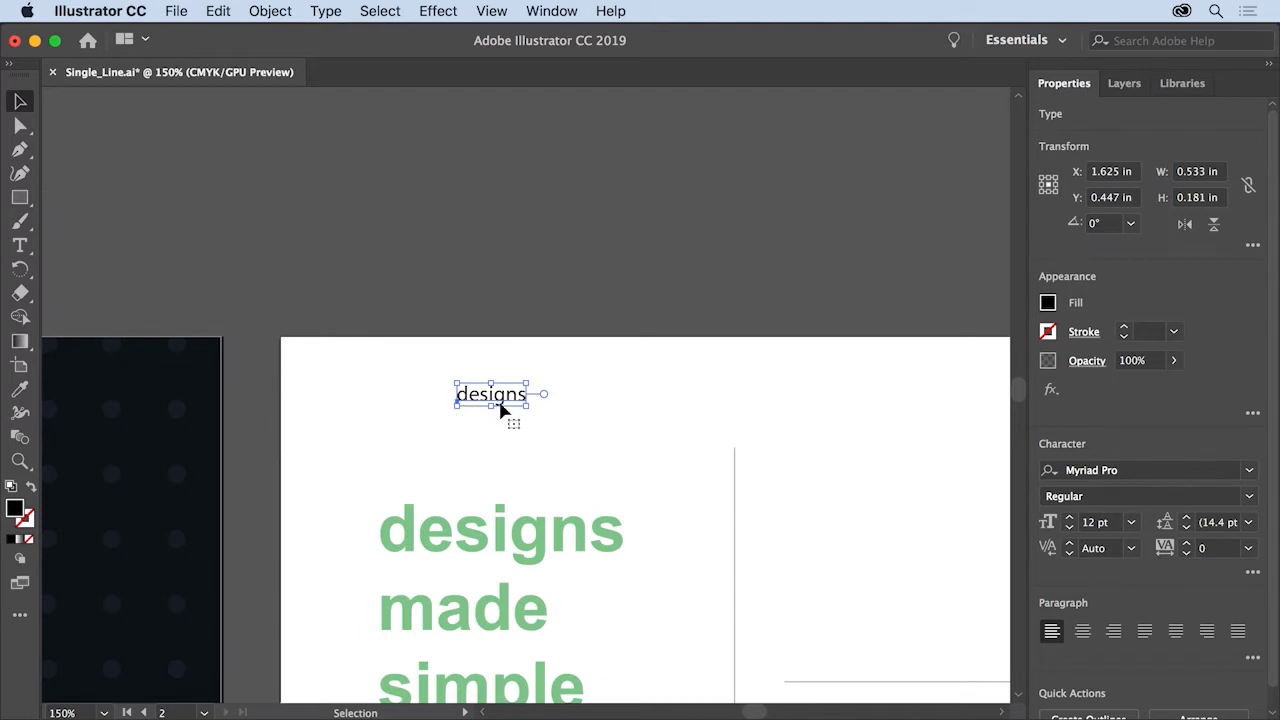
double_click(513, 400)
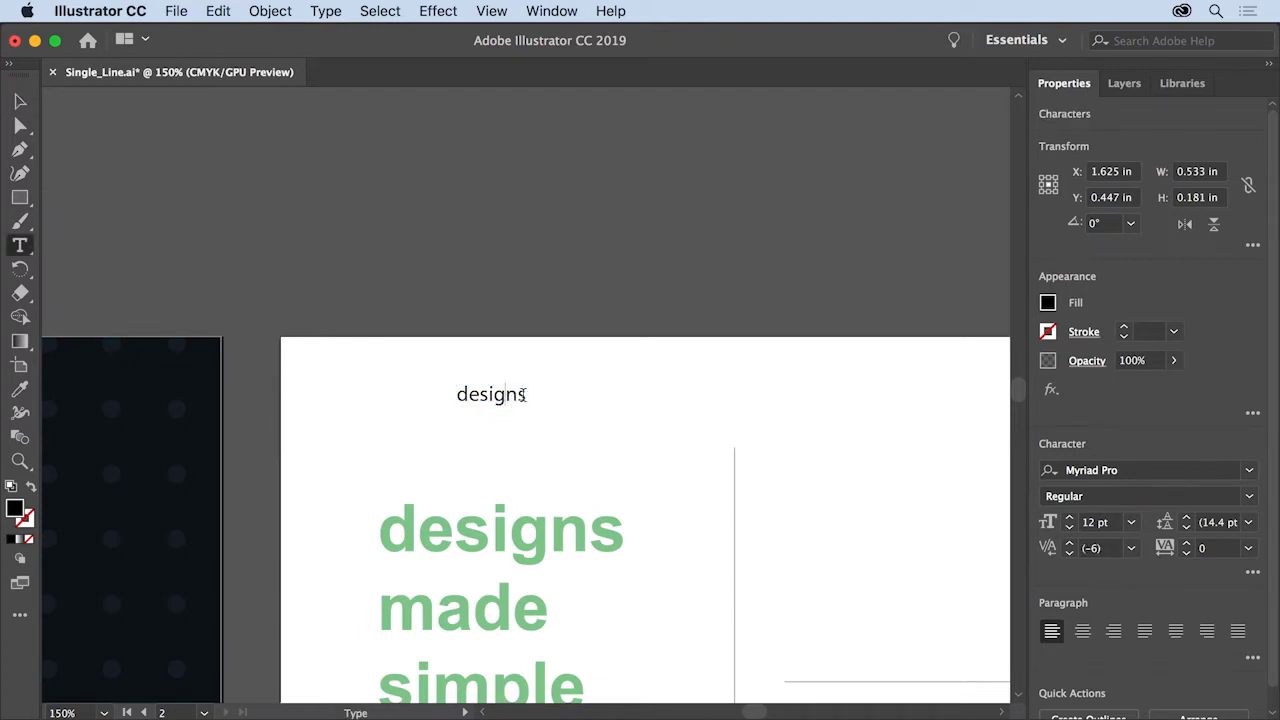
- Extend the text to 'designs made simple' and fit all artboards in the window
left_click(524, 395)
type("made simple")
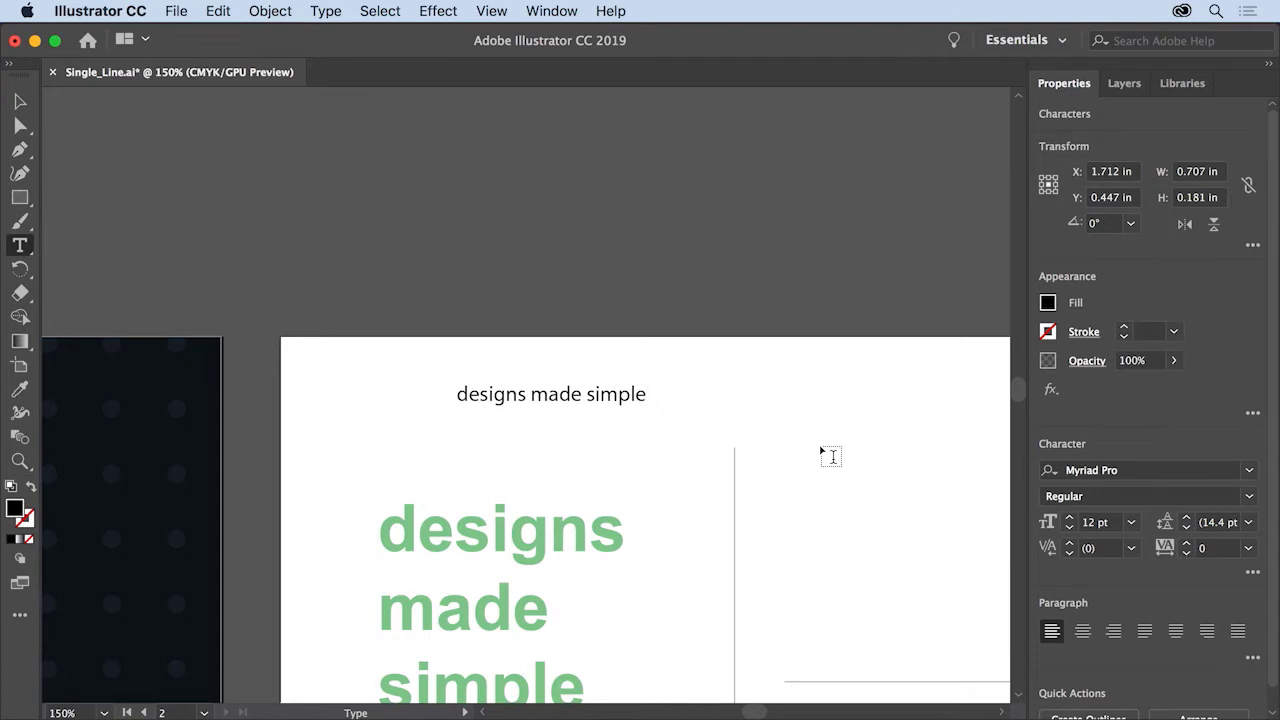
left_click(491, 11)
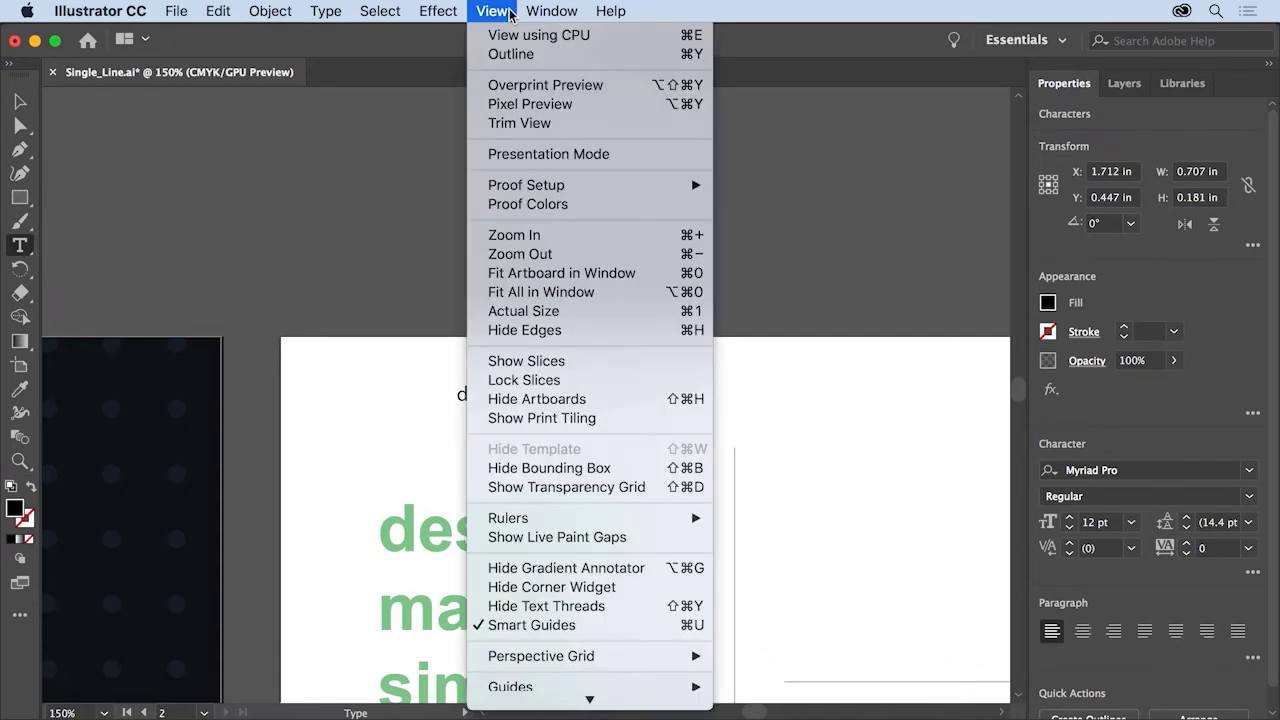
left_click(588, 300)
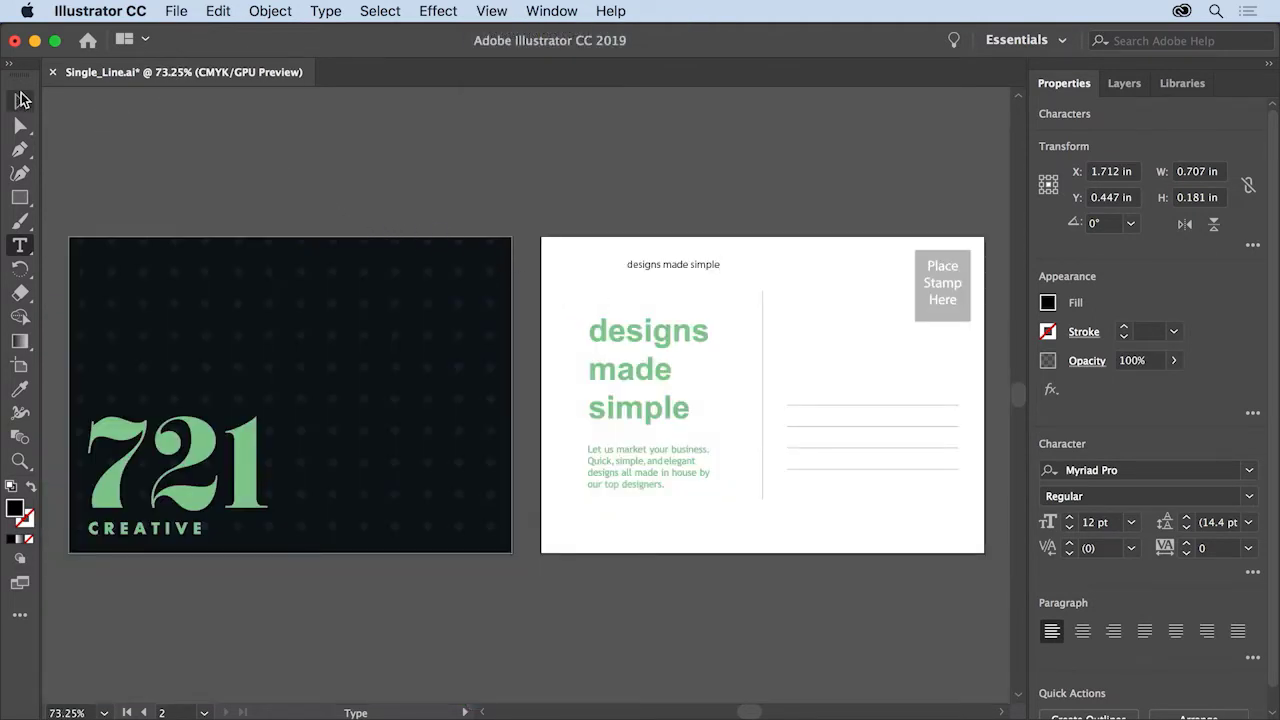
- Set 'designs made simple' to 11 pt and move it to the dark front's lower-right corner
left_click(21, 100)
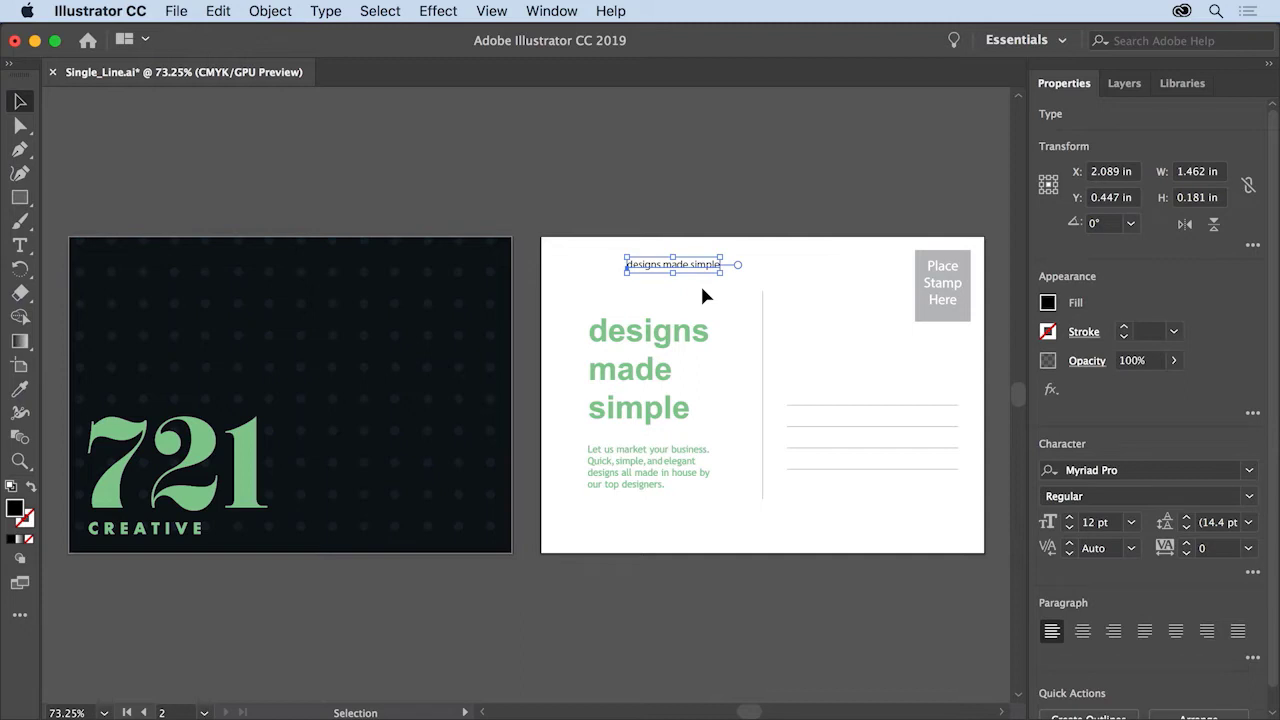
left_click(1069, 528)
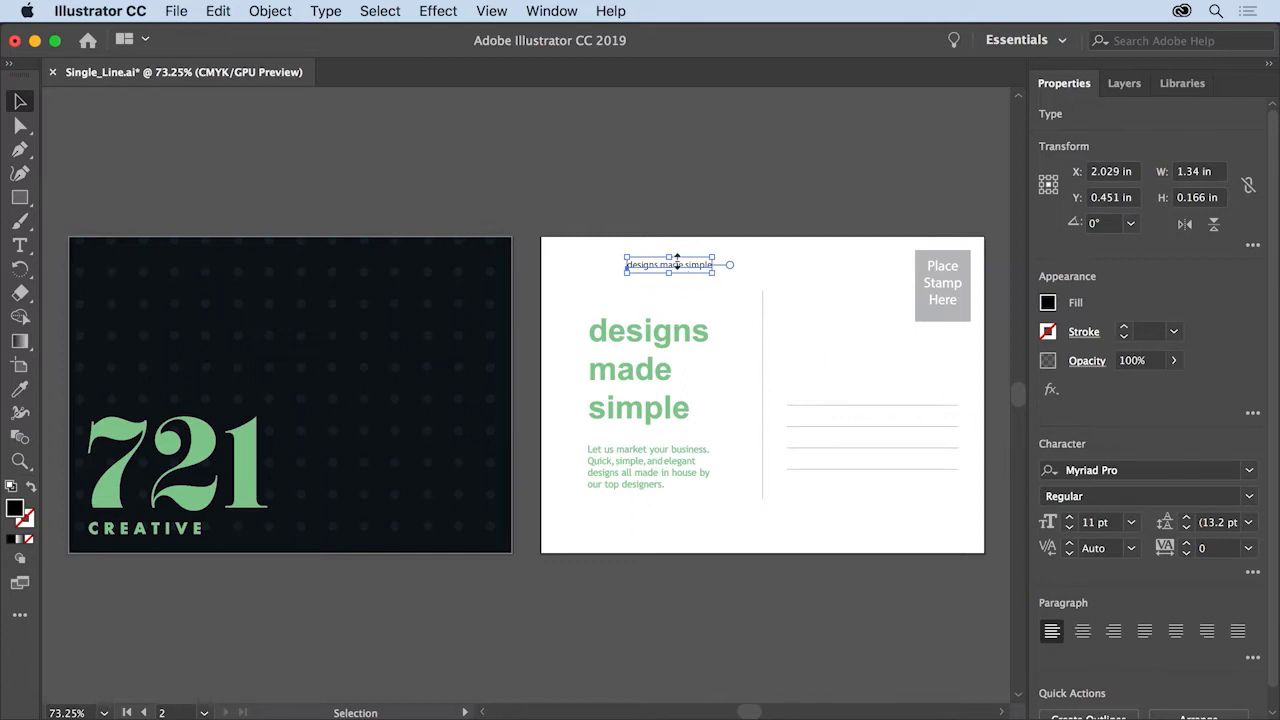
left_click_drag(678, 270, 463, 536)
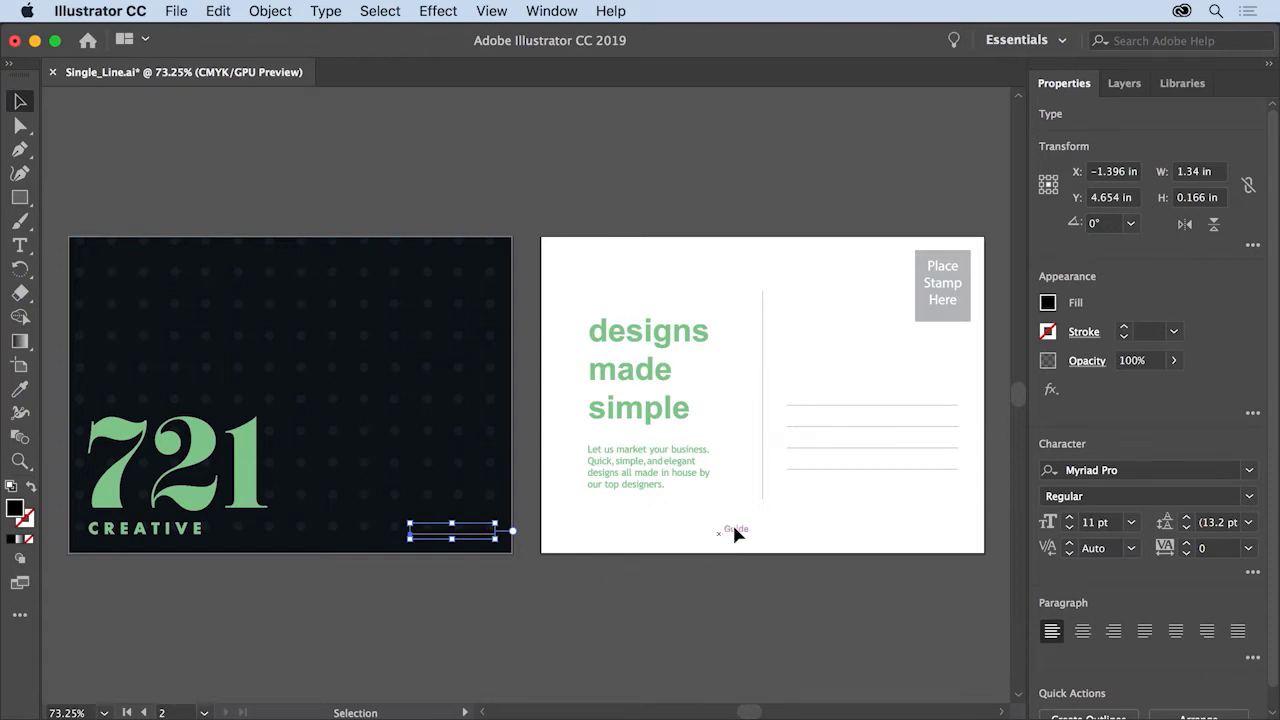
- Fill the text with the green C=48 M=0 Y=54 K=0 swatch, then deselect it
left_click(1047, 303)
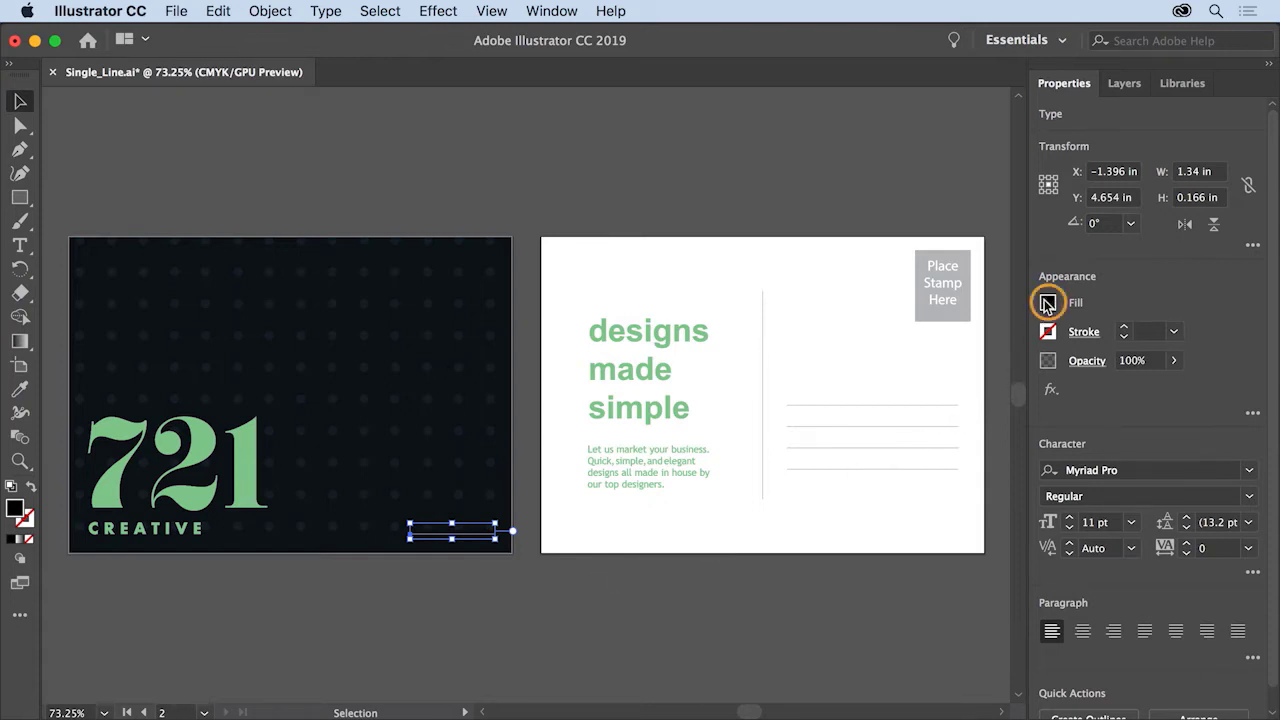
left_click(926, 343)
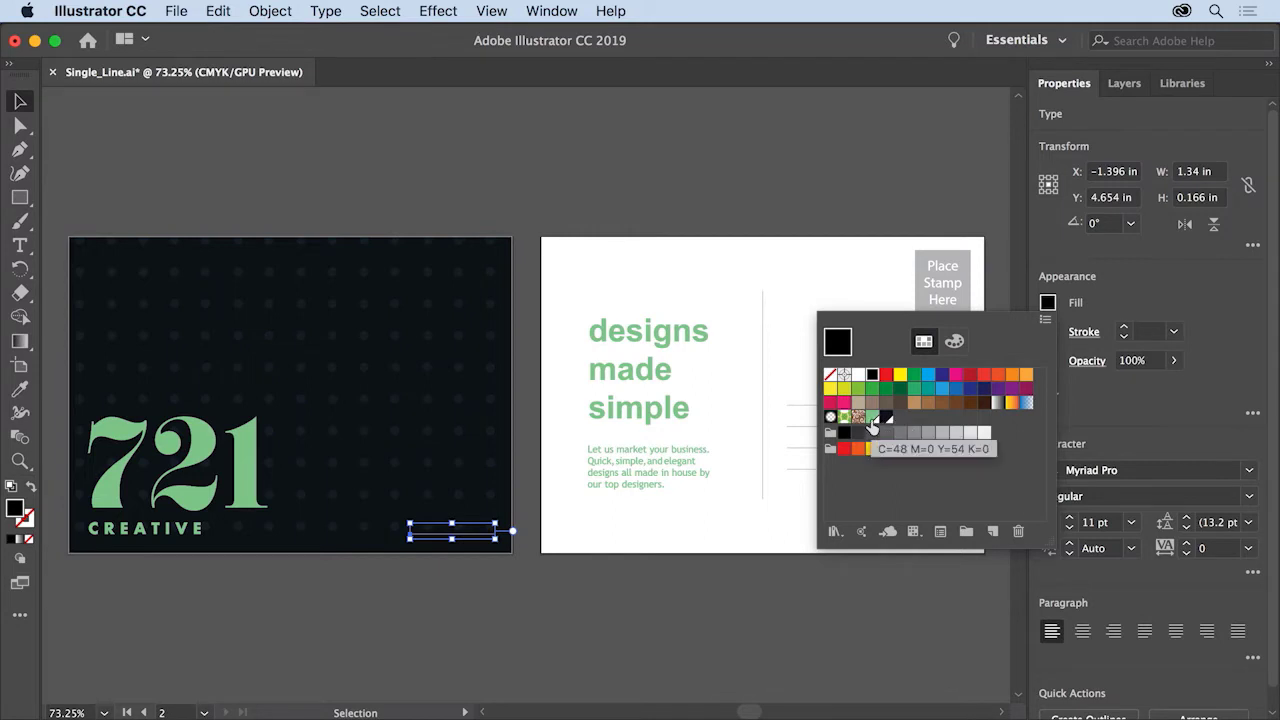
left_click(872, 419)
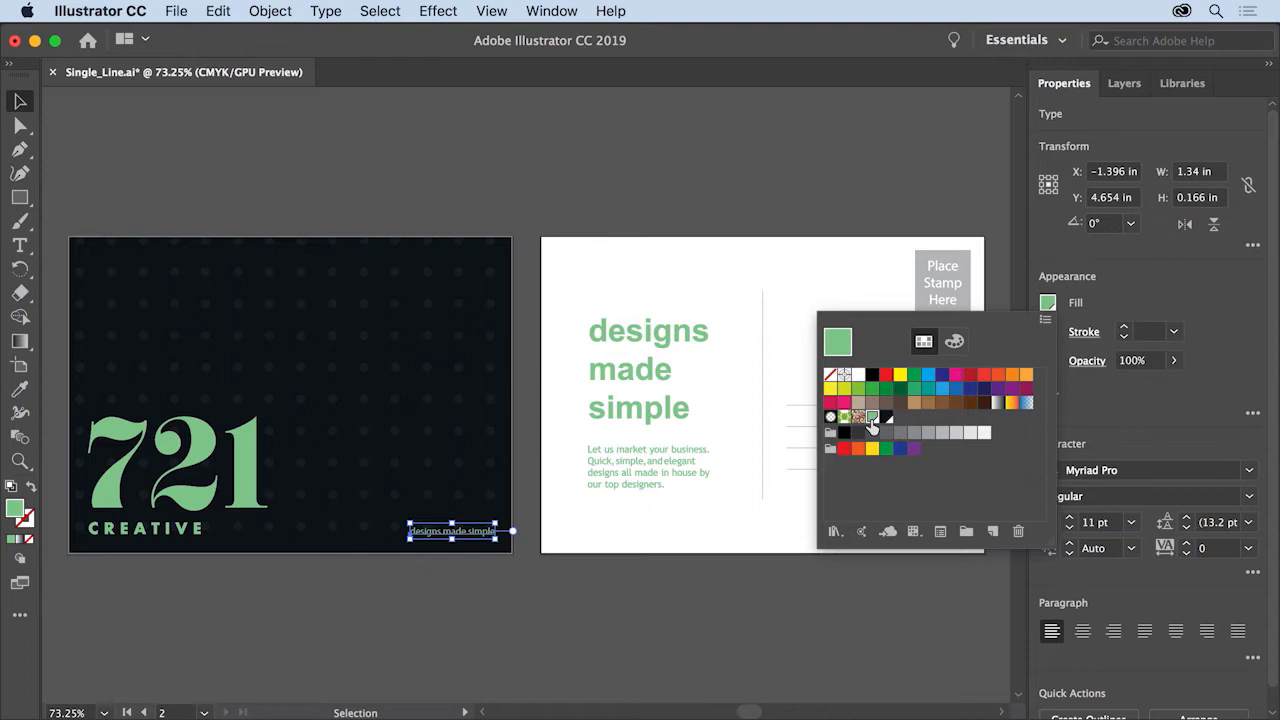
key("Escape")
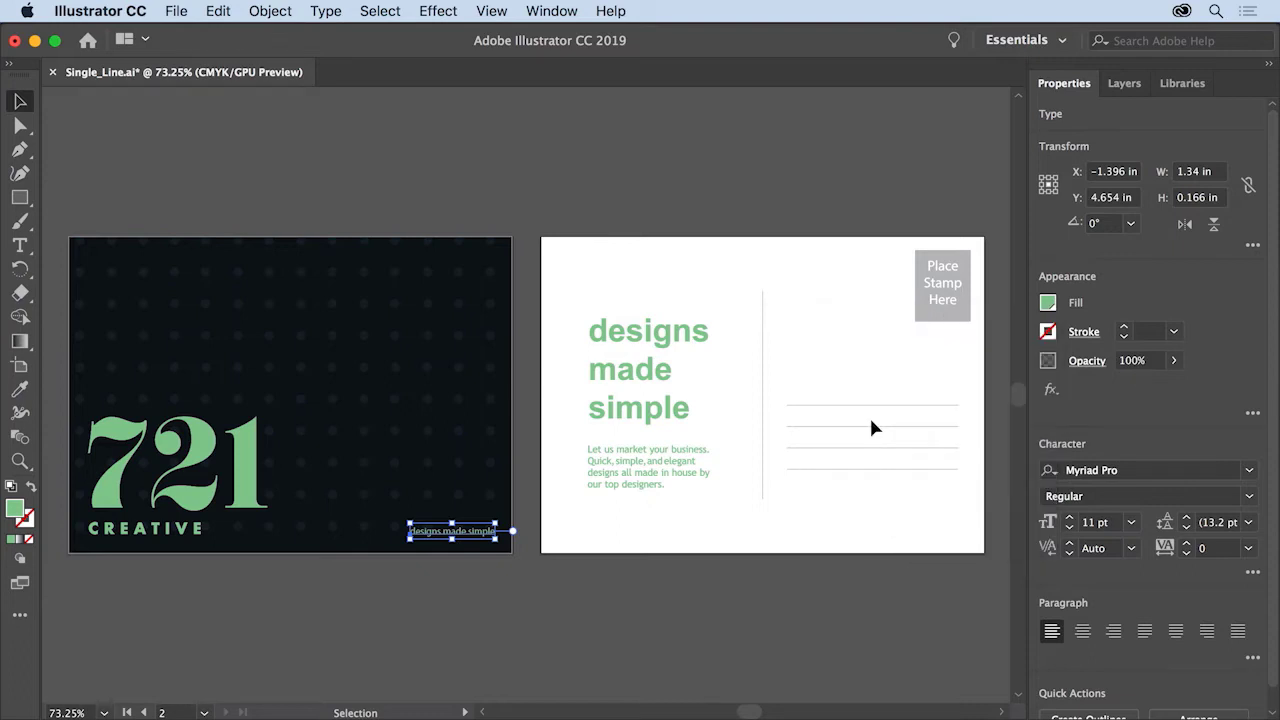
left_click(850, 325)
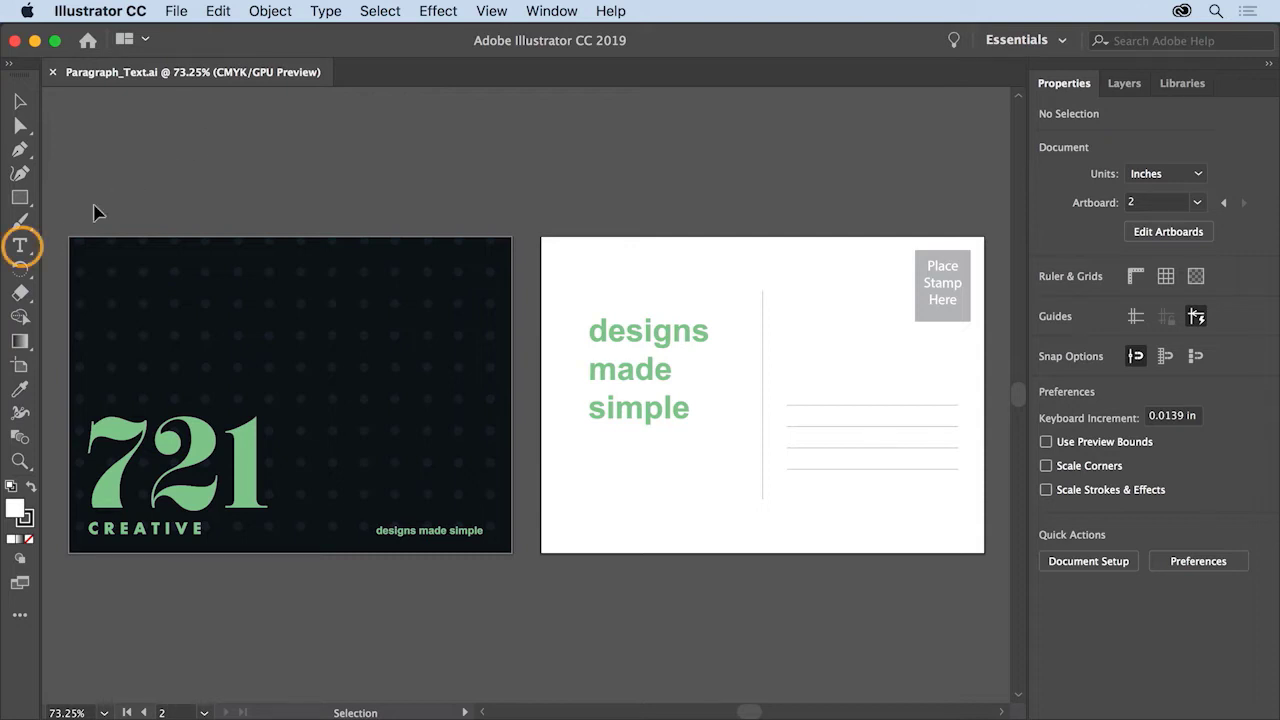
- Draw an area text frame below the headline and type the 'Let us market your business...' paragraph
left_click(20, 245)
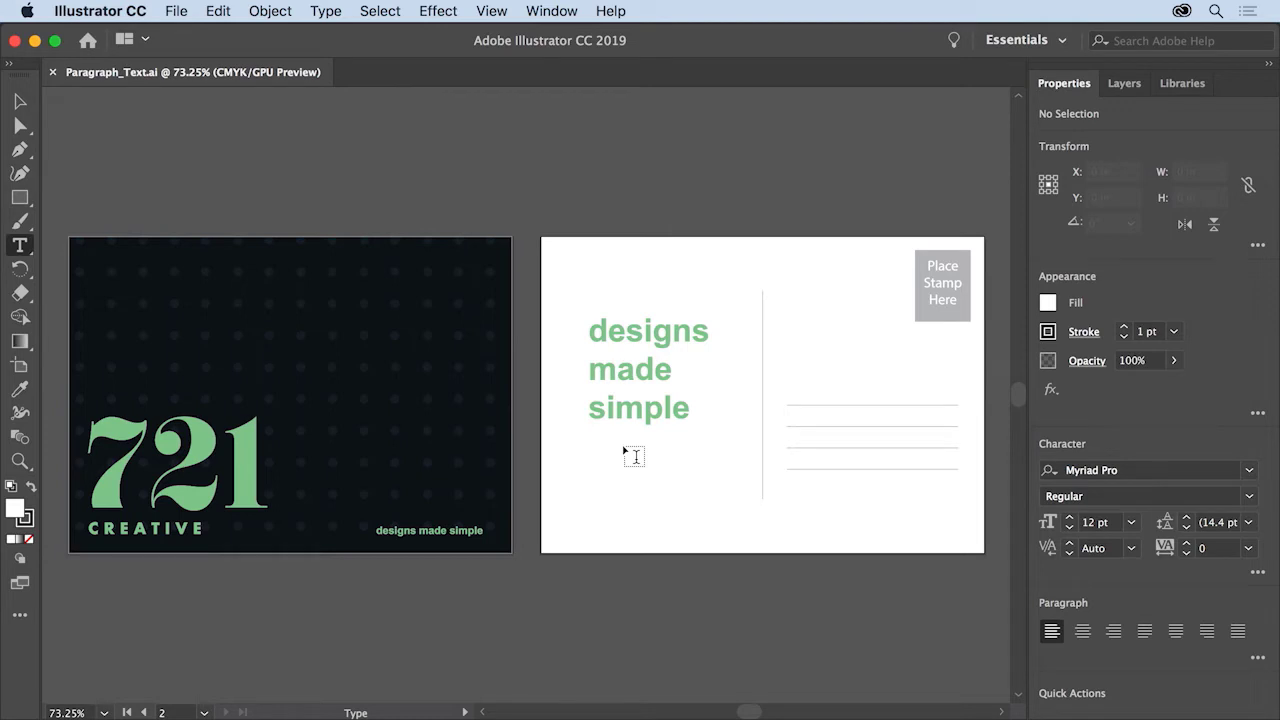
left_click_drag(623, 448, 736, 536)
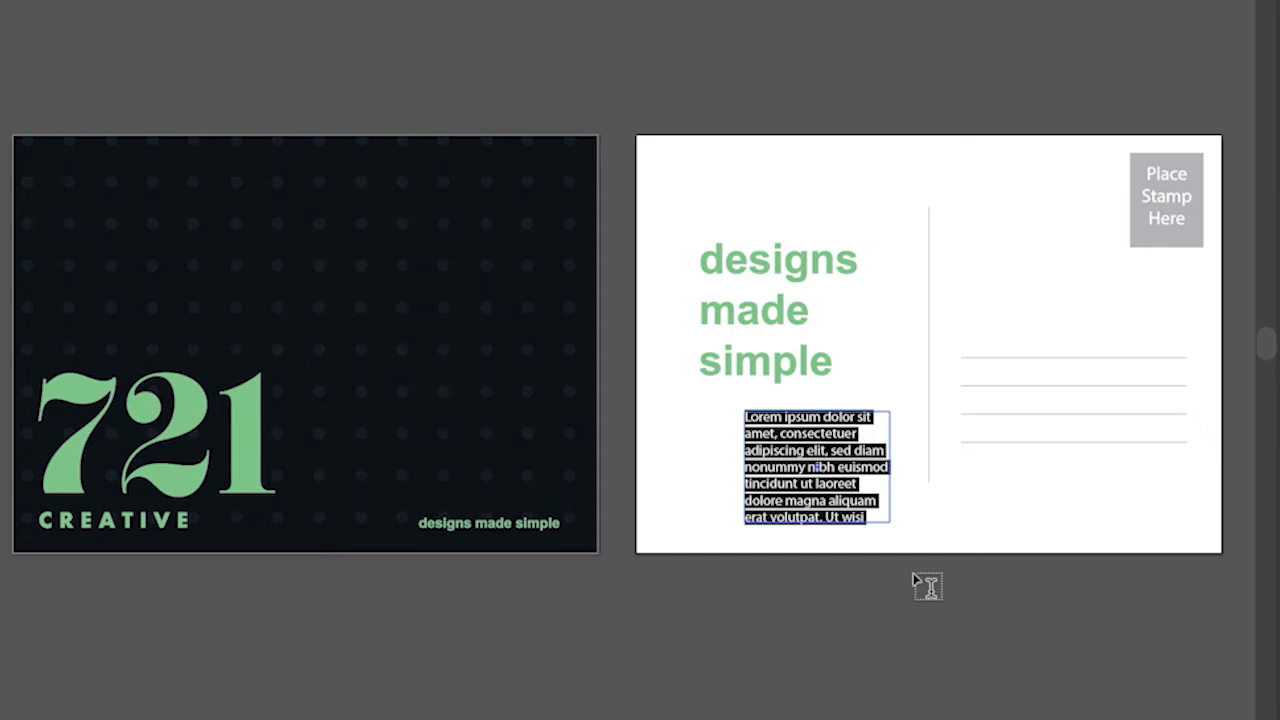
type("Let us")
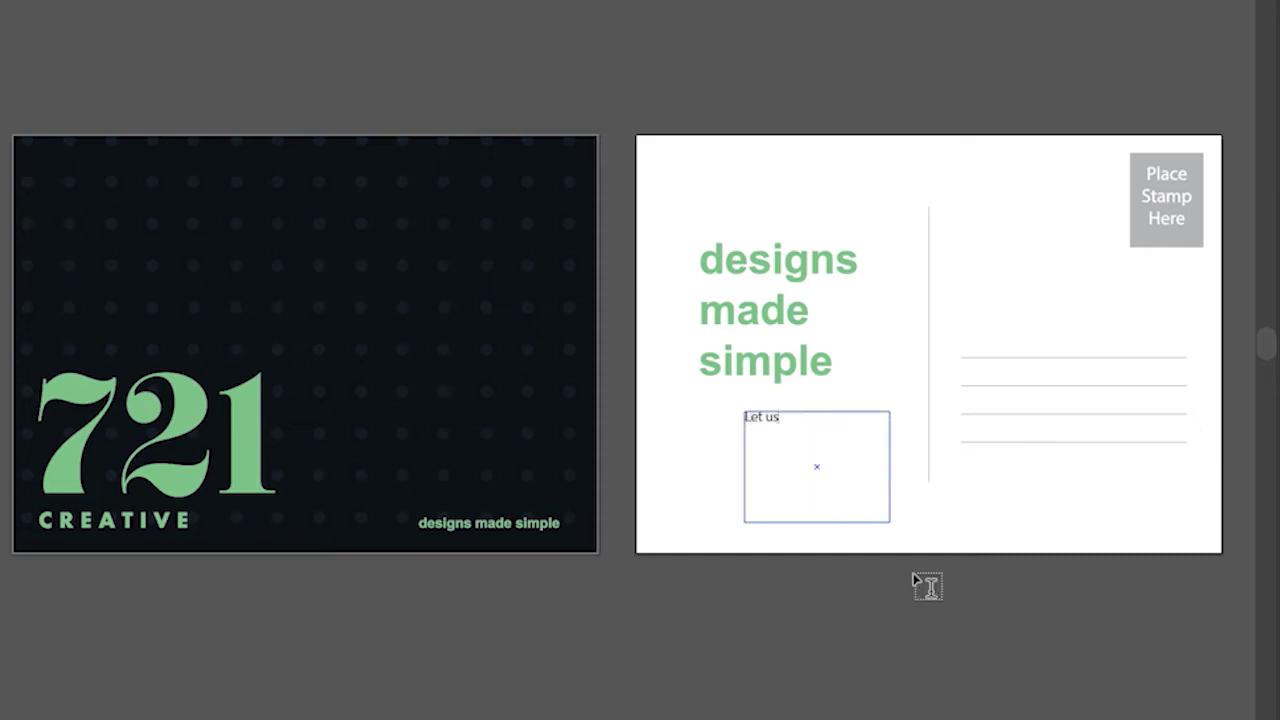
type(" market your business. Quick, simple, a")
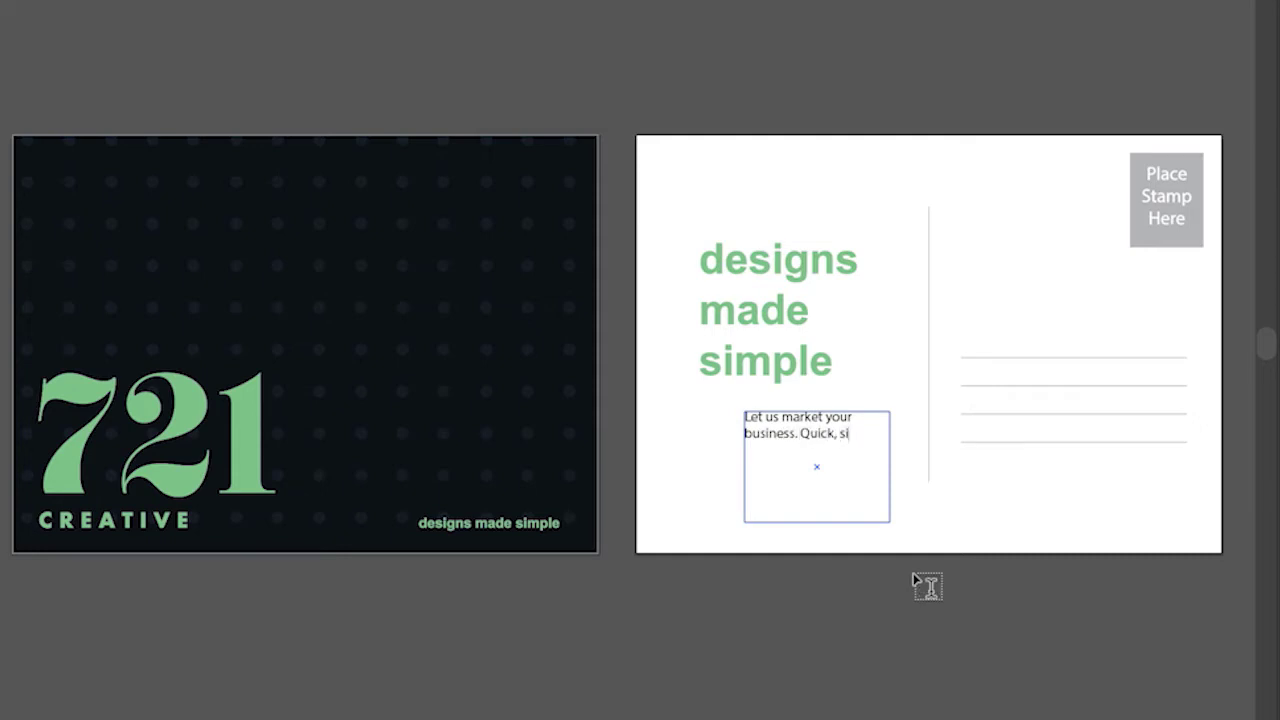
type("nd elegant designs all made in house by our top designers.")
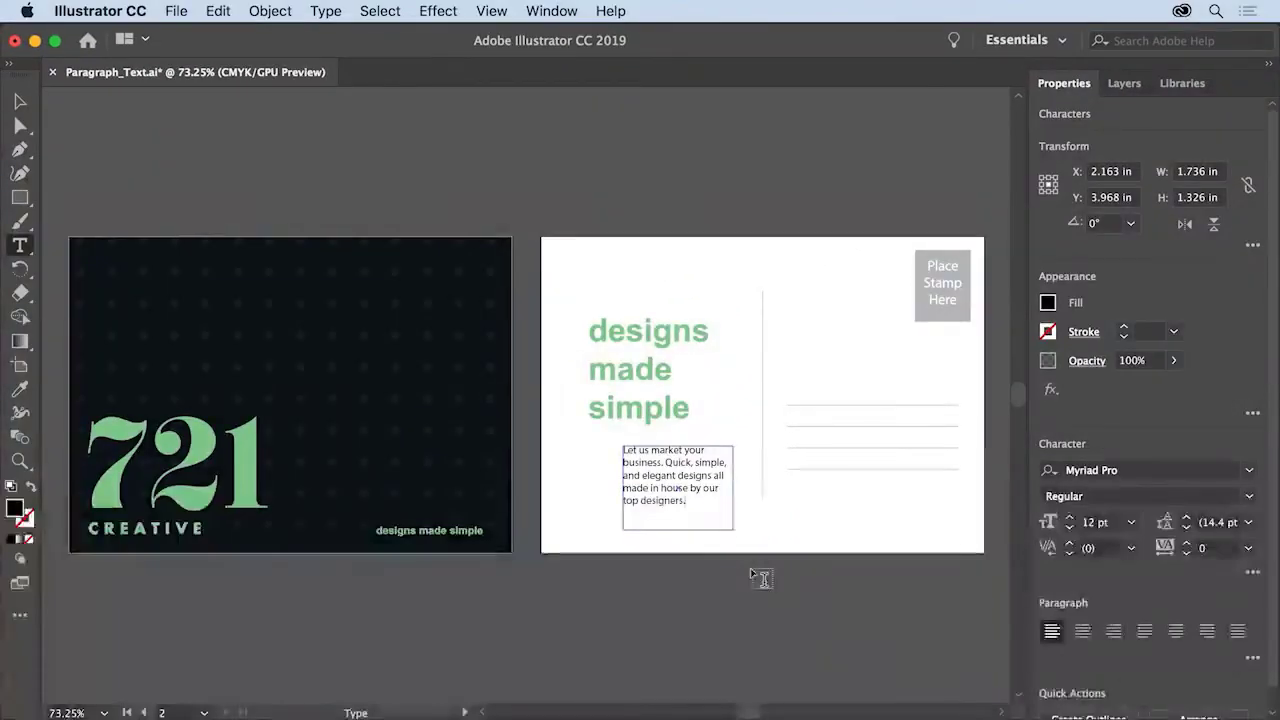
- Select the paragraph text frame and move it about half an inch left
left_click(177, 12)
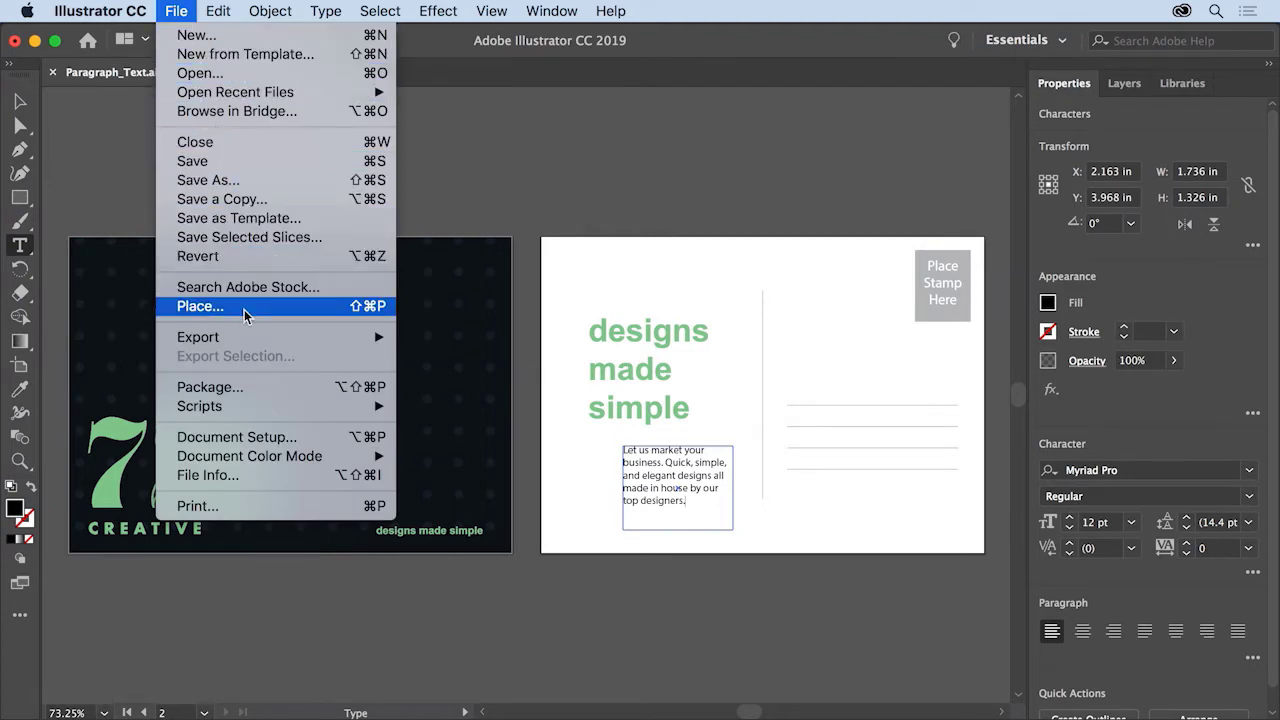
left_click(539, 605)
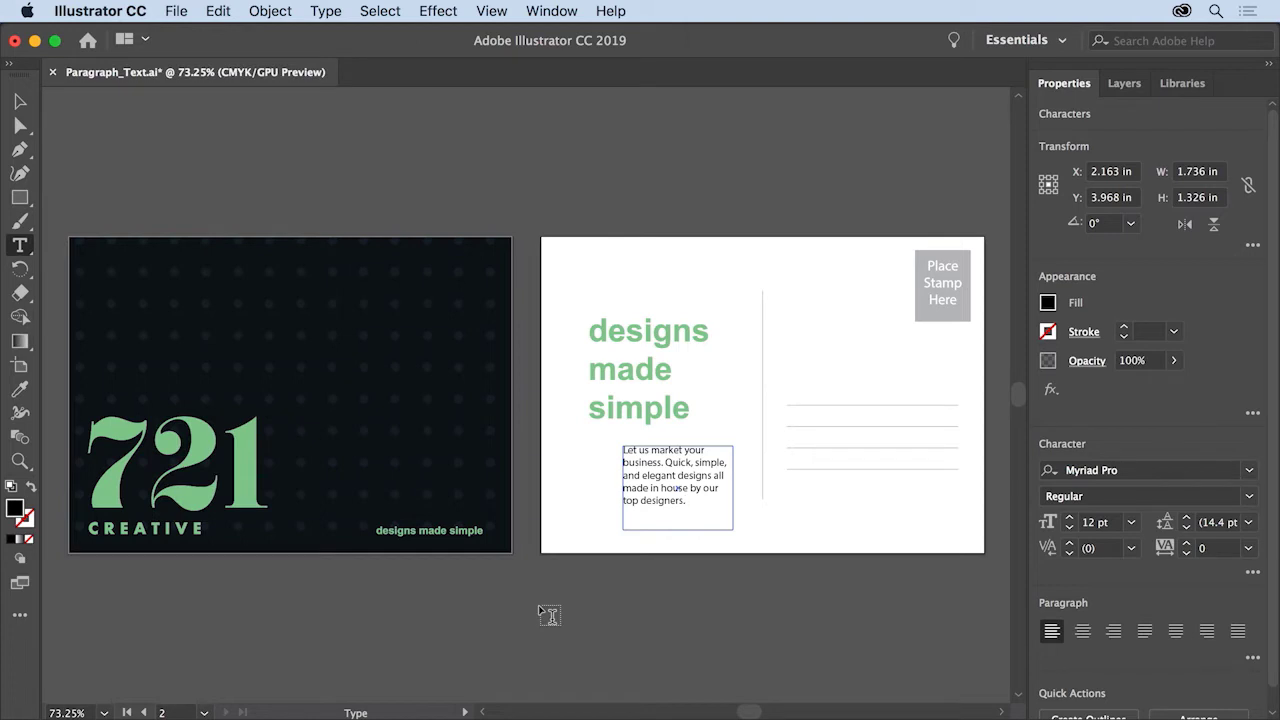
left_click(21, 102)
left_click(24, 102)
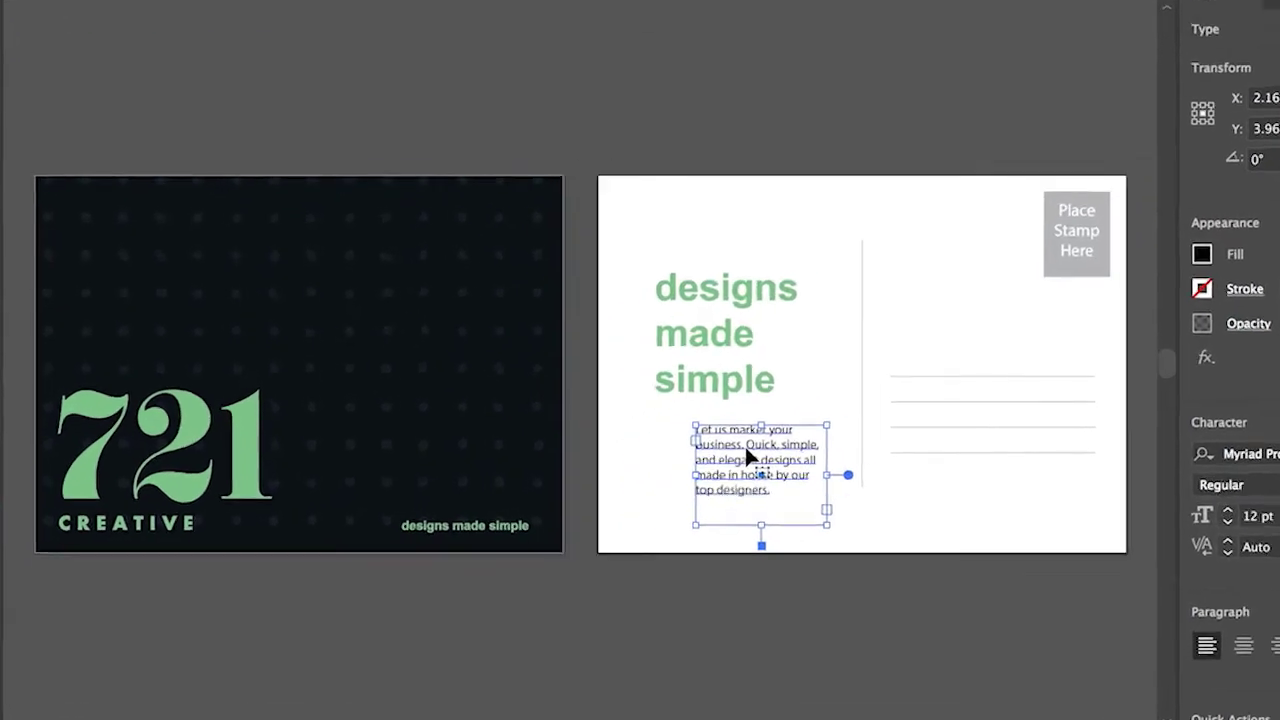
mouse_move(746, 455)
left_mouse_down()
mouse_move(705, 438)
mouse_move(712, 451)
mouse_move(761, 437)
left_mouse_up()
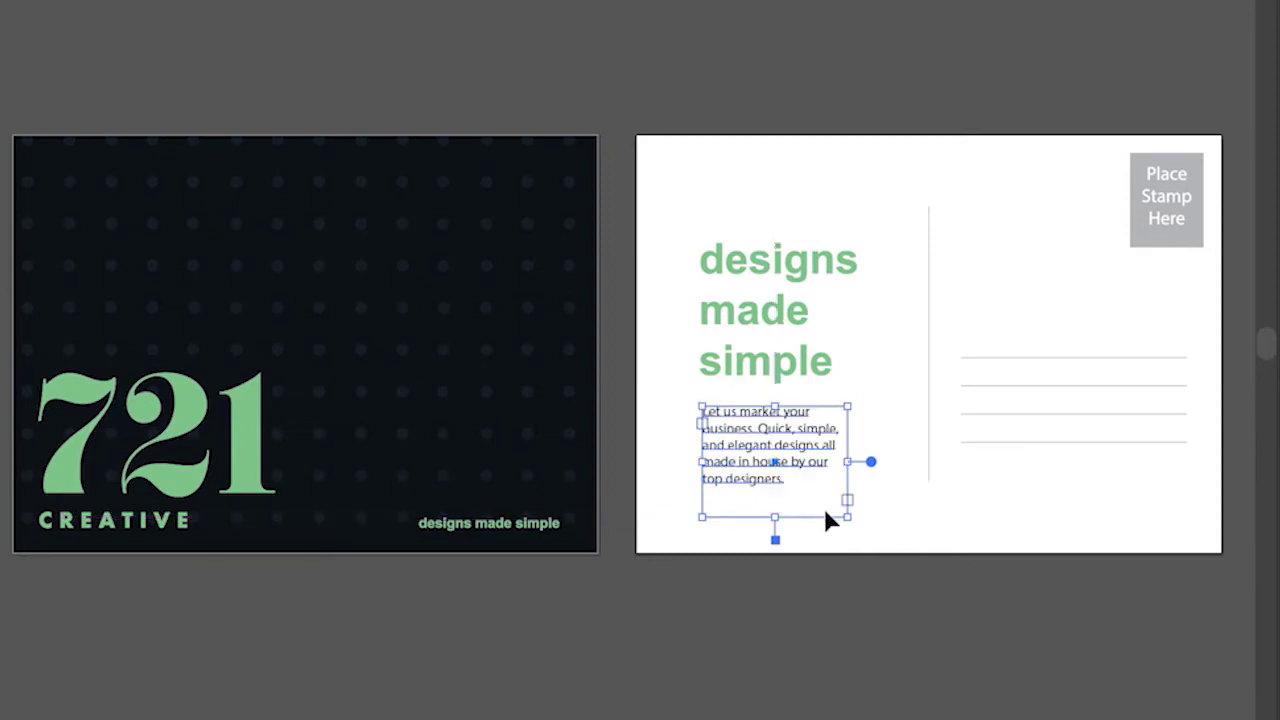
- Resize the paragraph frame to 2.178 in wide so the text reflows into four lines
mouse_move(848, 520)
left_mouse_down()
mouse_move(874, 519)
mouse_move(861, 512)
left_mouse_up()
left_click_drag(847, 517, 804, 492)
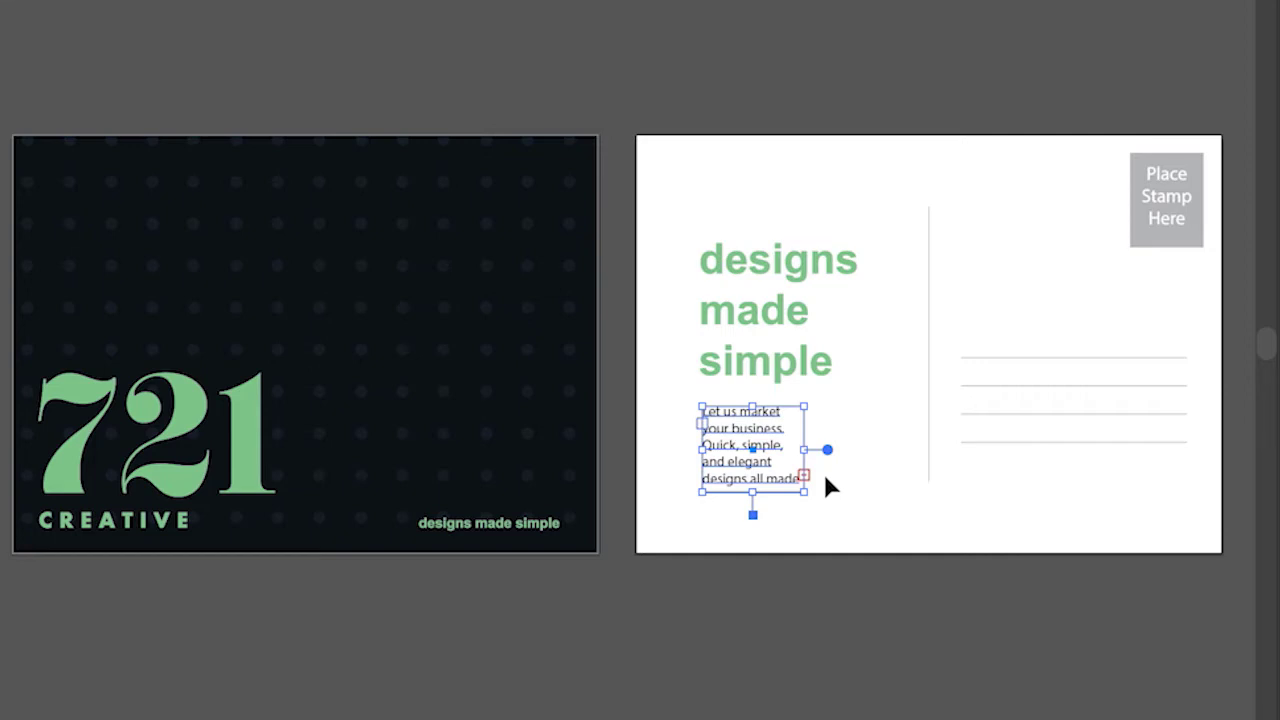
left_click_drag(804, 492, 883, 490)
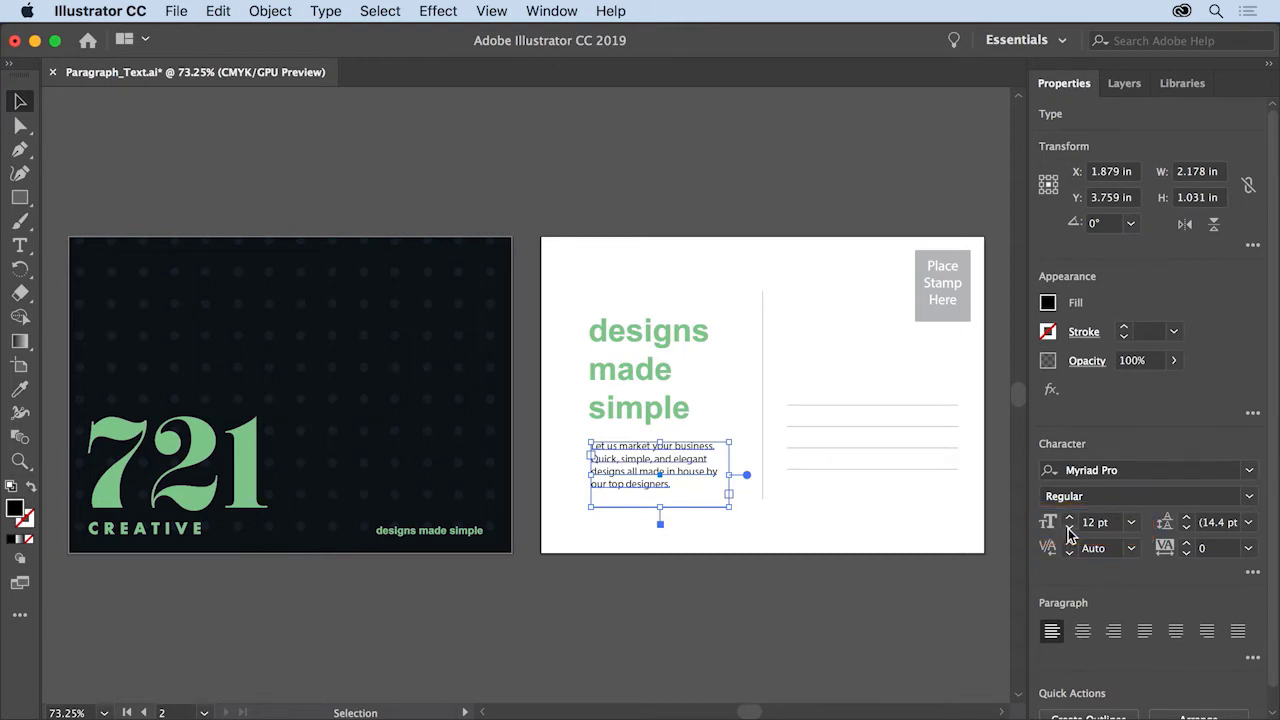
- Reduce the marketing paragraph's text to 11 pt and deselect the frame
left_click(1069, 529)
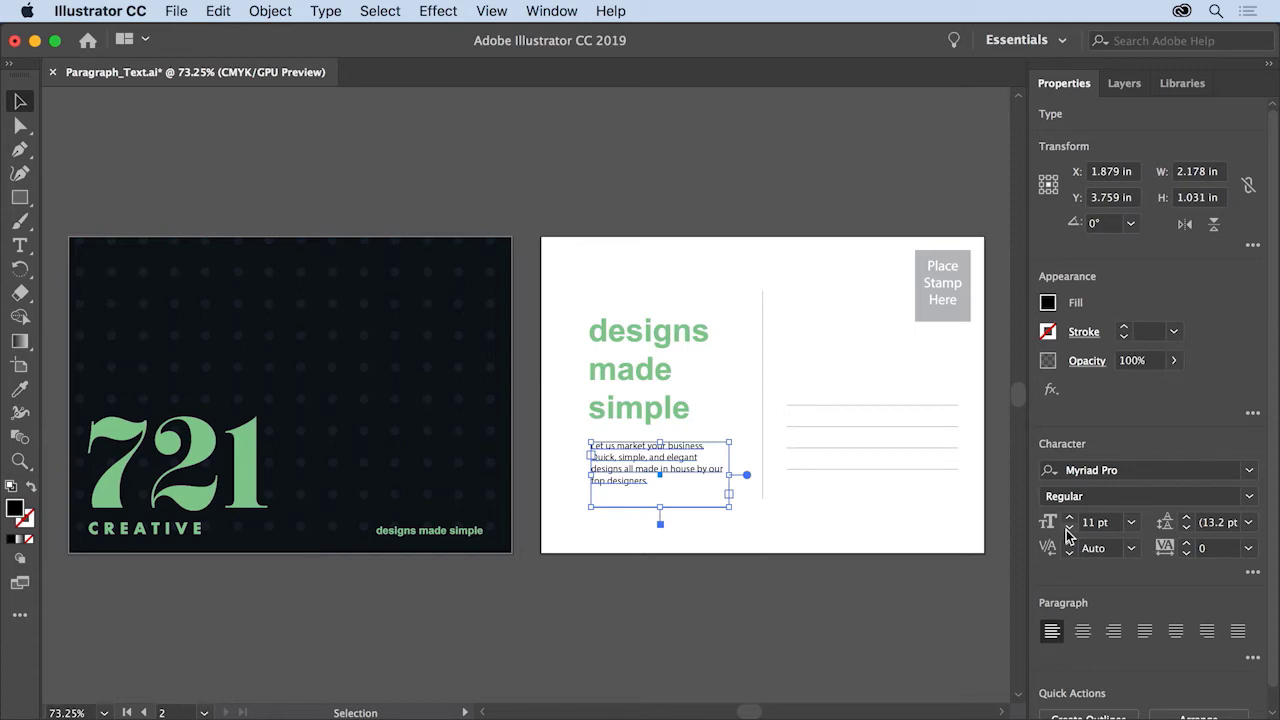
left_click(778, 597)
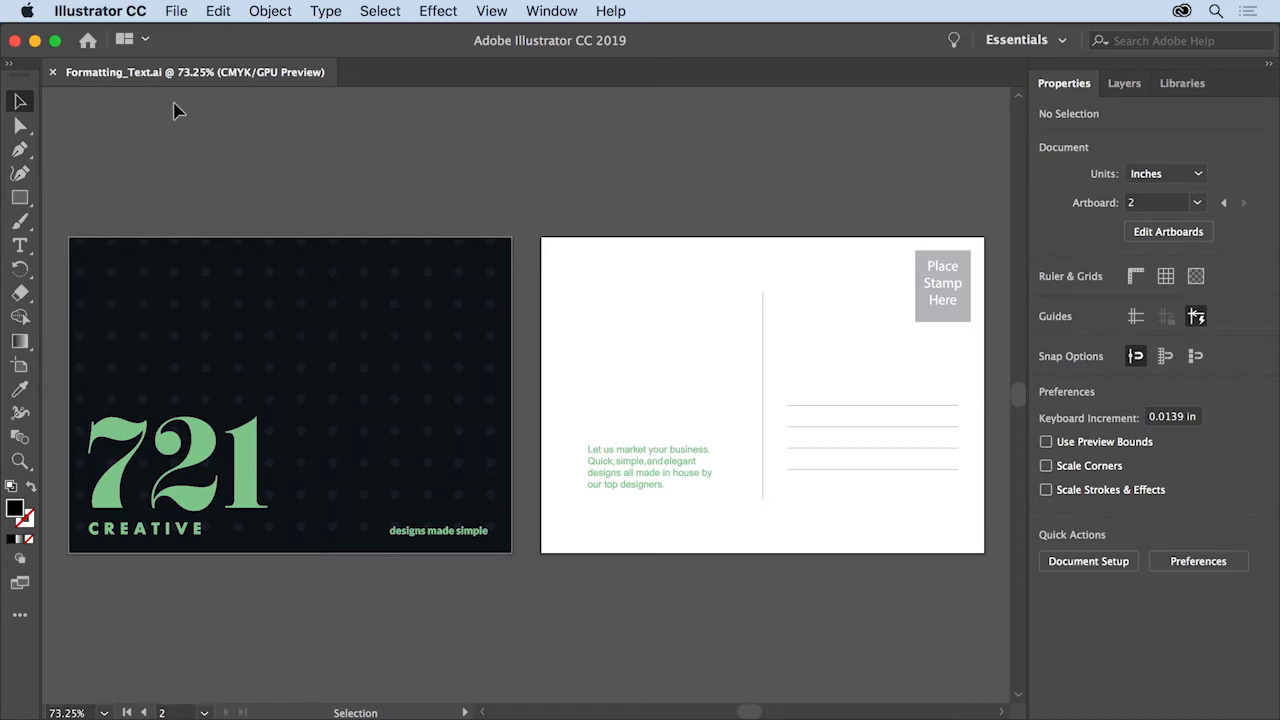
- Draw a text frame at the postcard's top, type 'Designs Made Simple', and select that line
left_click(21, 246)
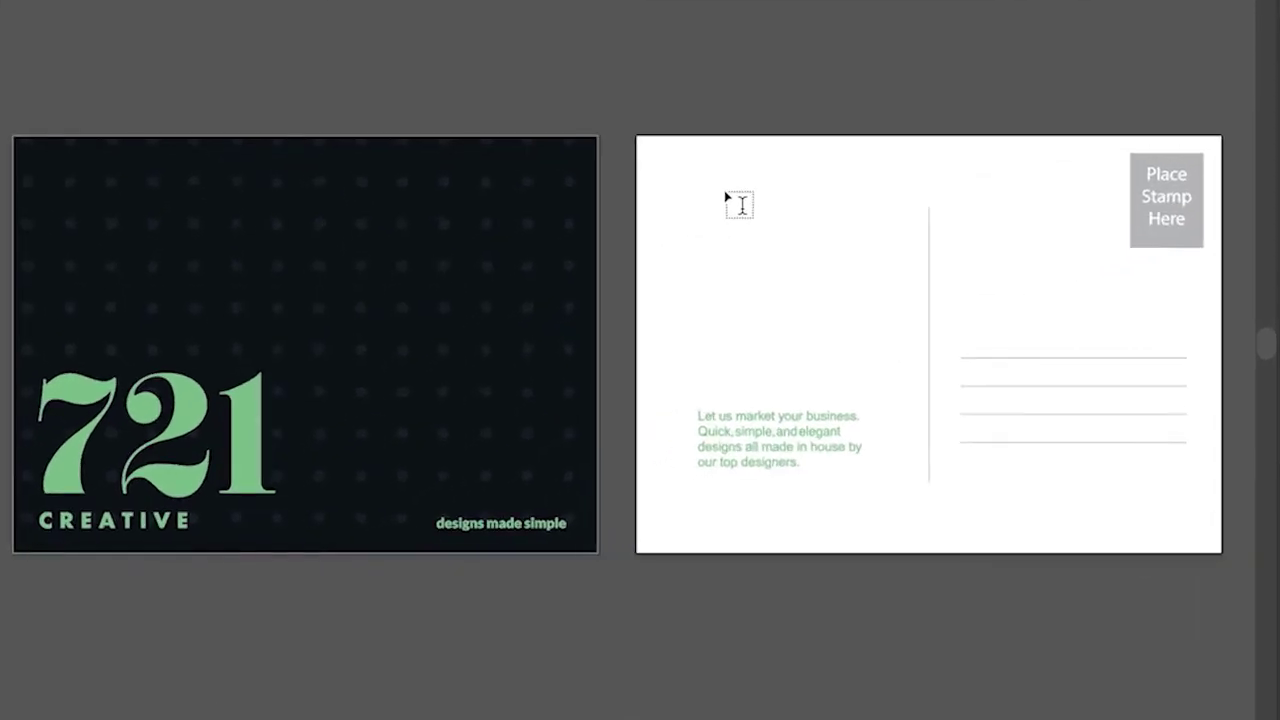
left_click_drag(728, 194, 904, 229)
type("D")
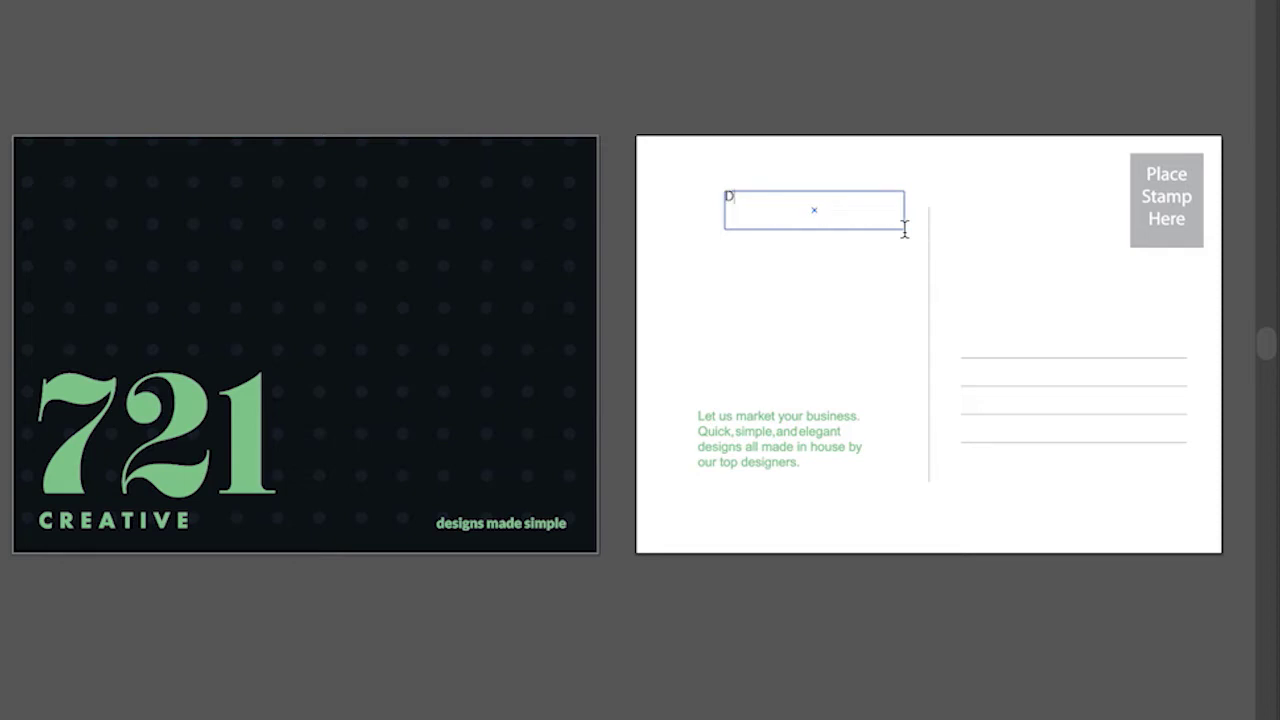
type("esigns Made Simple")
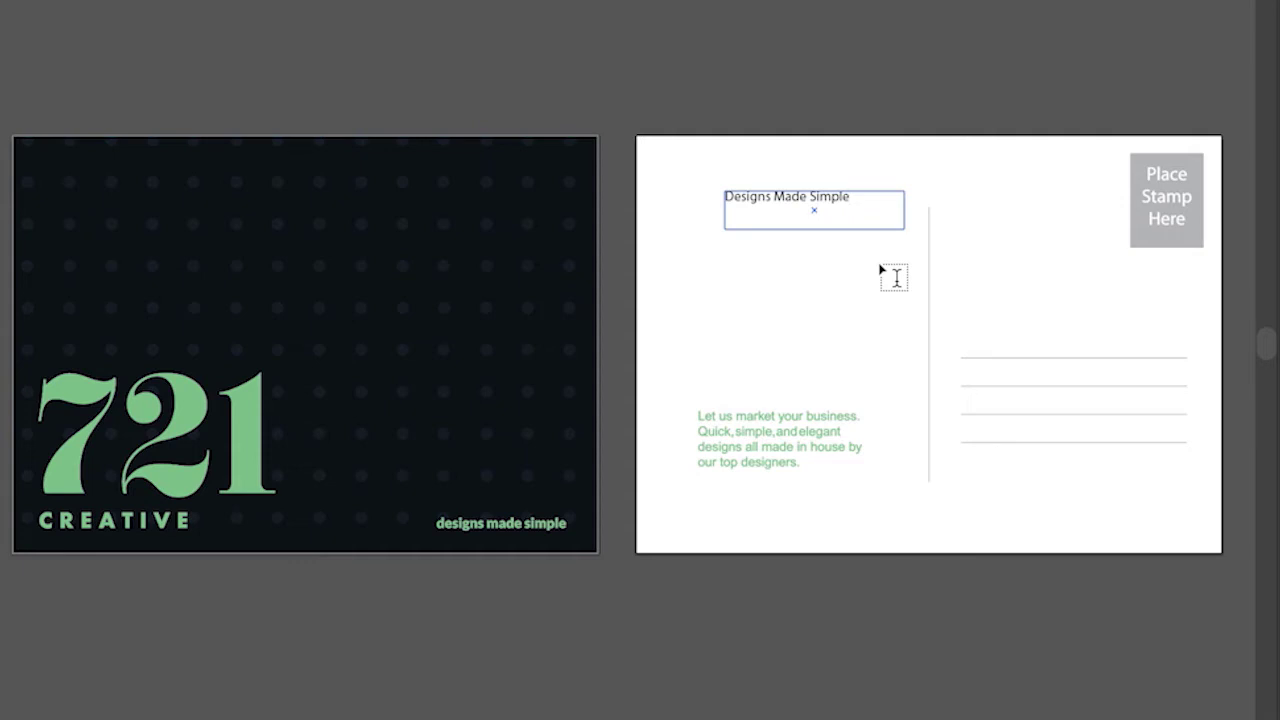
left_click_drag(854, 196, 711, 203)
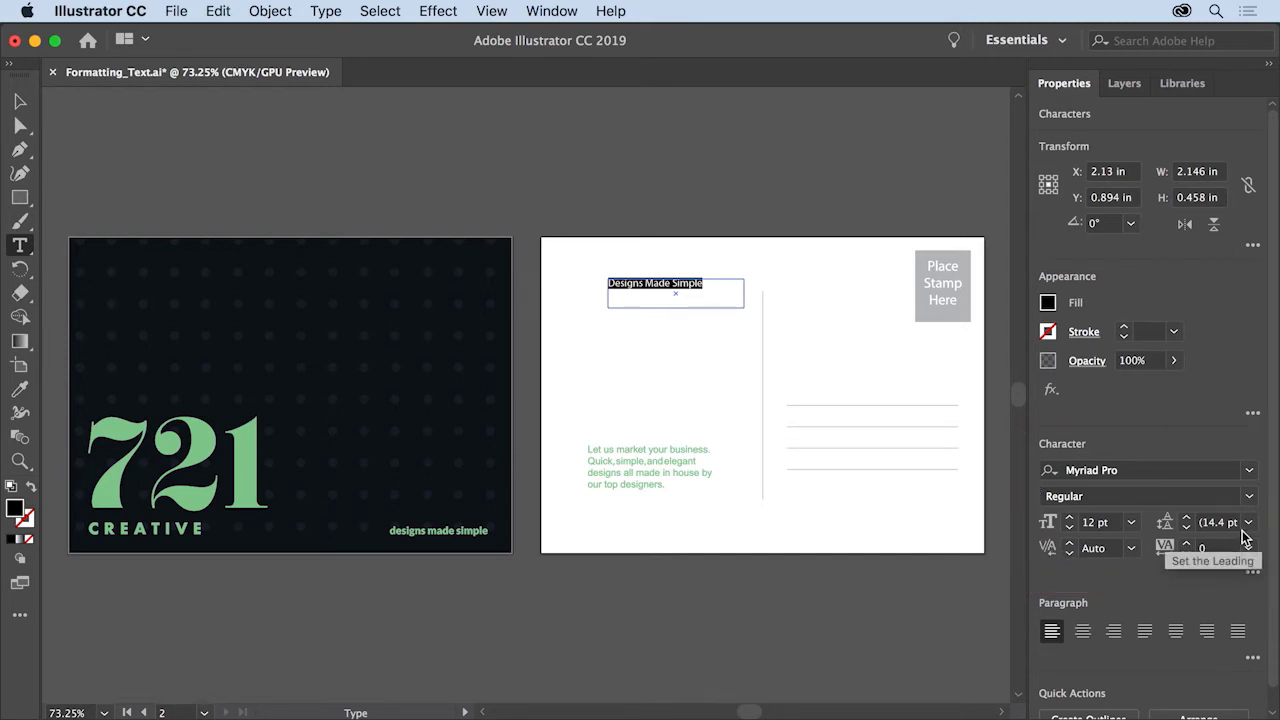
- Show the Adobe Fonts available to activate in the font family list's Find More view
left_click(1251, 472)
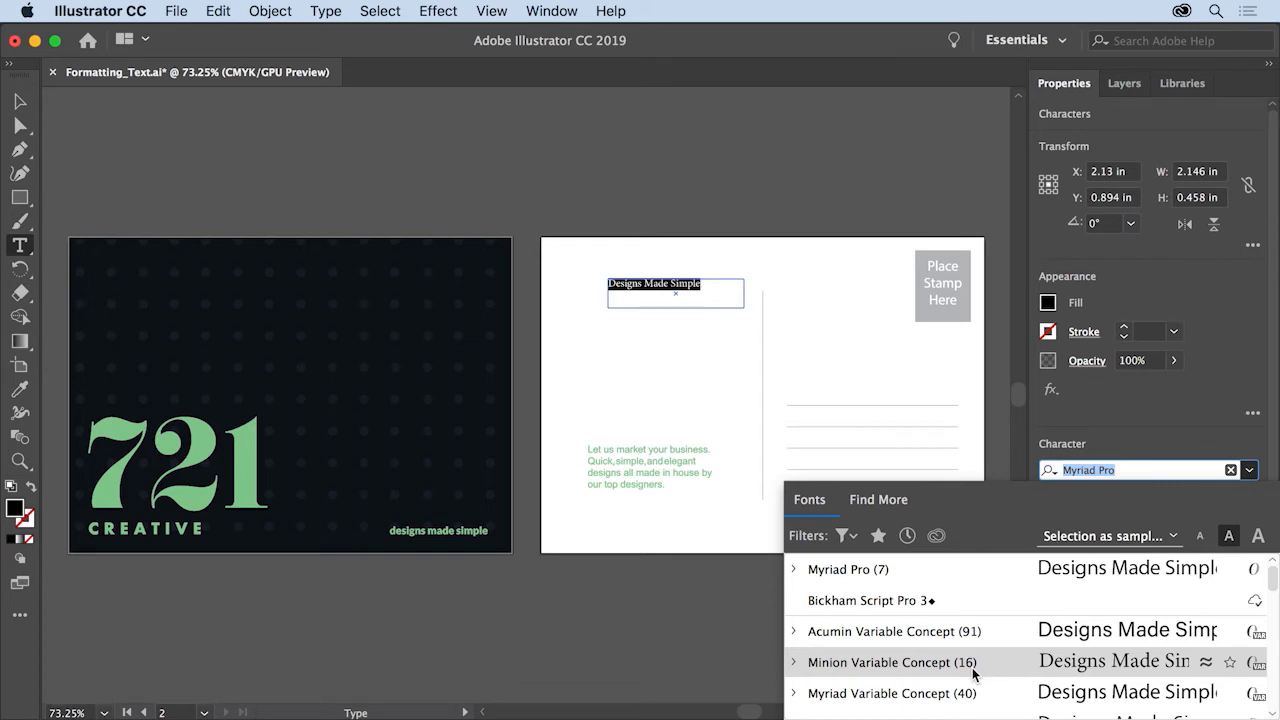
left_click(893, 503)
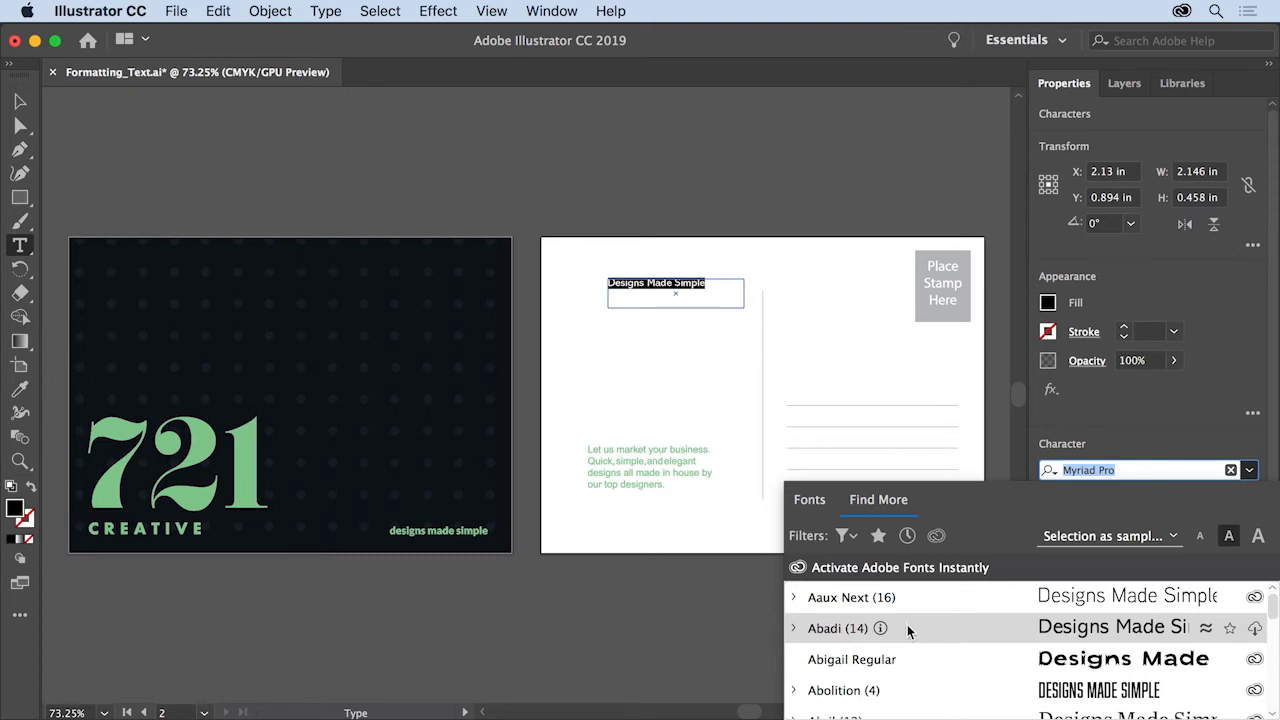
- Activate Lato's Black style from Find More and set the headline in Lato Black
left_click(849, 537)
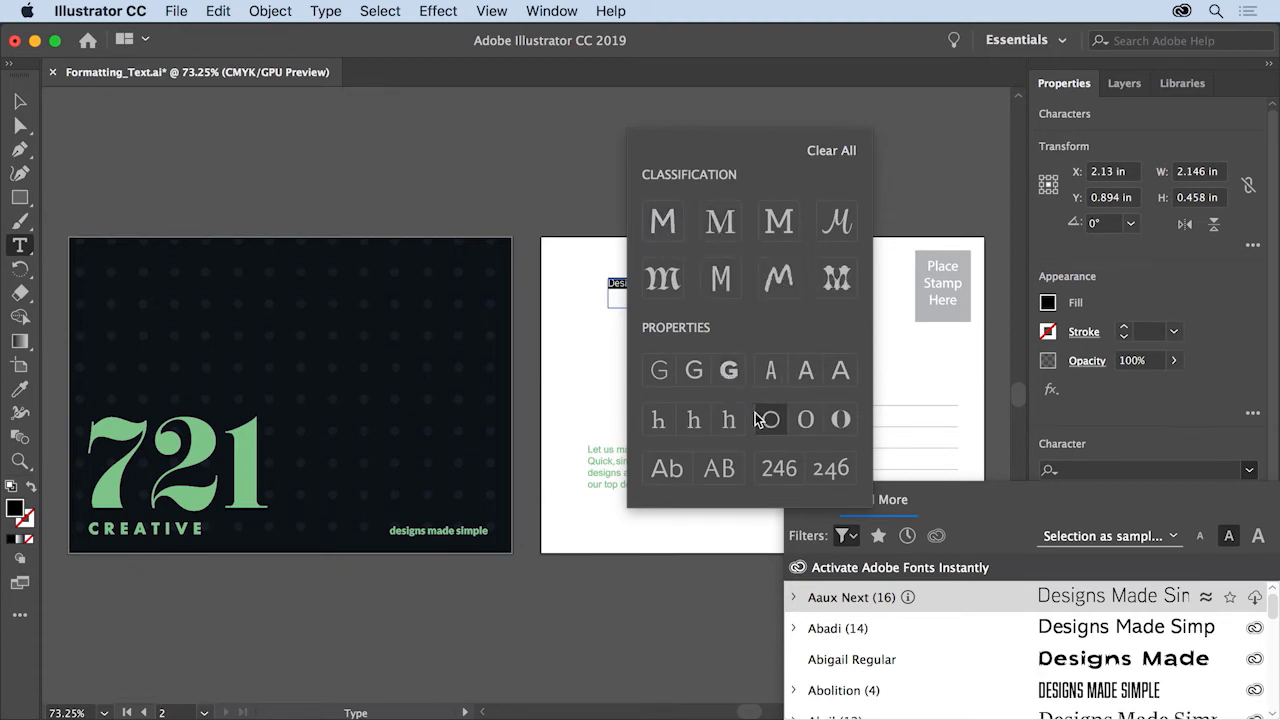
left_click(947, 498)
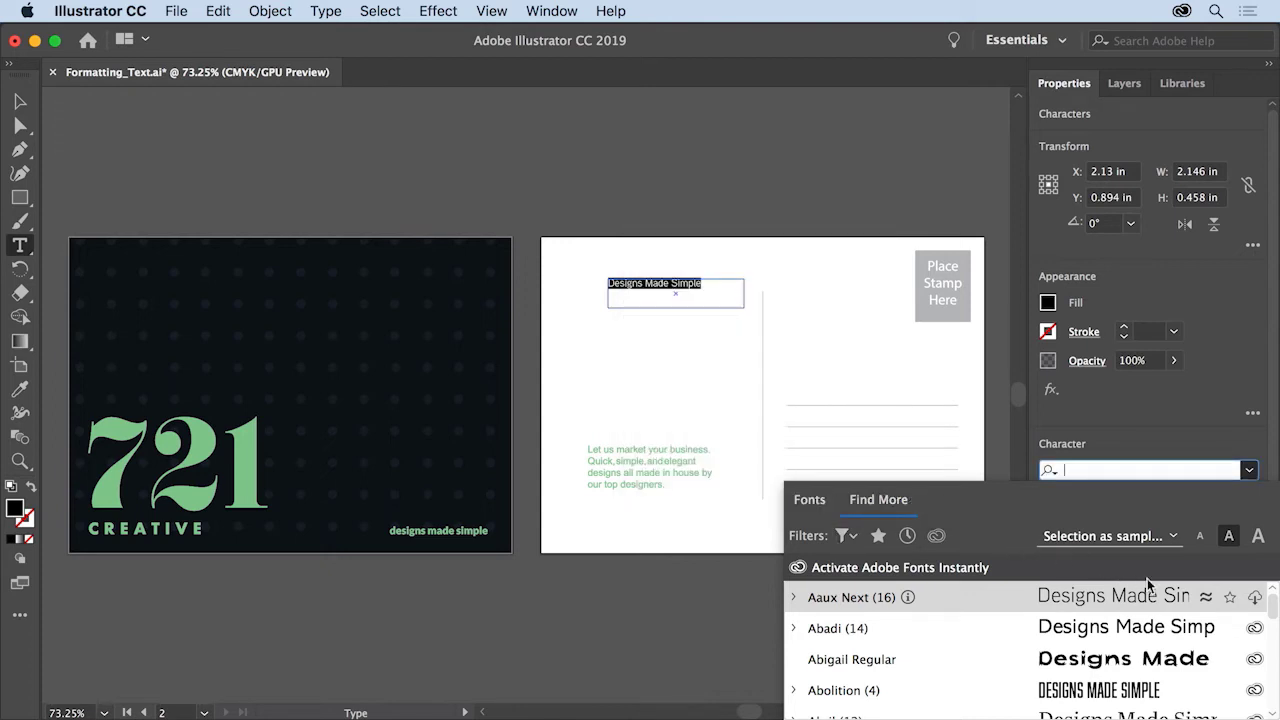
left_click_drag(1273, 610, 1275, 669)
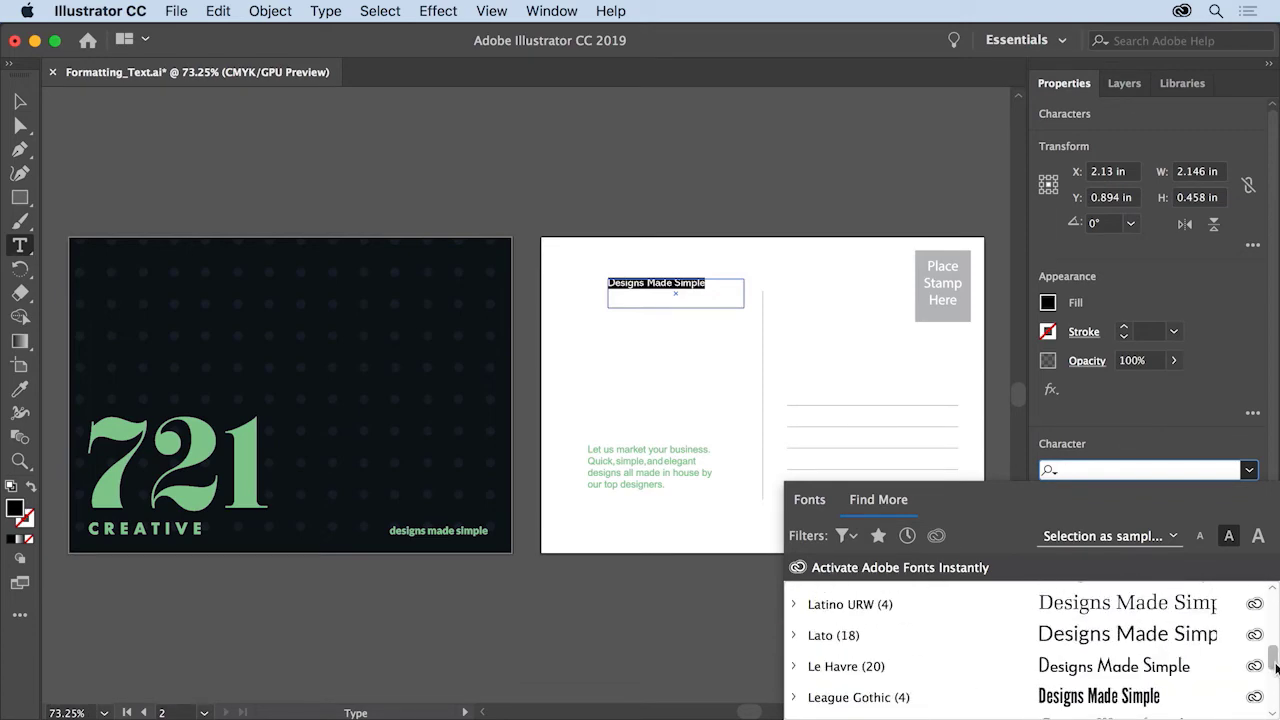
left_click(791, 634)
scroll(795, 642, "down", 1)
scroll(795, 642, "down", 4)
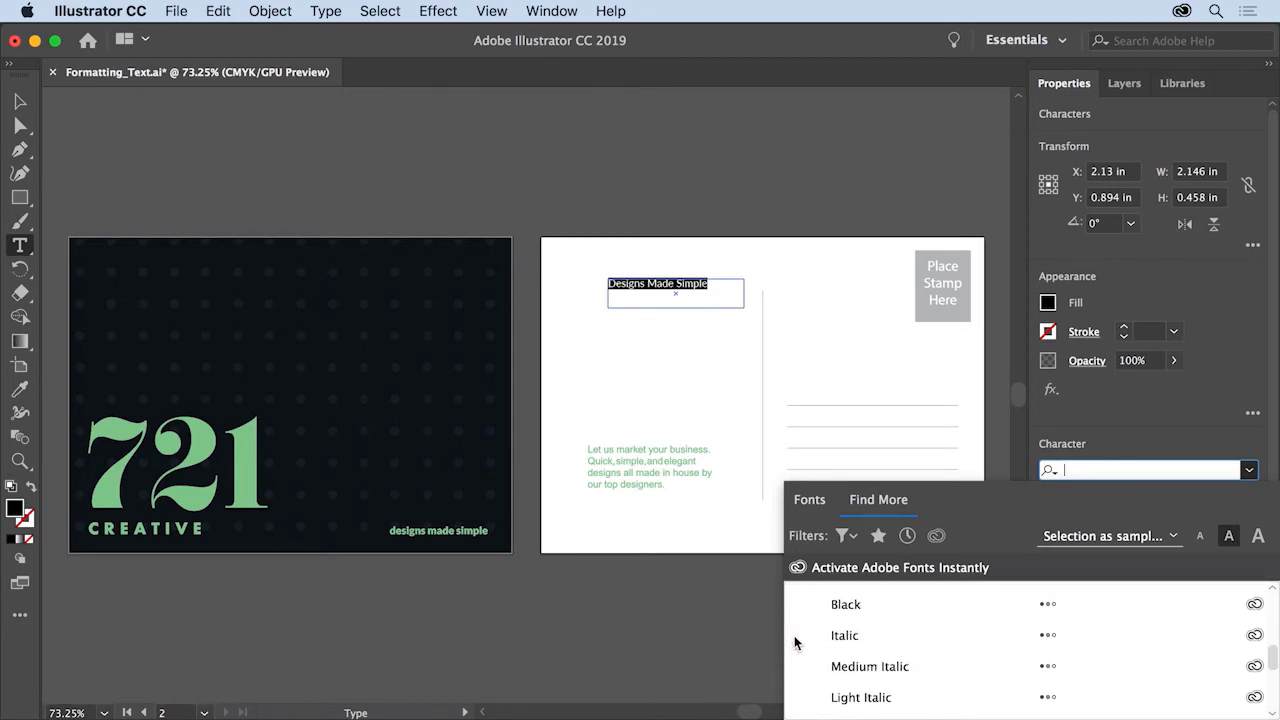
left_click(1254, 605)
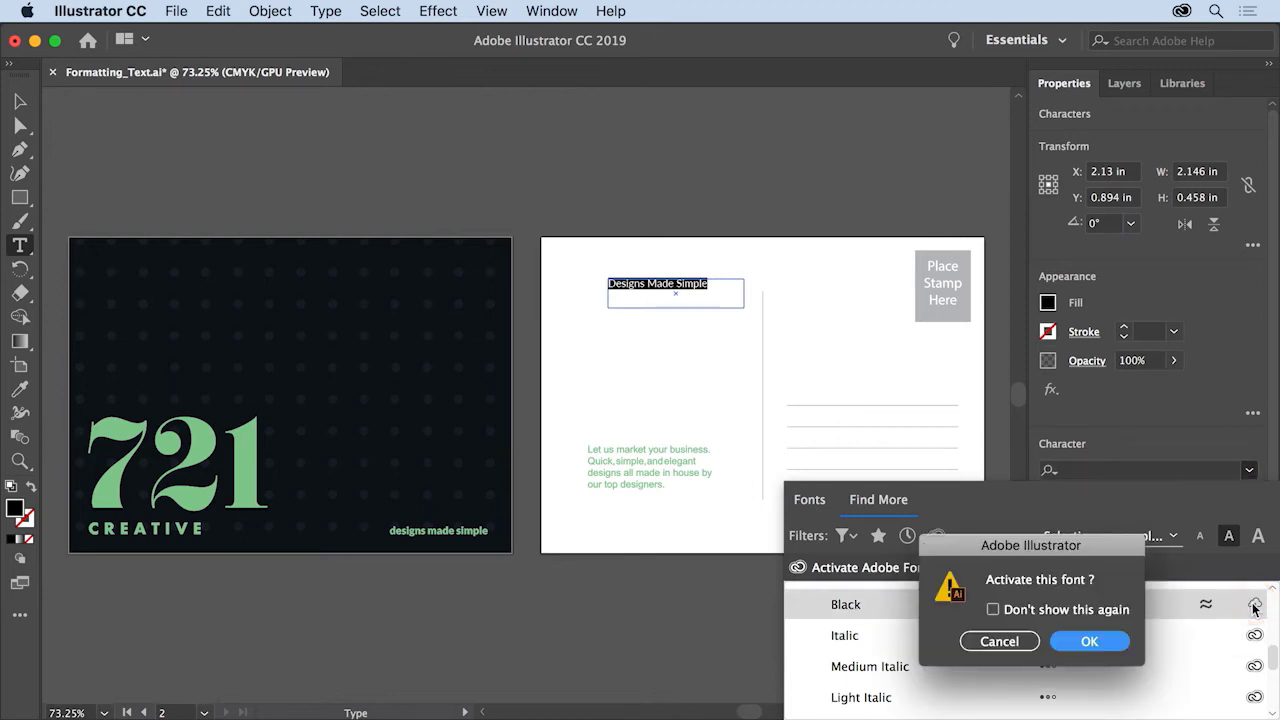
left_click(1091, 640)
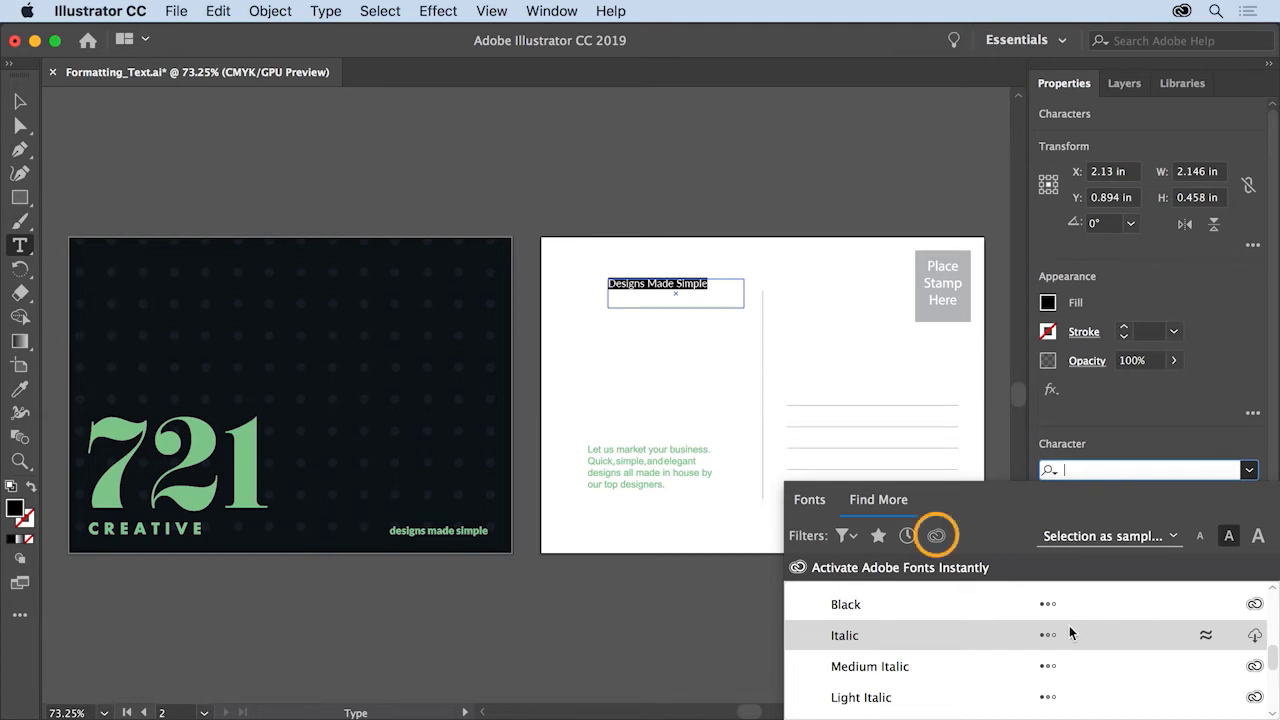
left_click(943, 538)
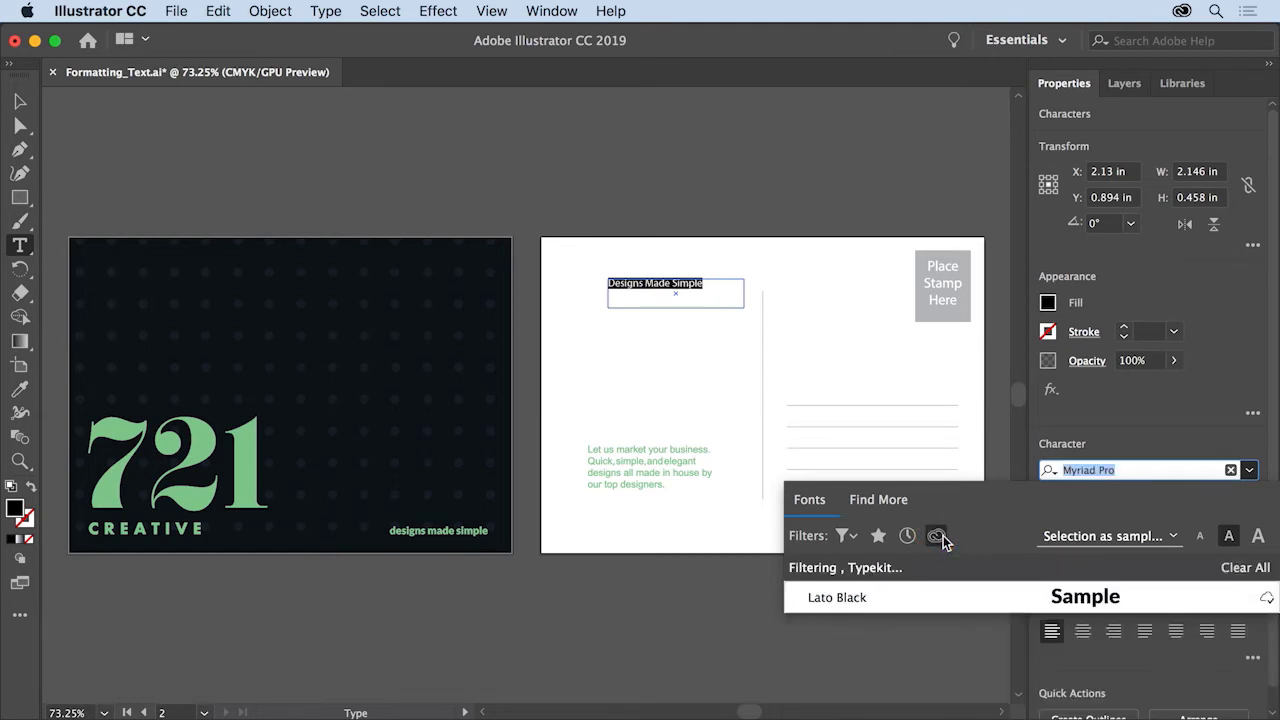
left_click(865, 596)
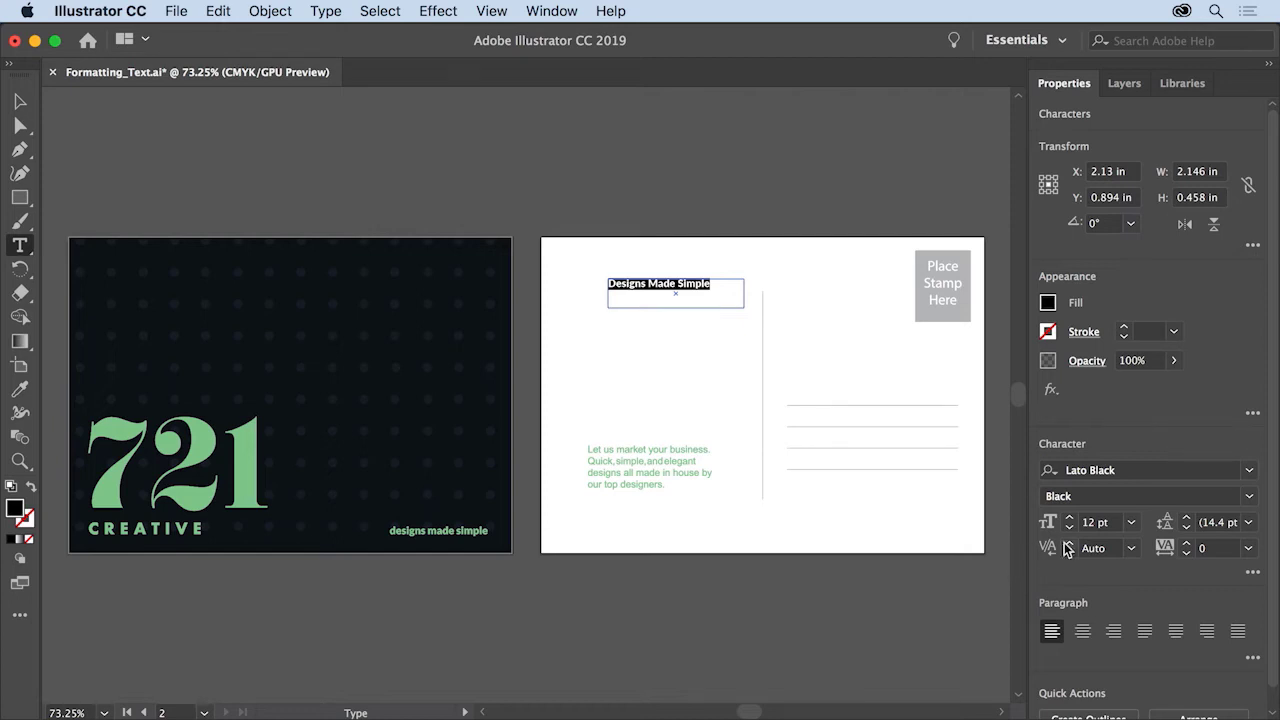
- Set the headline to 36 pt, enlarge its frame to three lines, and move it down-left
left_click(1132, 524)
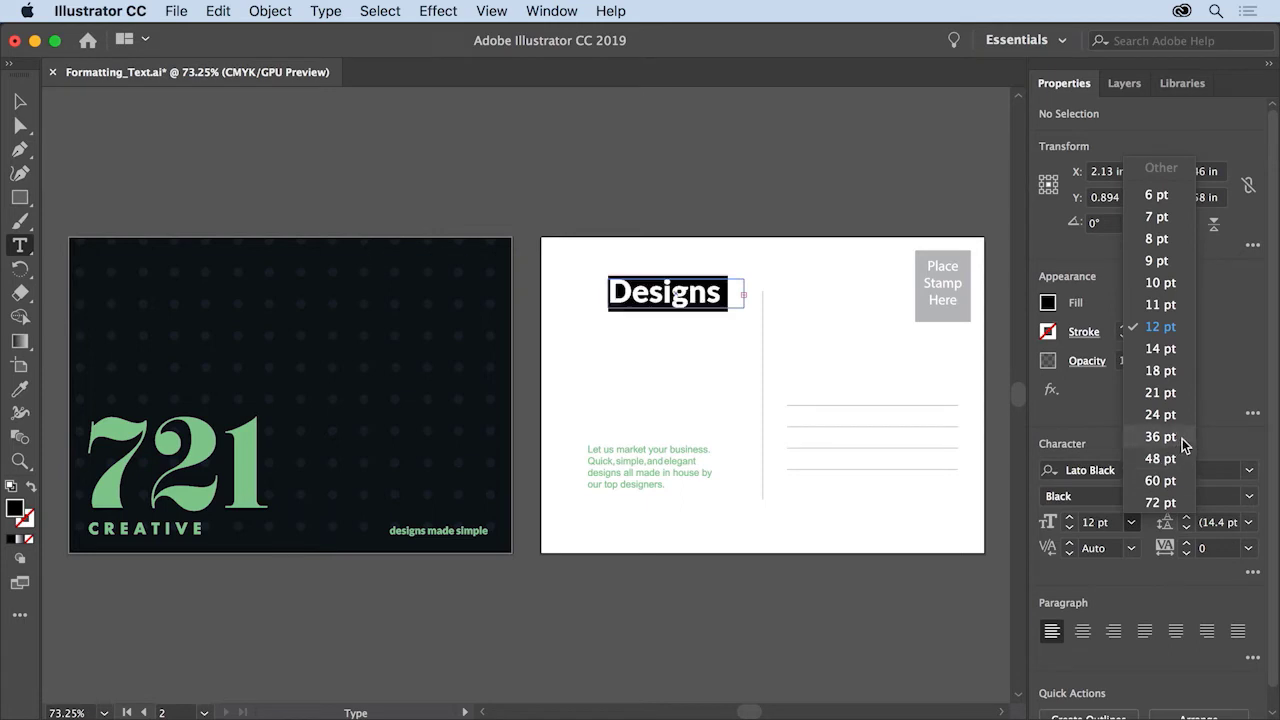
left_click(1160, 437)
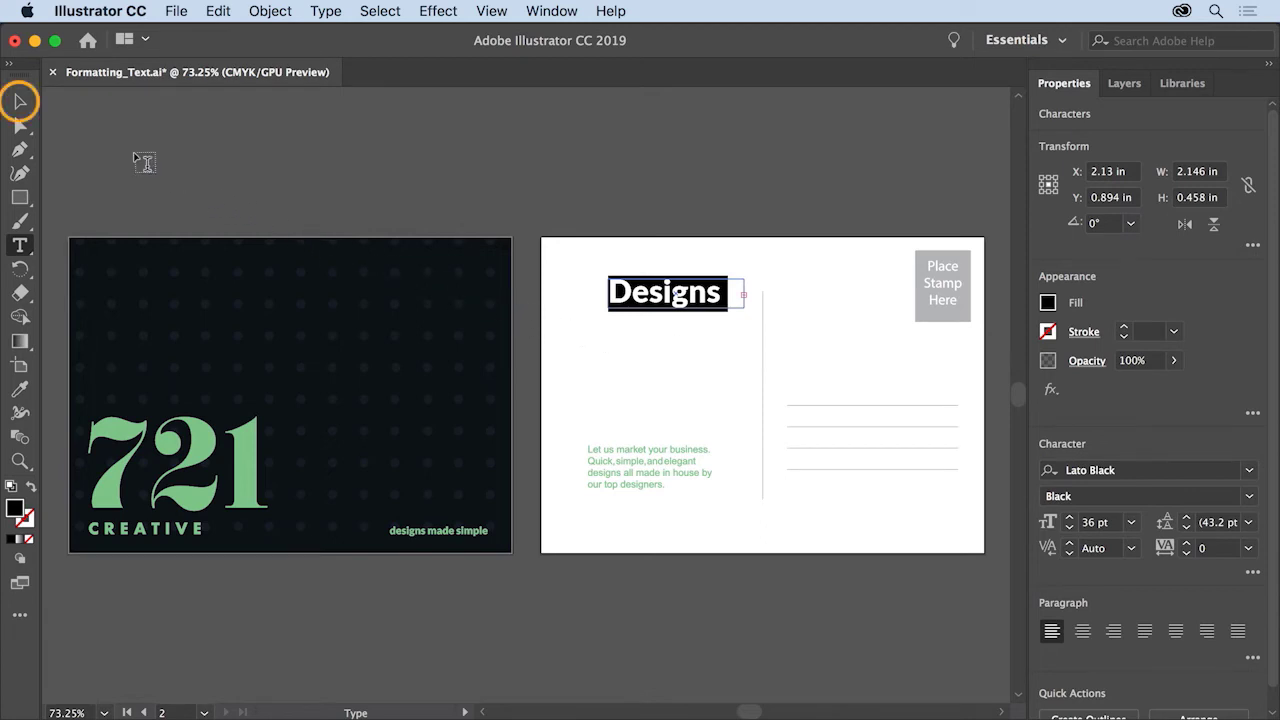
left_click(16, 97)
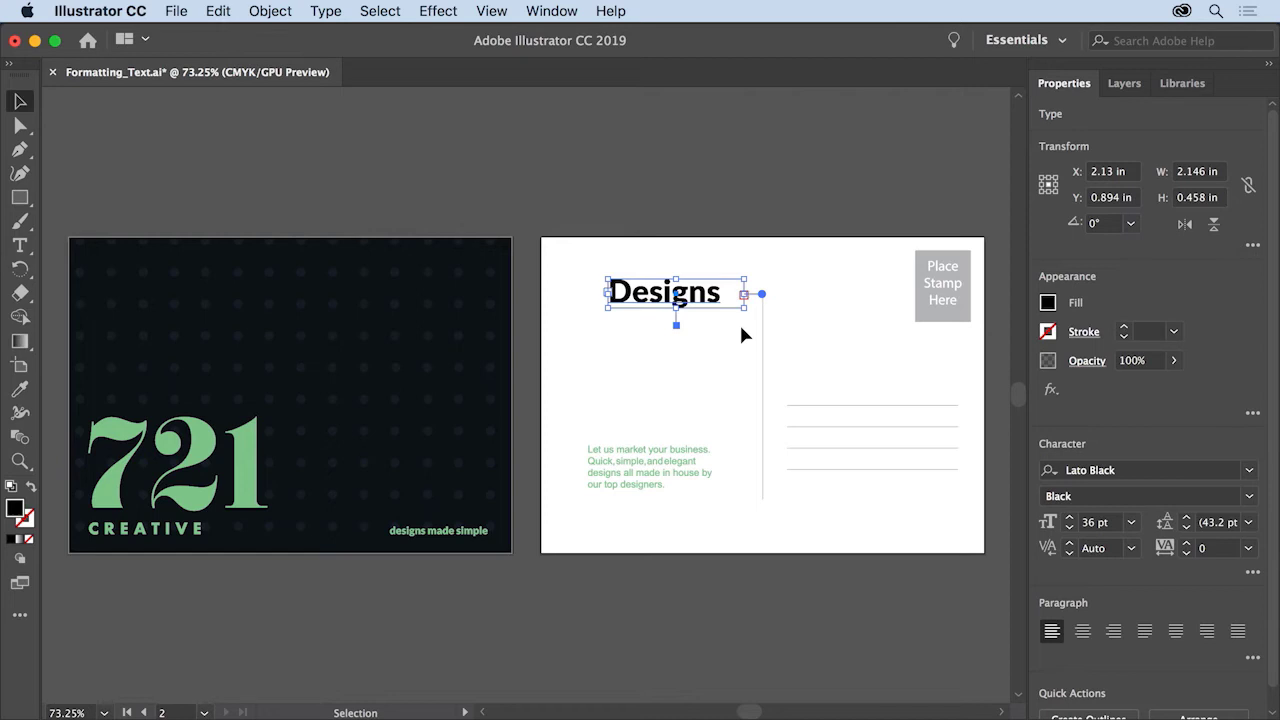
left_click_drag(744, 308, 748, 416)
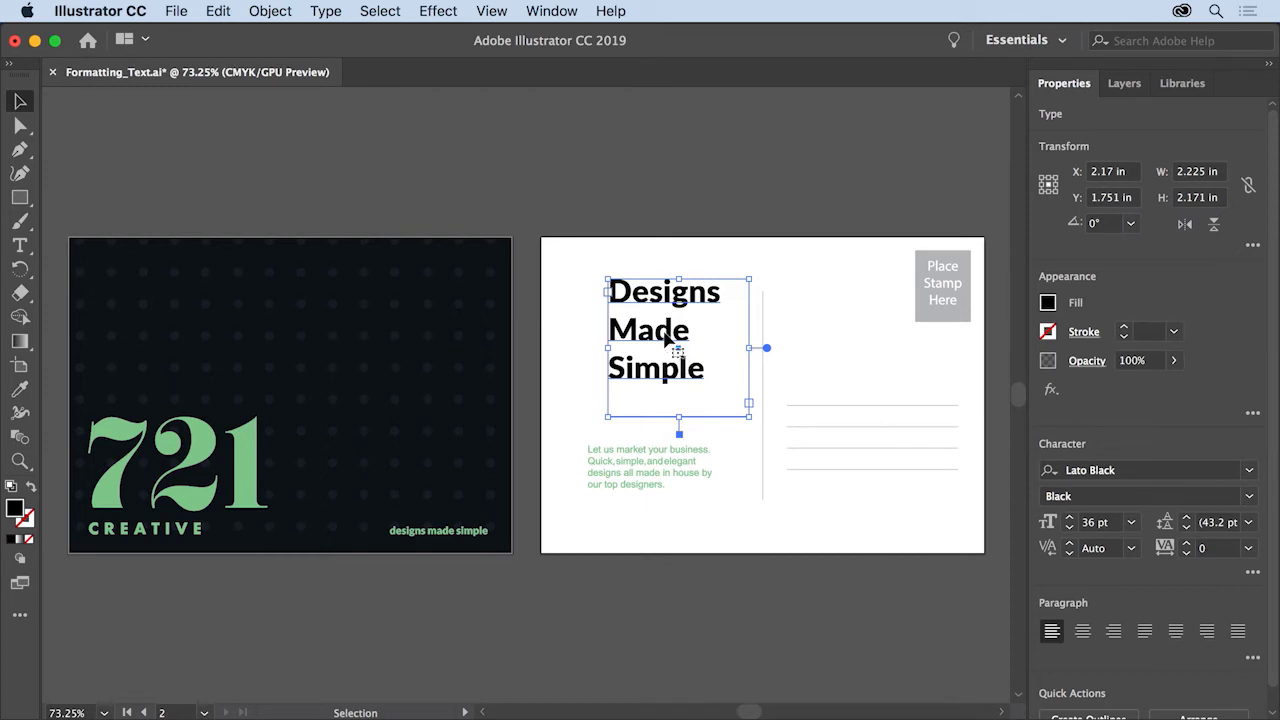
left_click_drag(665, 340, 645, 382)
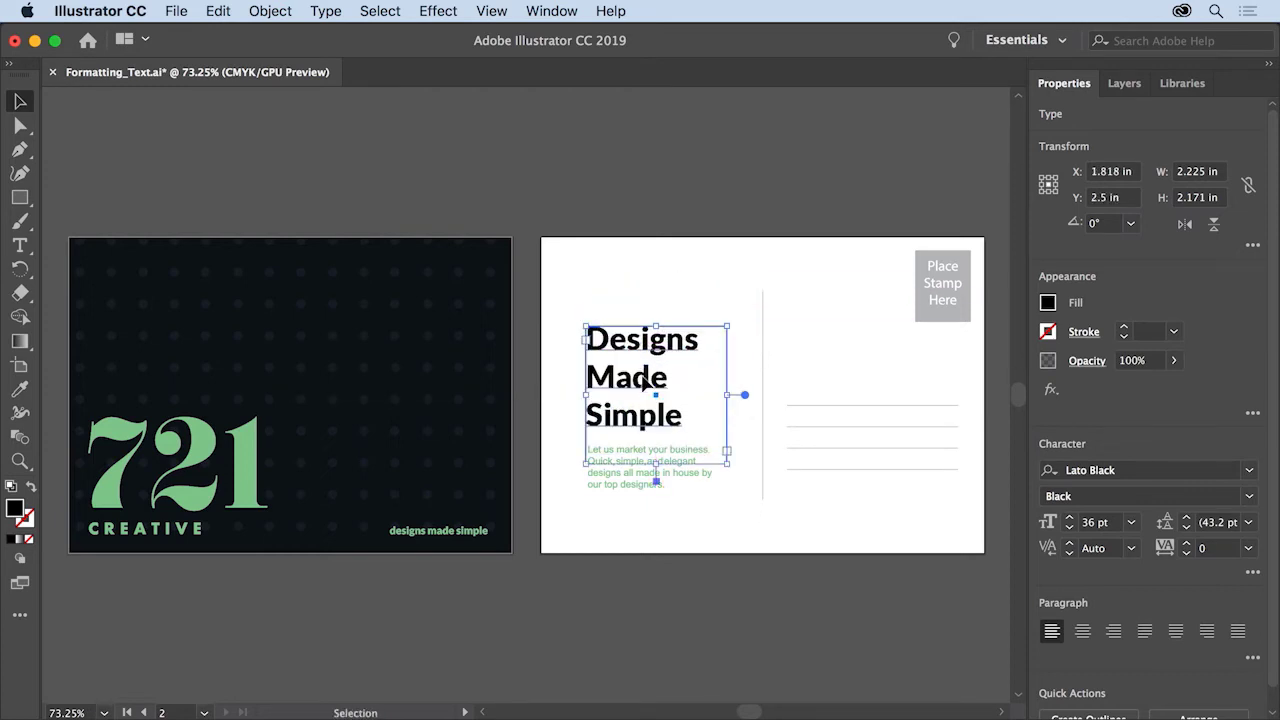
- Fill the 'Designs Made Simple' headline with the light green swatch and deselect it
left_click(1047, 302)
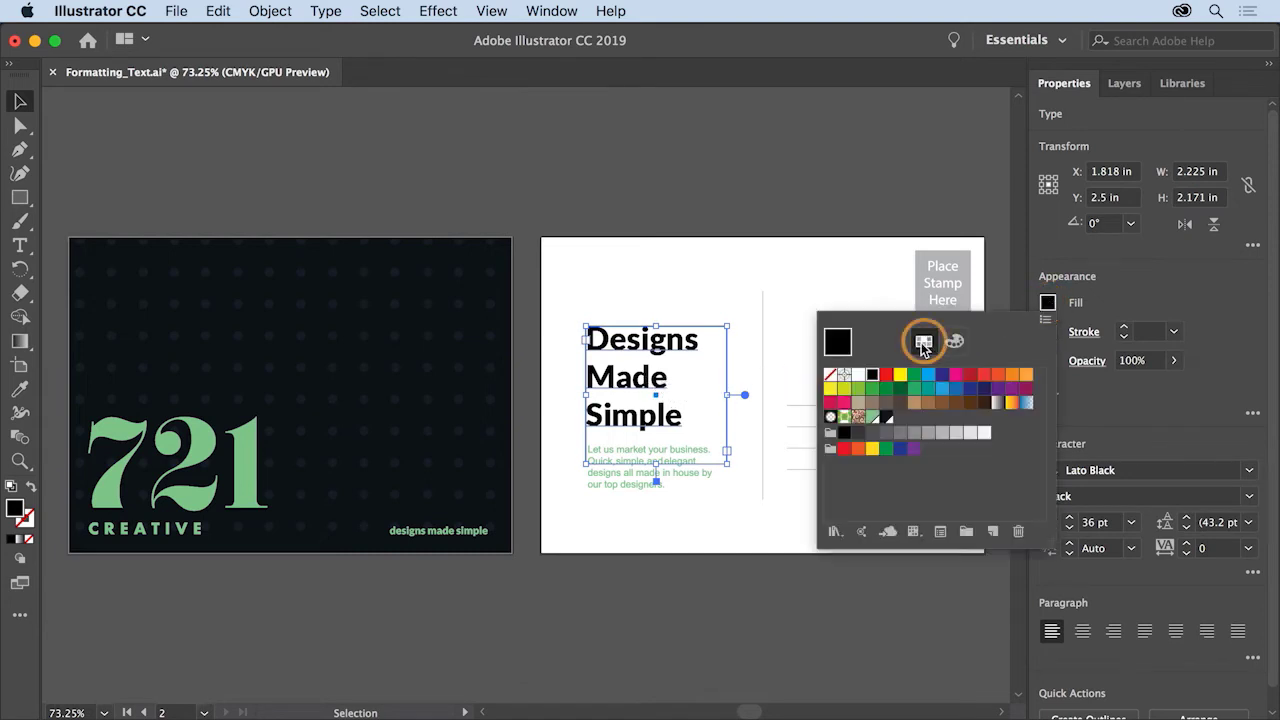
left_click(873, 418)
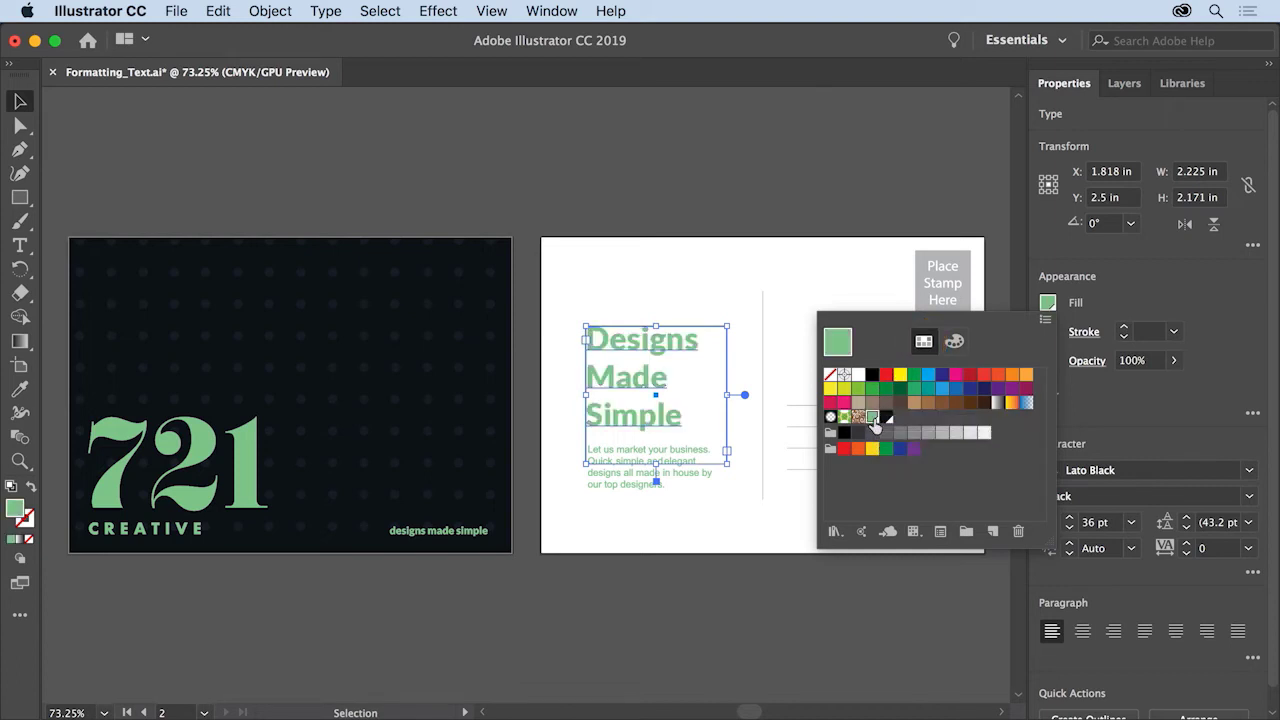
key("Escape")
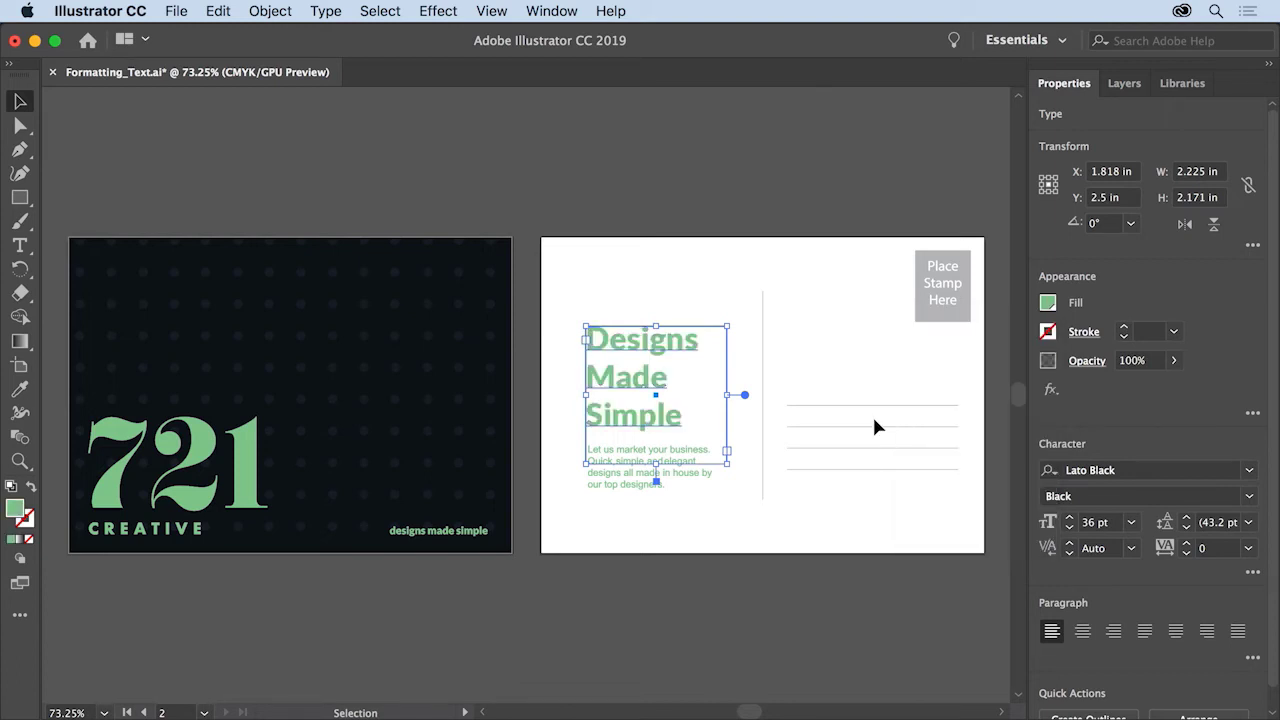
left_click(820, 309)
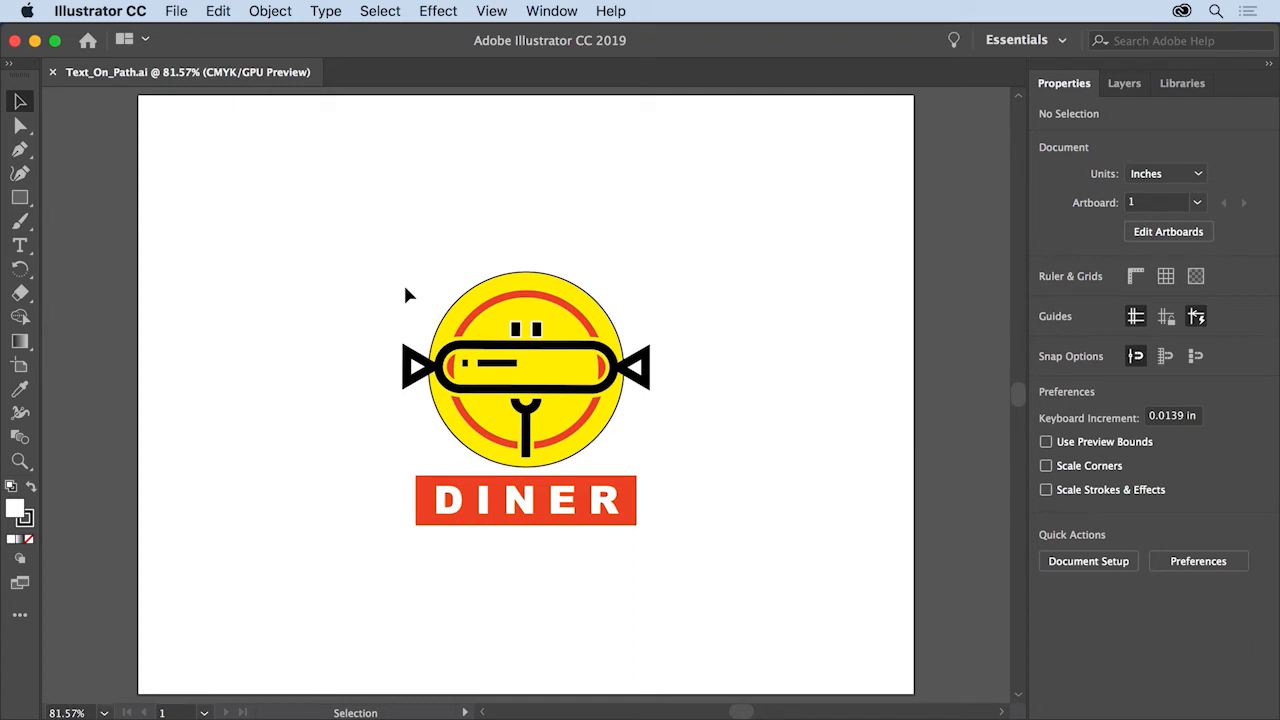
- Type 'BOBBY'S CAMPFIRE' along the circle's path and select the curved text
left_click(20, 247)
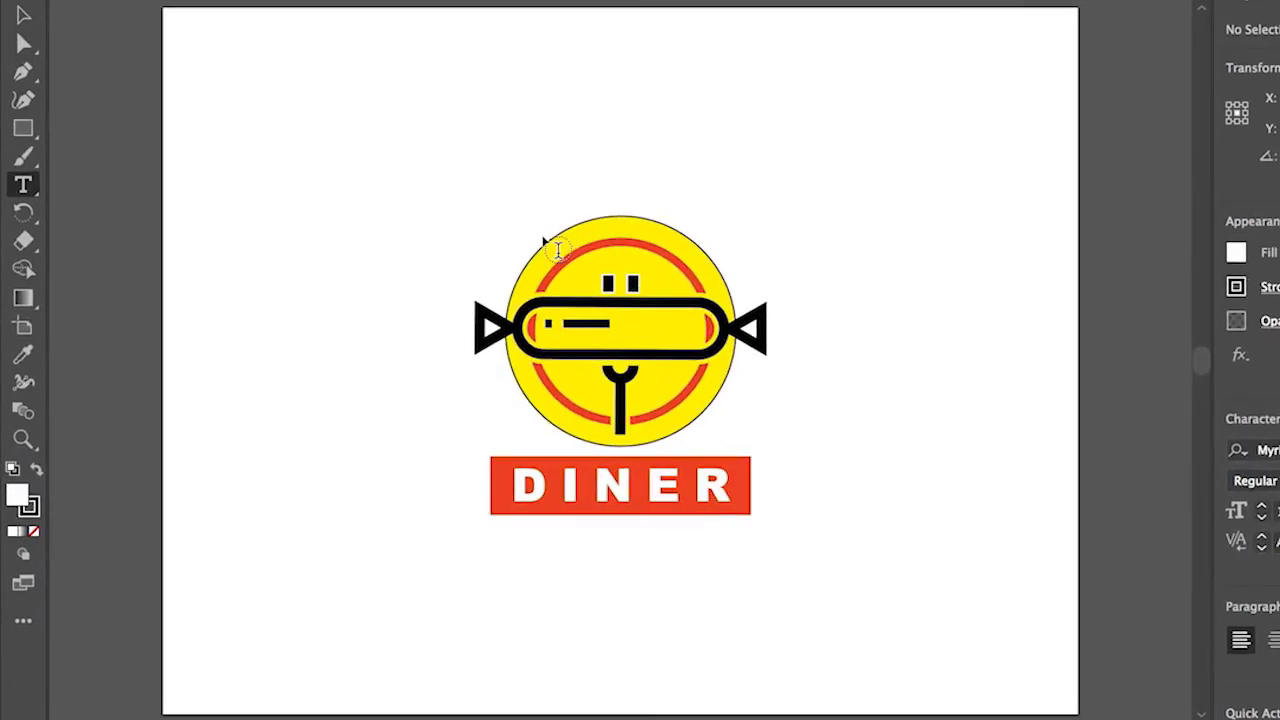
left_click(557, 249)
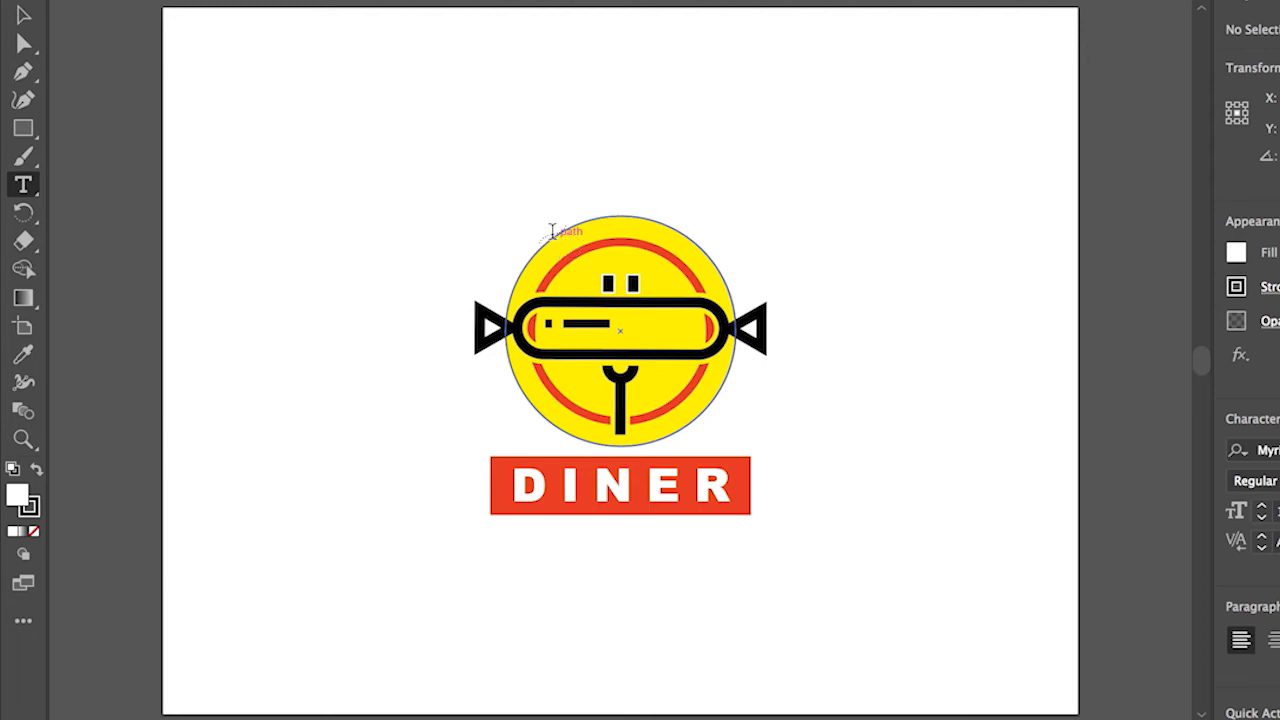
left_click(552, 231)
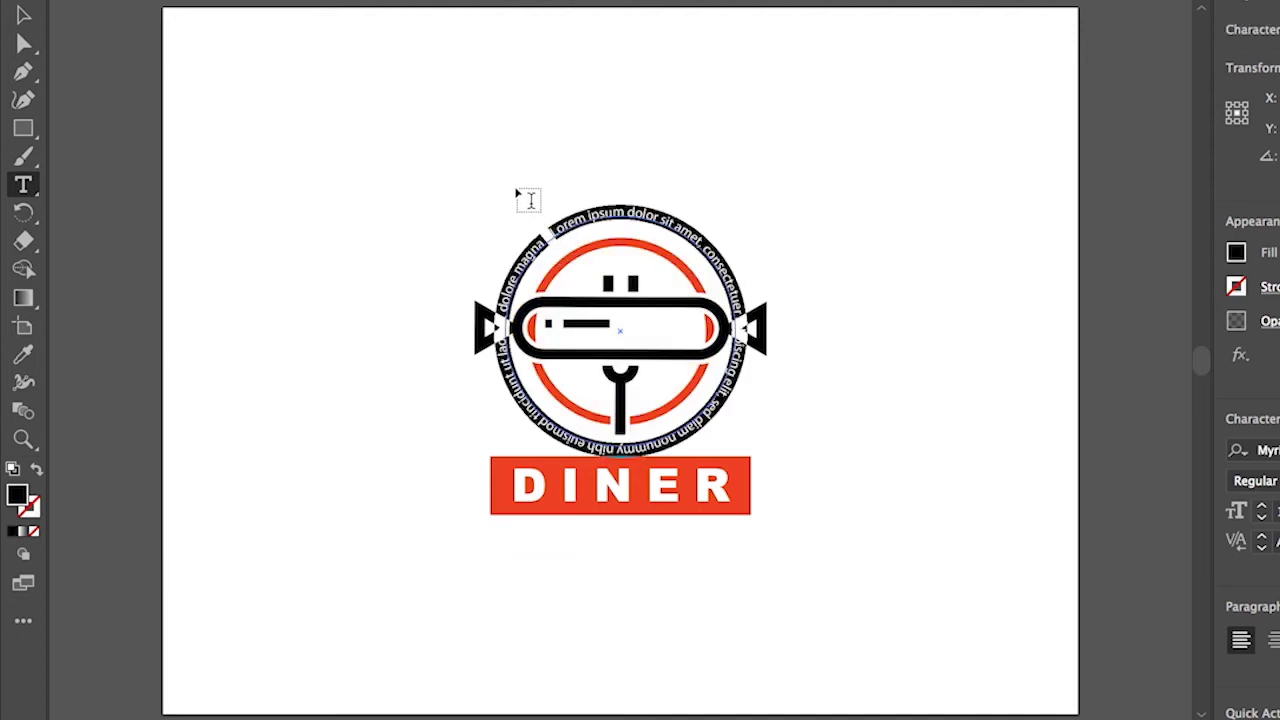
type("BOBBY")
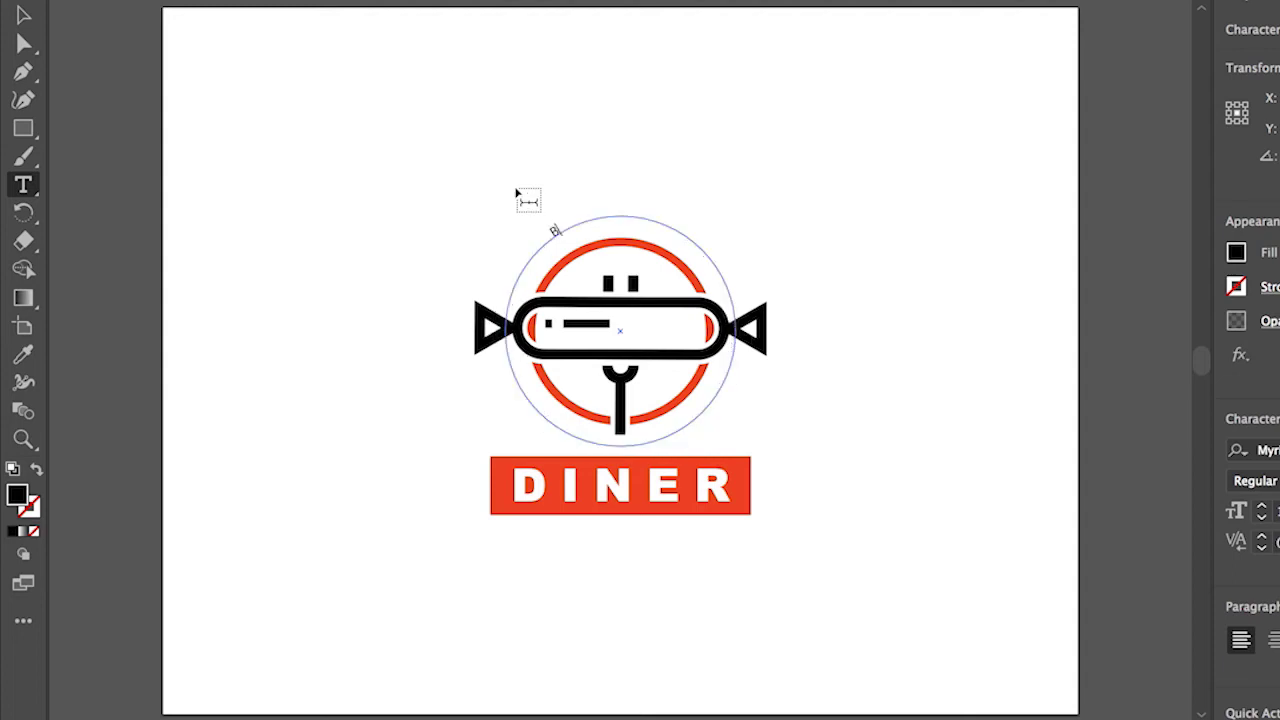
type("'S CAMPFIRE")
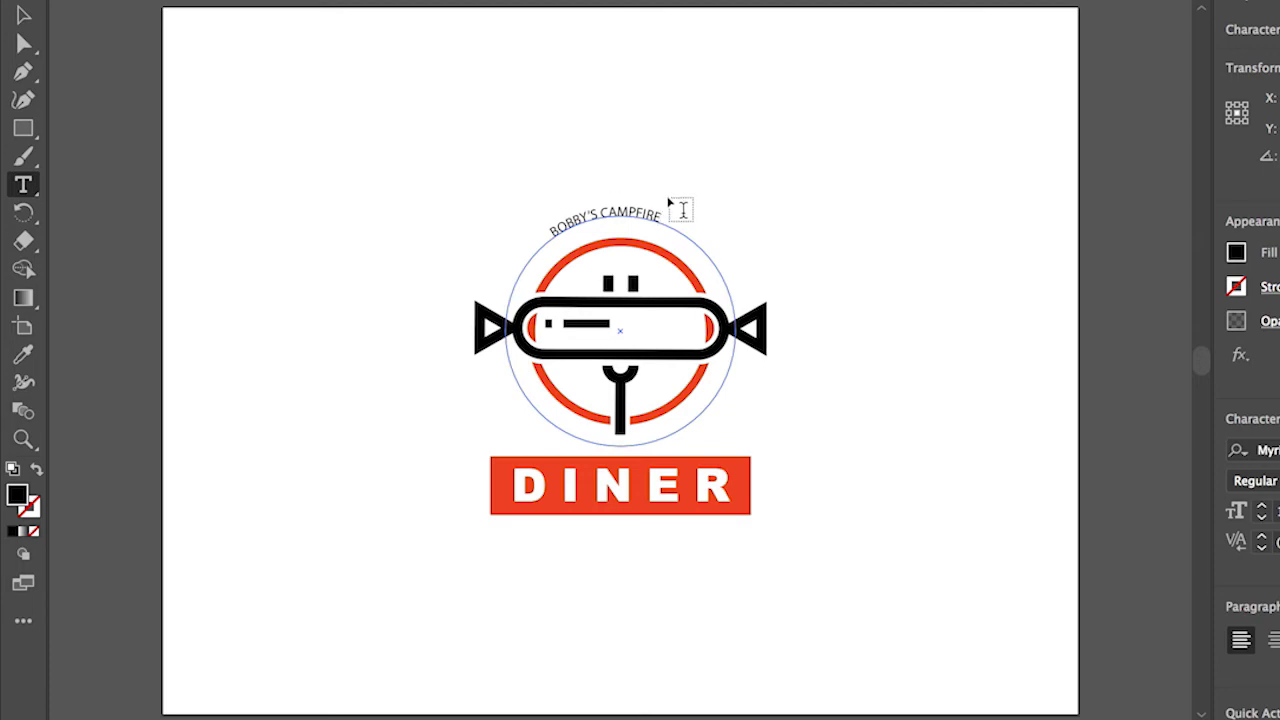
left_click_drag(633, 220, 551, 229)
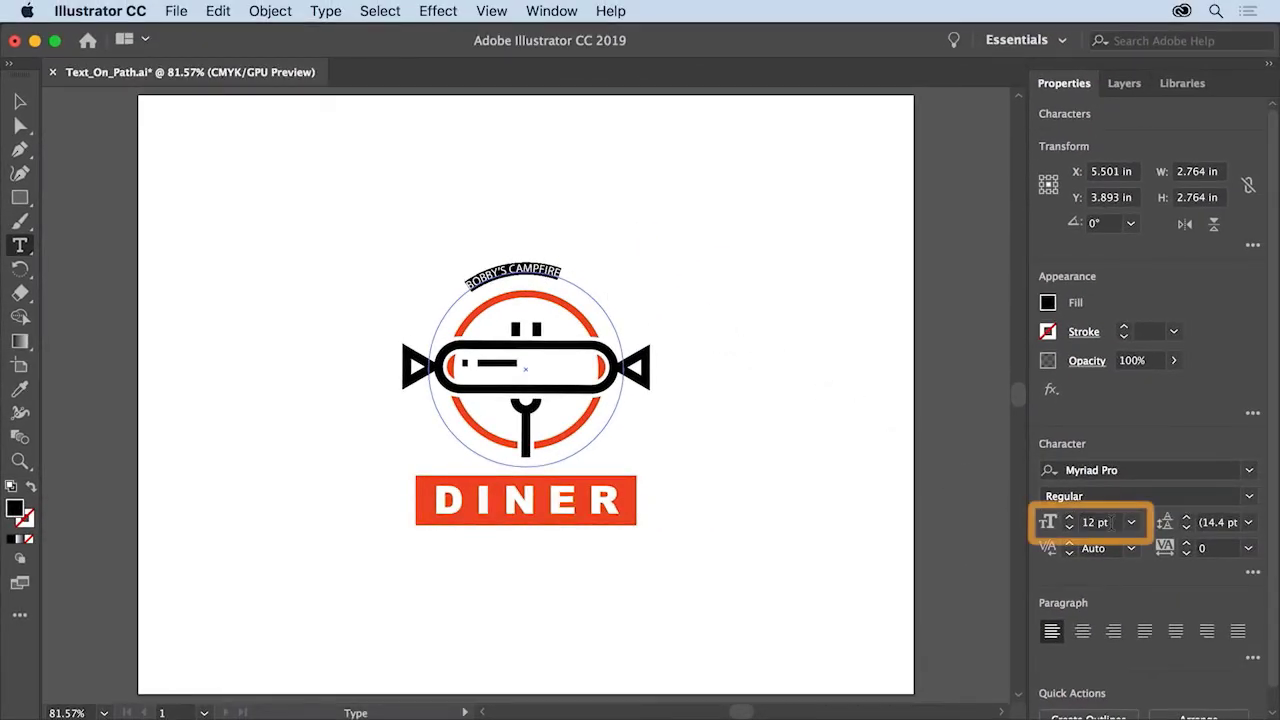
- Set the curved BOBBY'S CAMPFIRE text to a 20 pt font size
left_click(1095, 522)
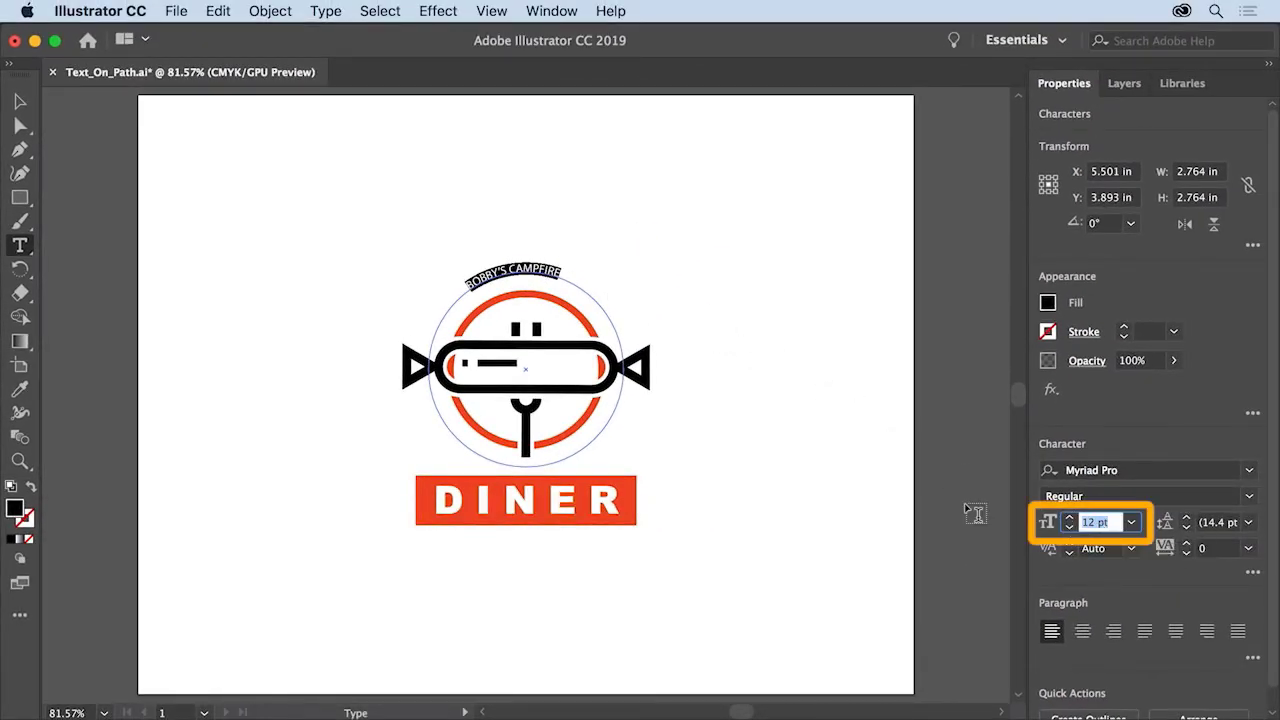
type("20")
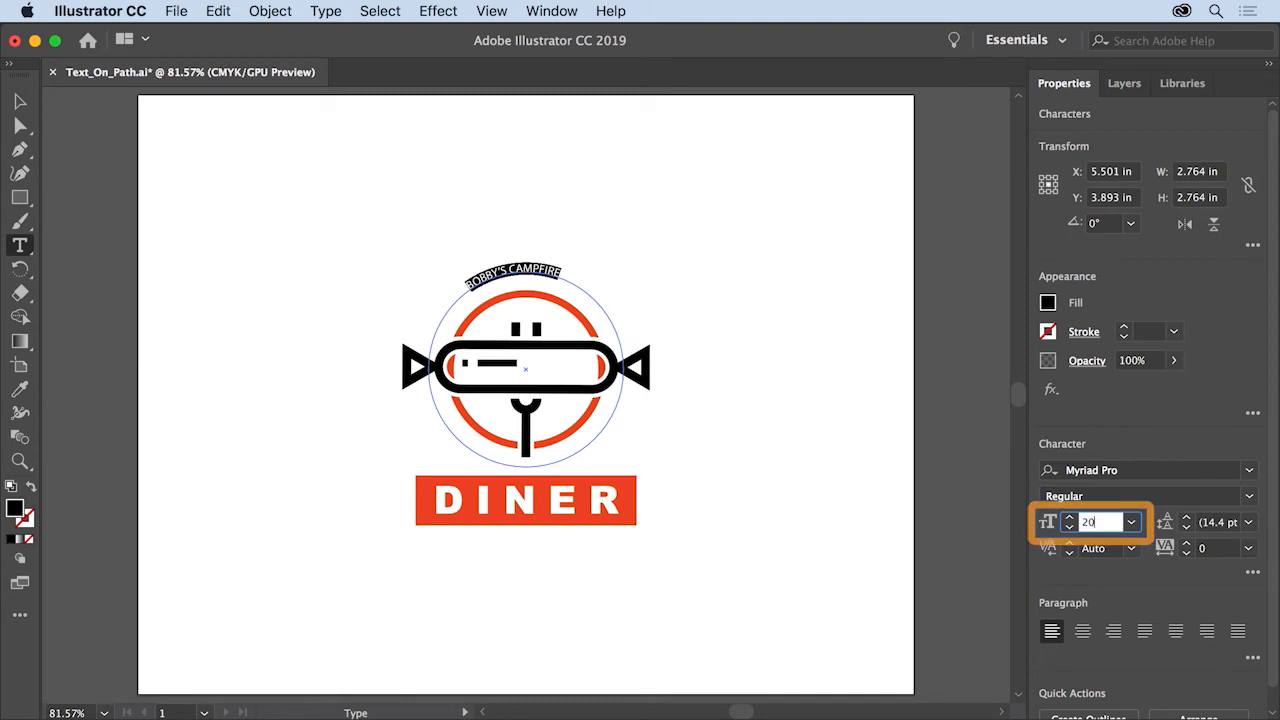
key("Return")
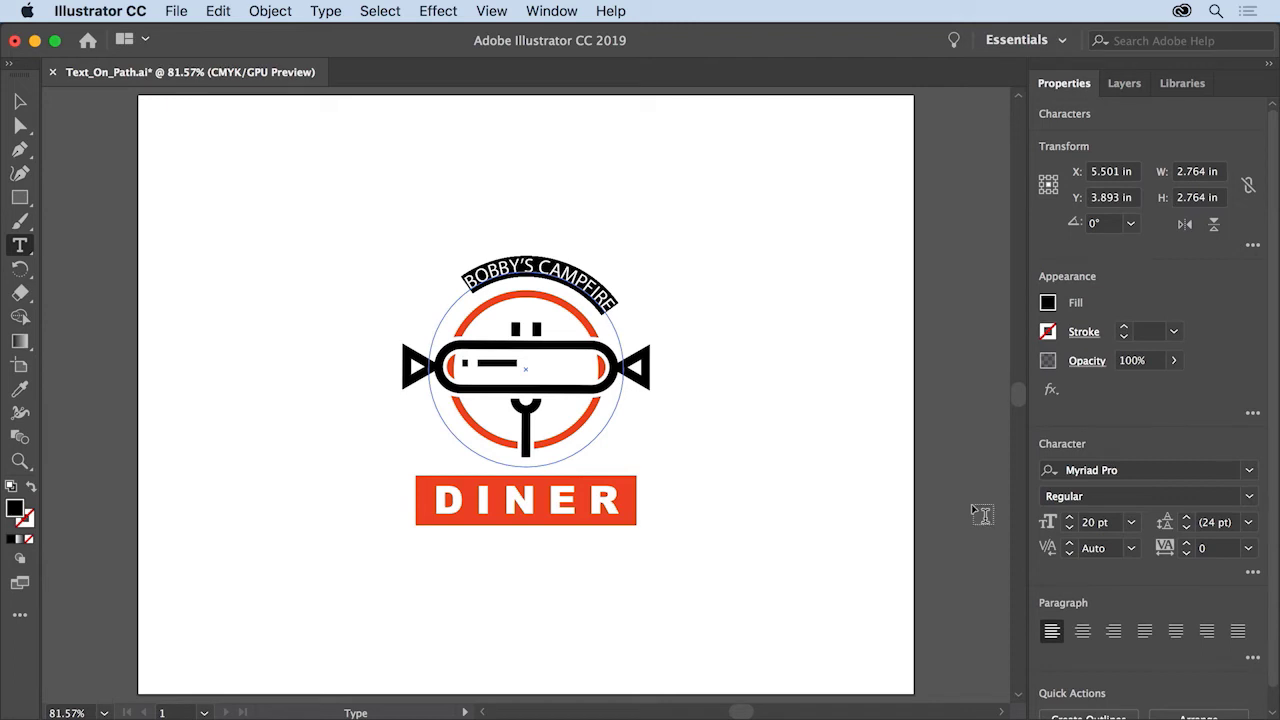
left_click(1249, 470)
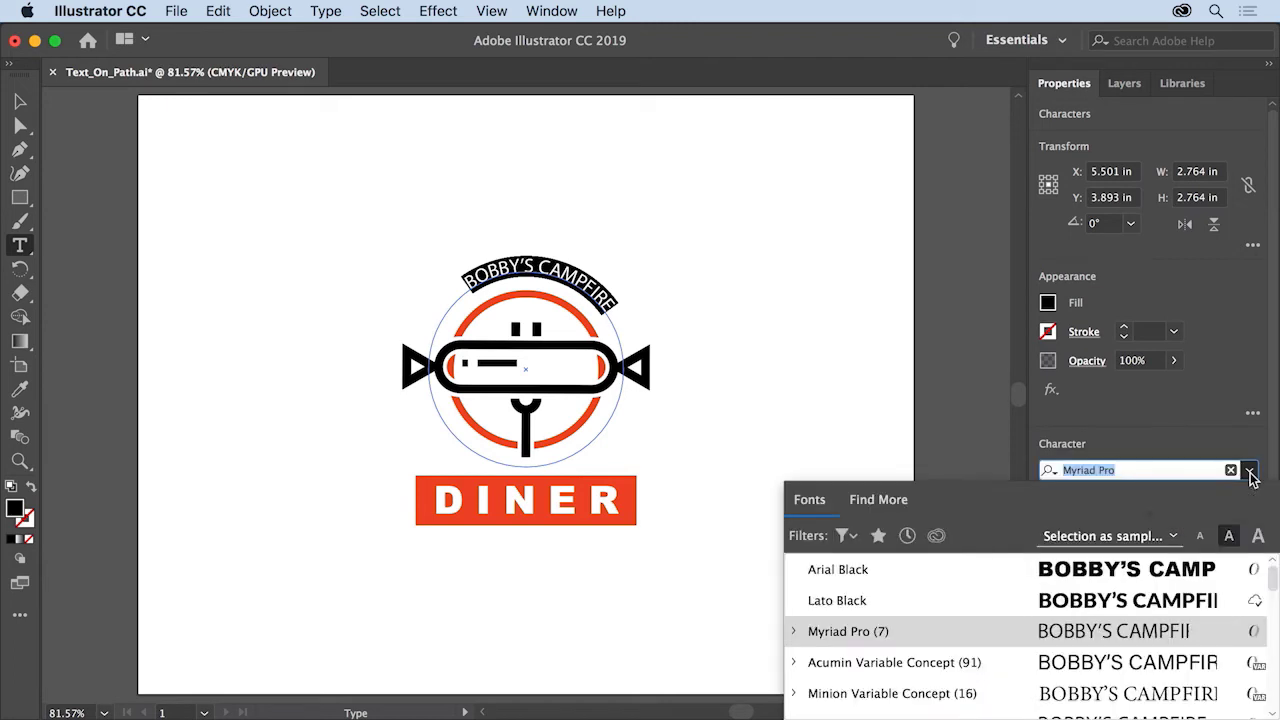
- Set the curved BOBBY'S CAMPFIRE text in Arial Black
left_click(1123, 570)
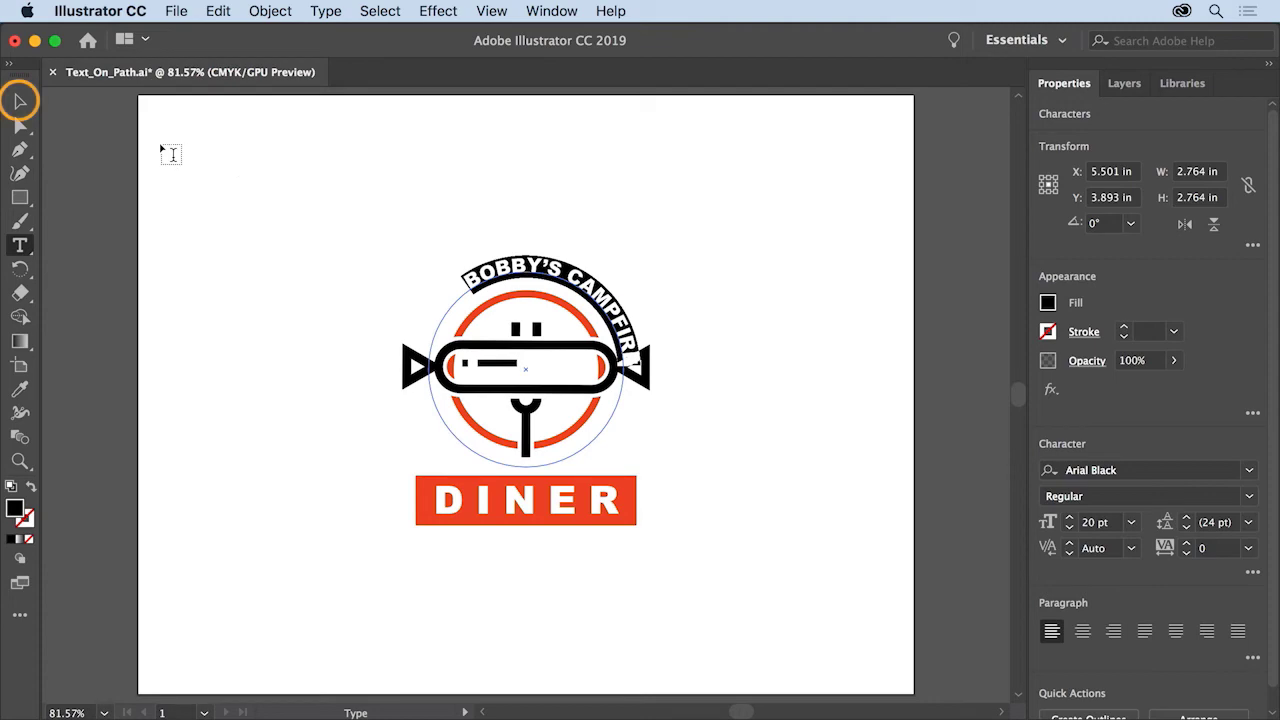
- Rotate the type-on-path object to centre BOBBY'S CAMPFIRE over the circle, then deselect
left_click(20, 101)
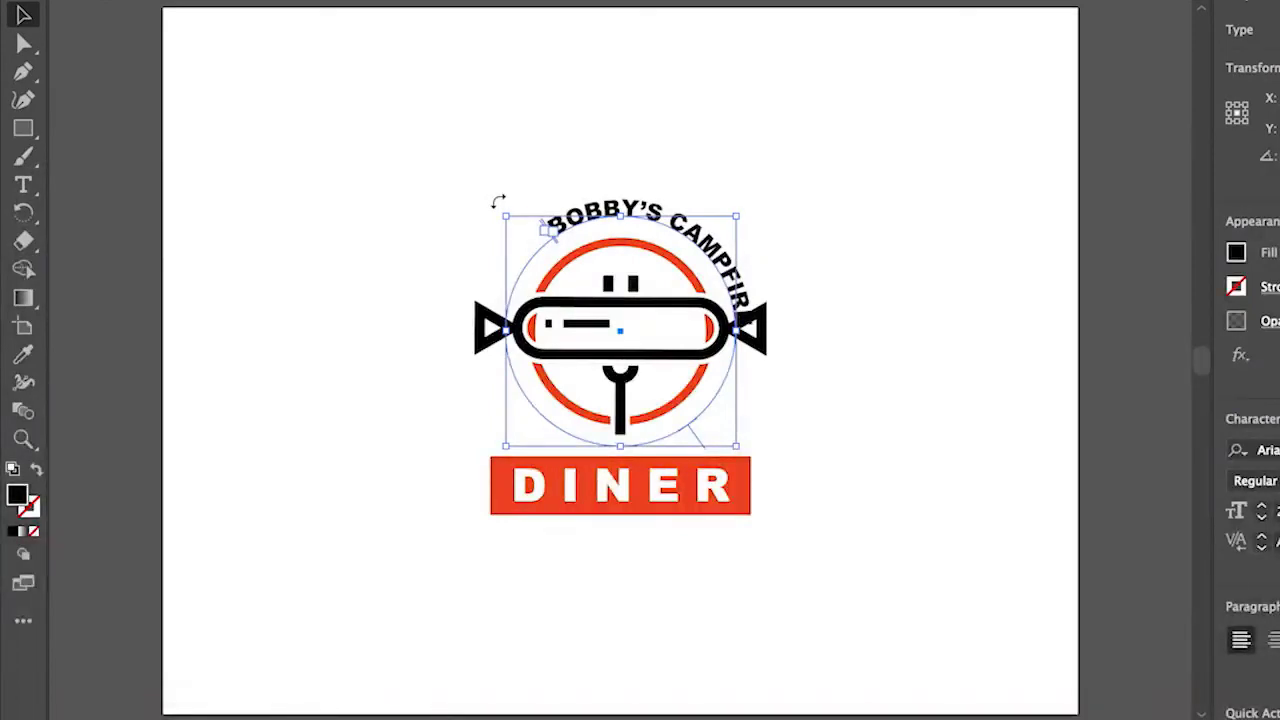
left_click_drag(498, 201, 432, 268)
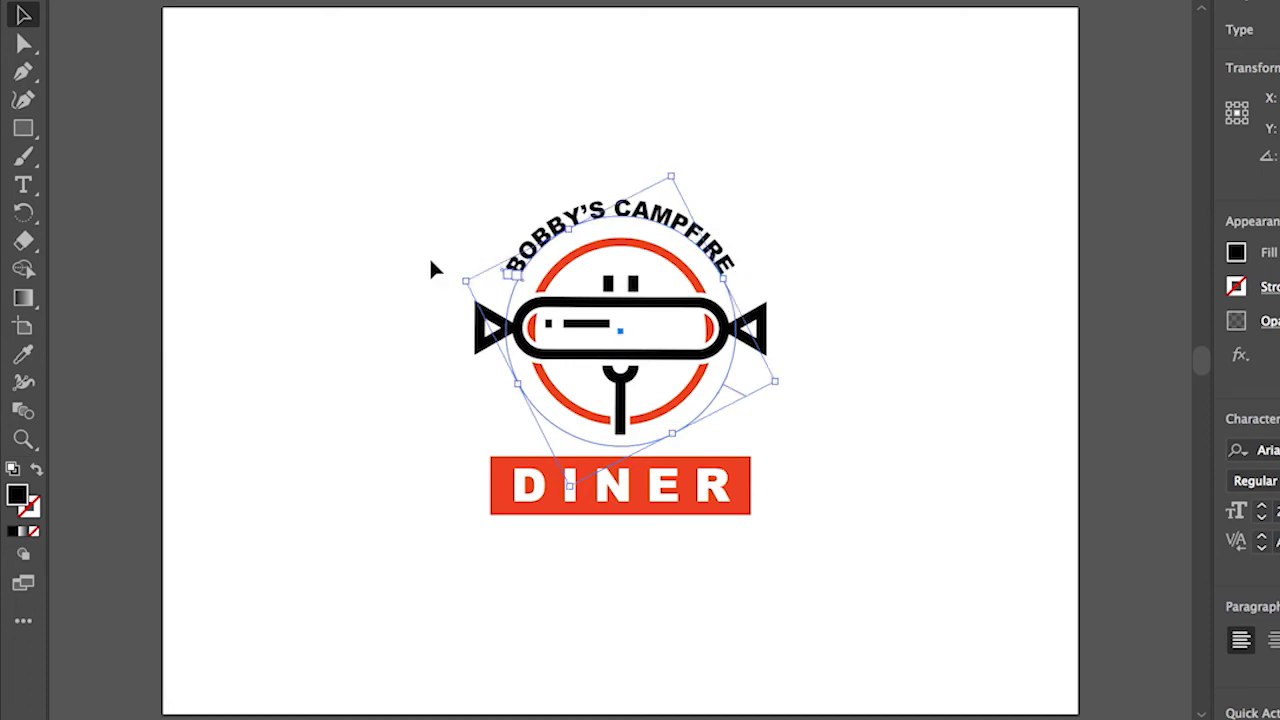
left_click(378, 158)
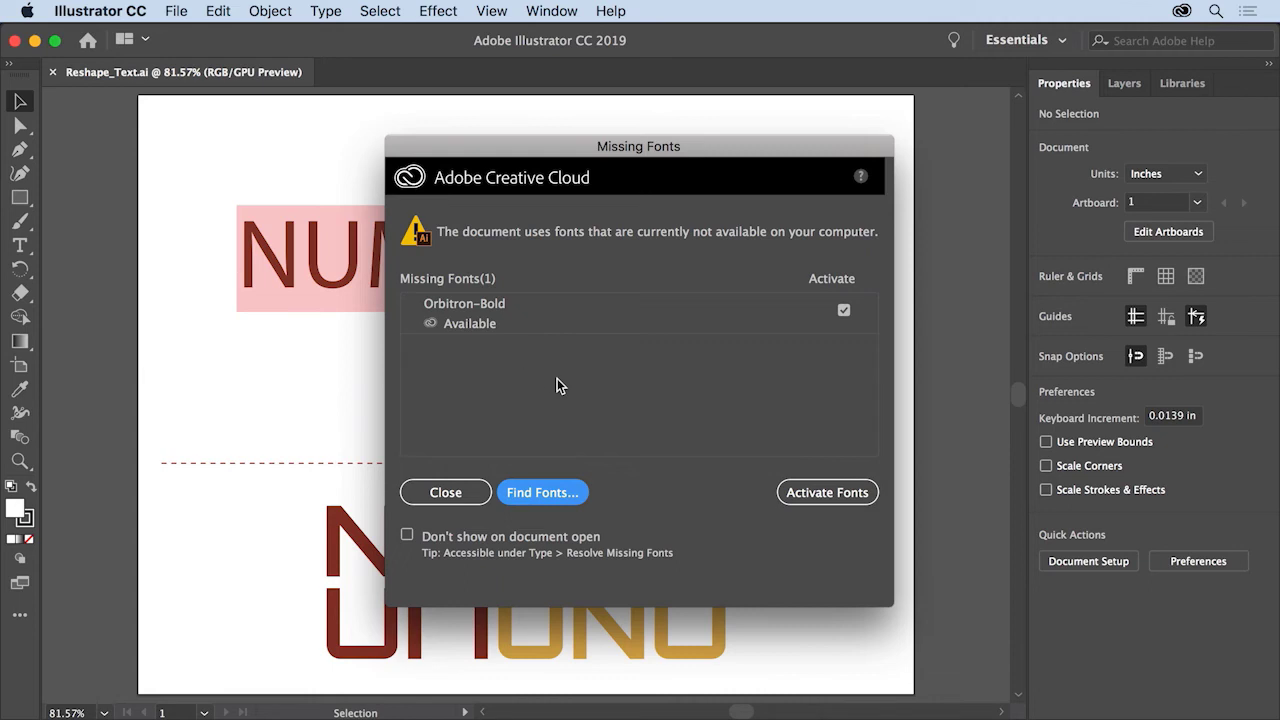
- Activate the missing Orbitron-Bold font and close the Missing Fonts dialog
left_click(844, 500)
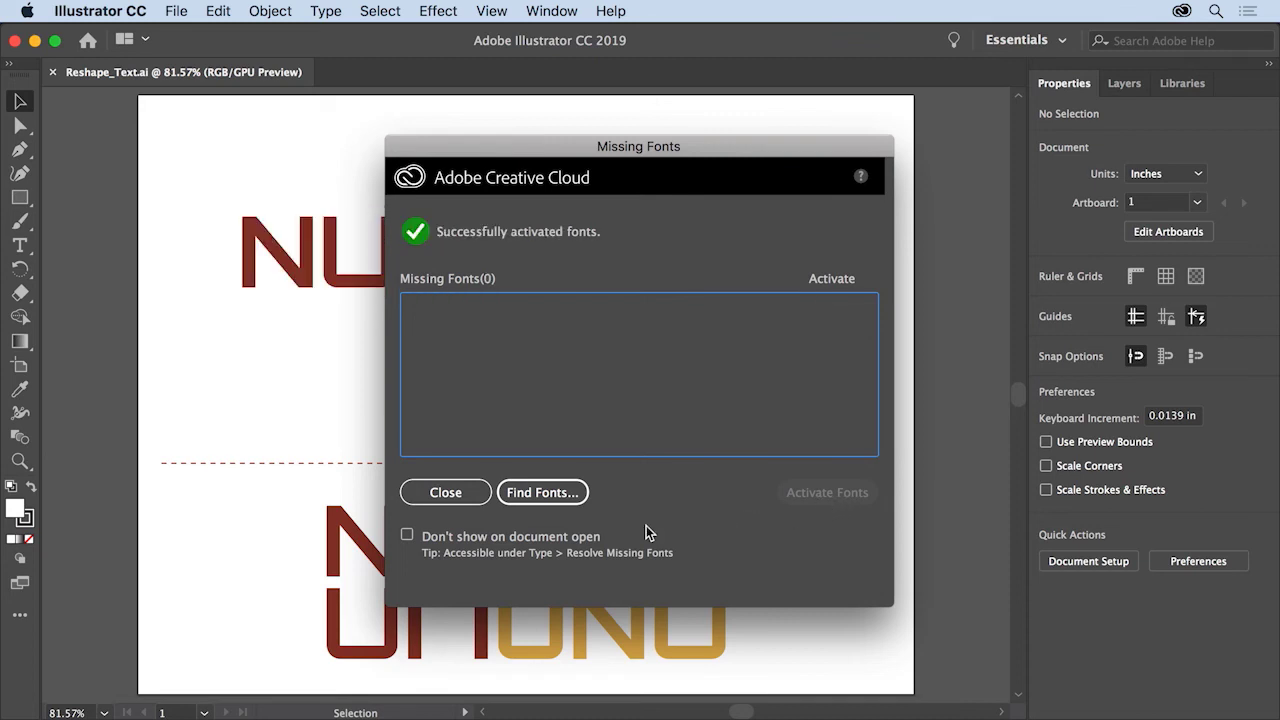
left_click(466, 501)
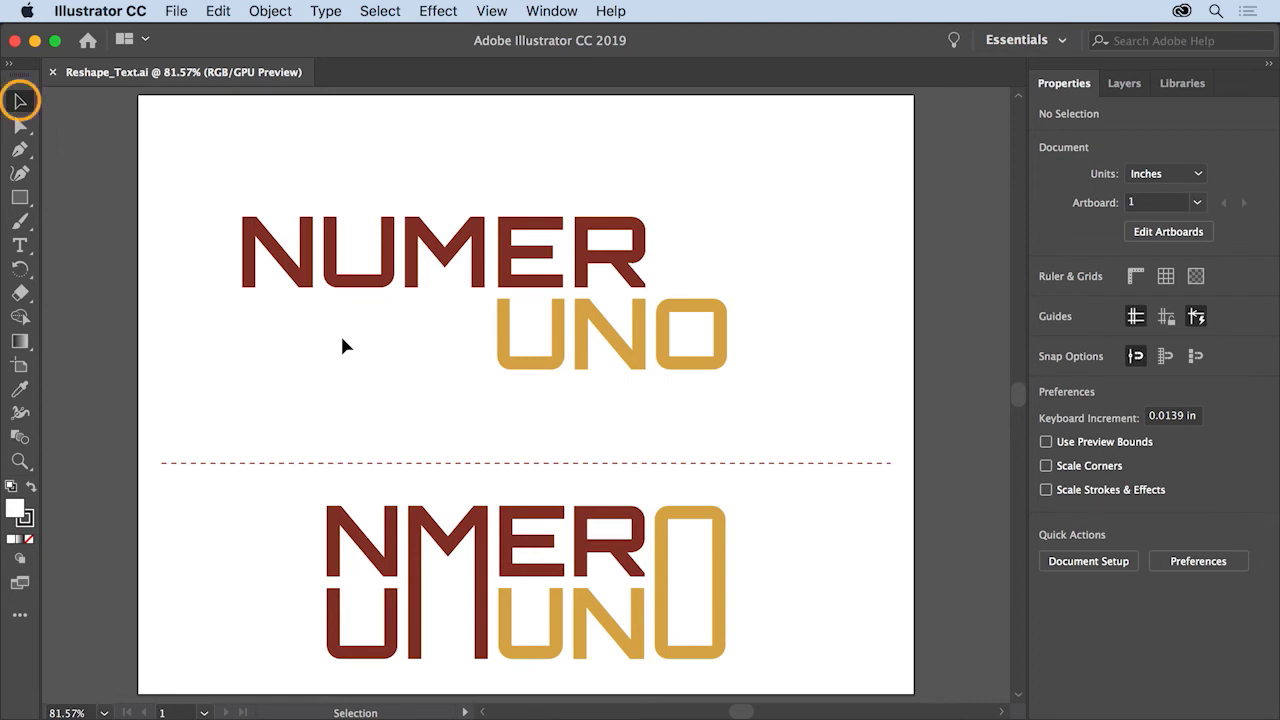
- Convert the NUMER UNO text to outlines, then select the UNO word by itself
left_click_drag(230, 177, 812, 448)
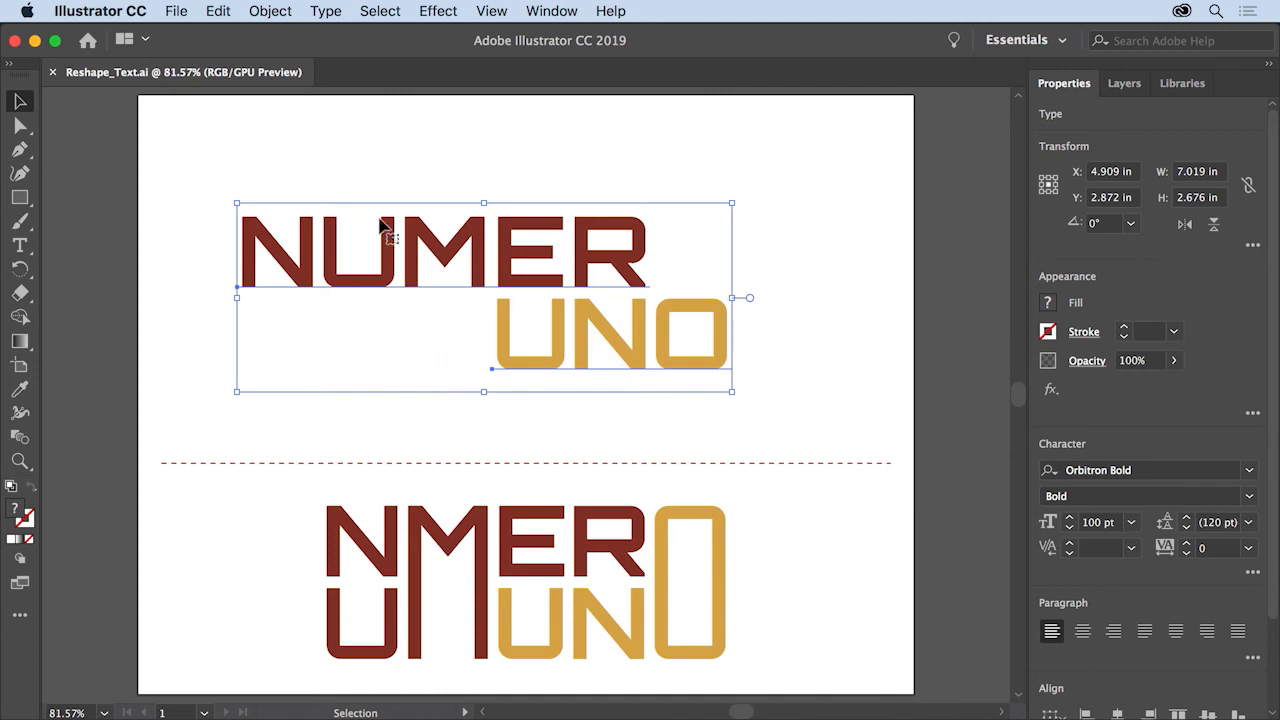
left_click(326, 11)
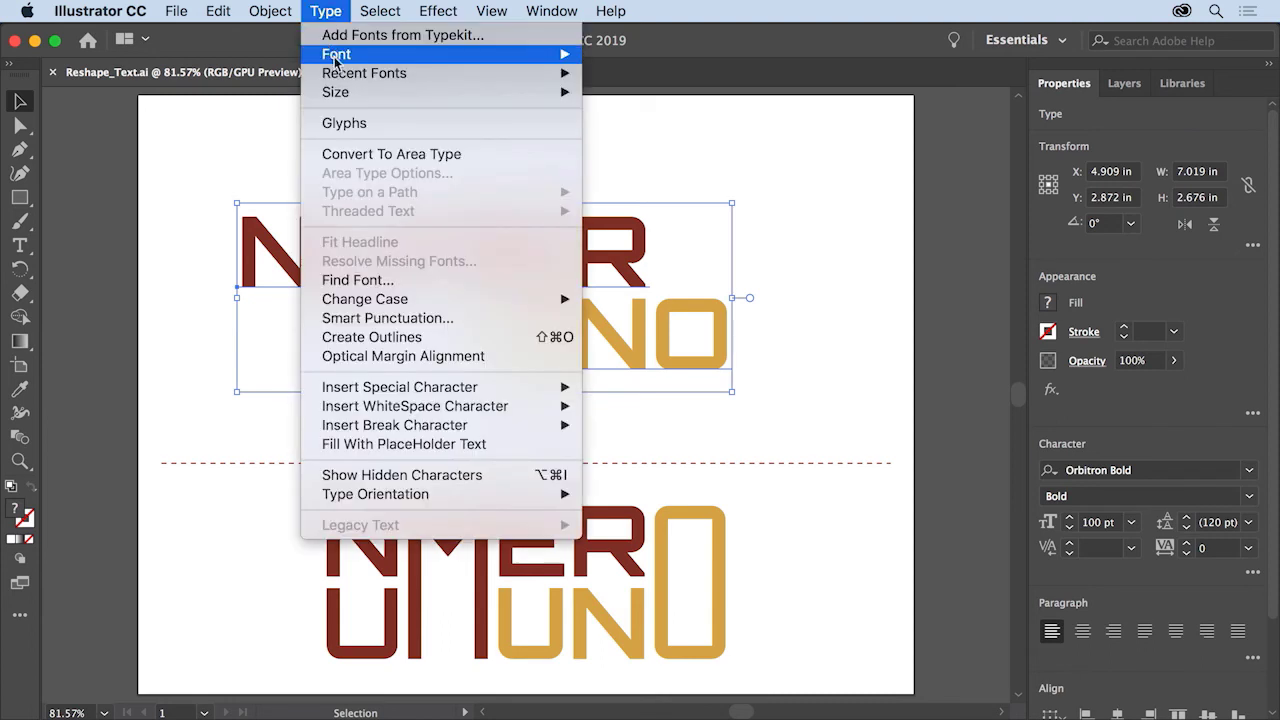
left_click(430, 340)
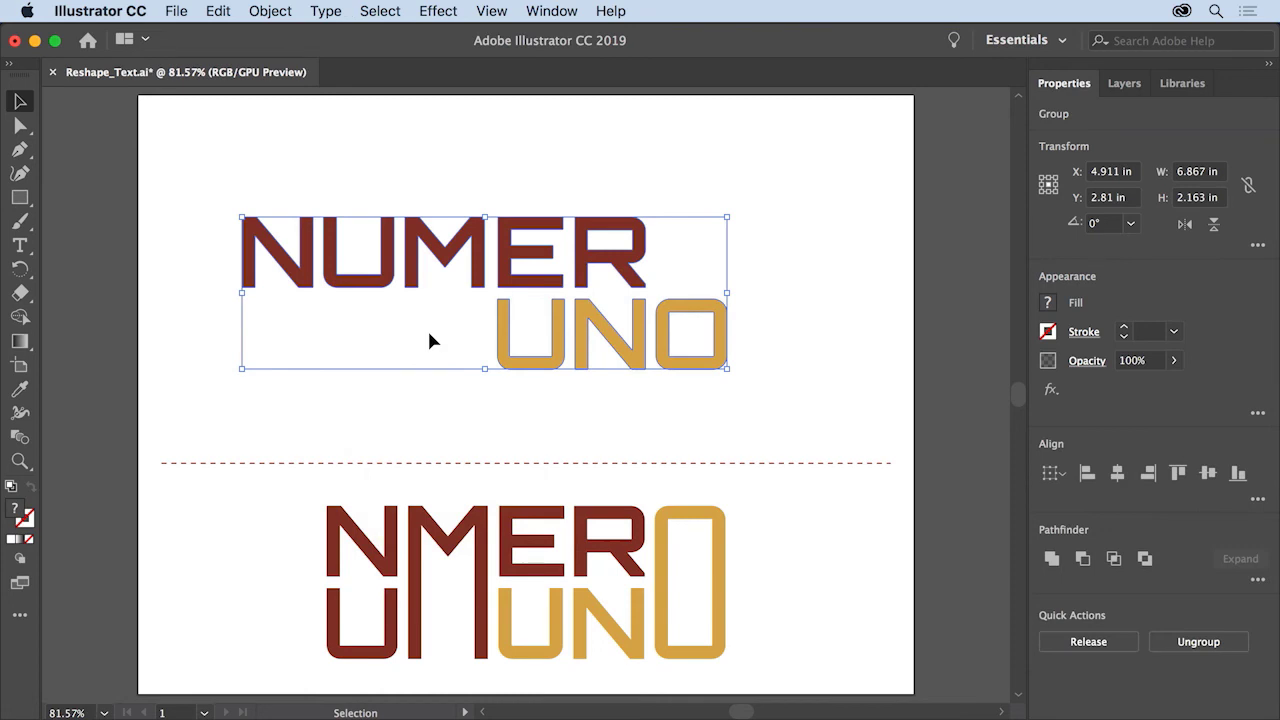
left_click(367, 393)
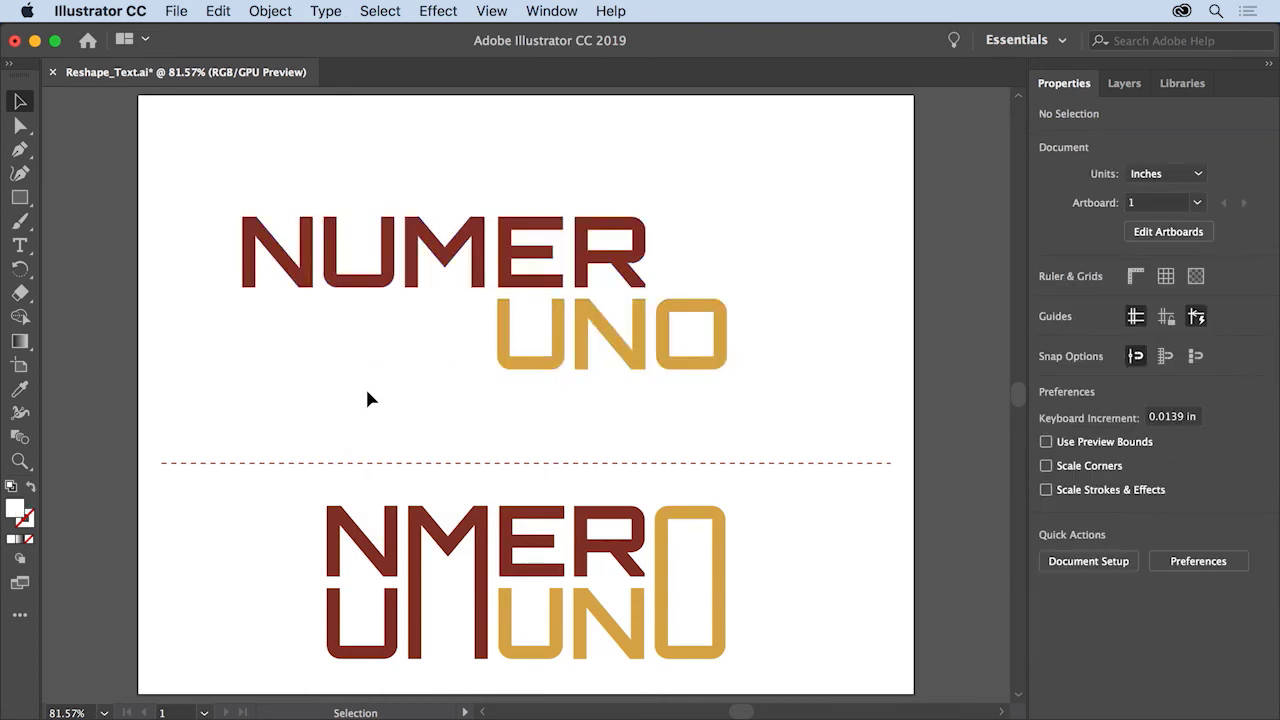
left_click(527, 377)
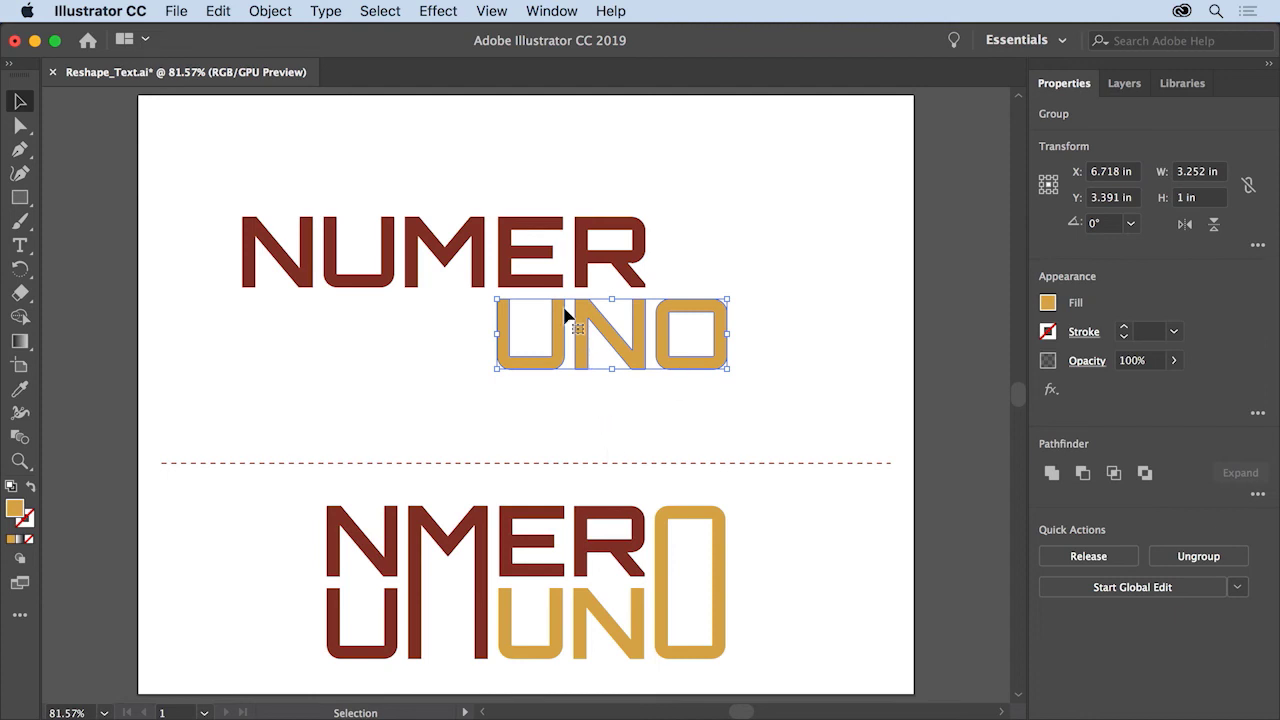
- Zoom in to 100% on the NUMER and UNO artwork and confirm Smart Guides is on
left_click(493, 12)
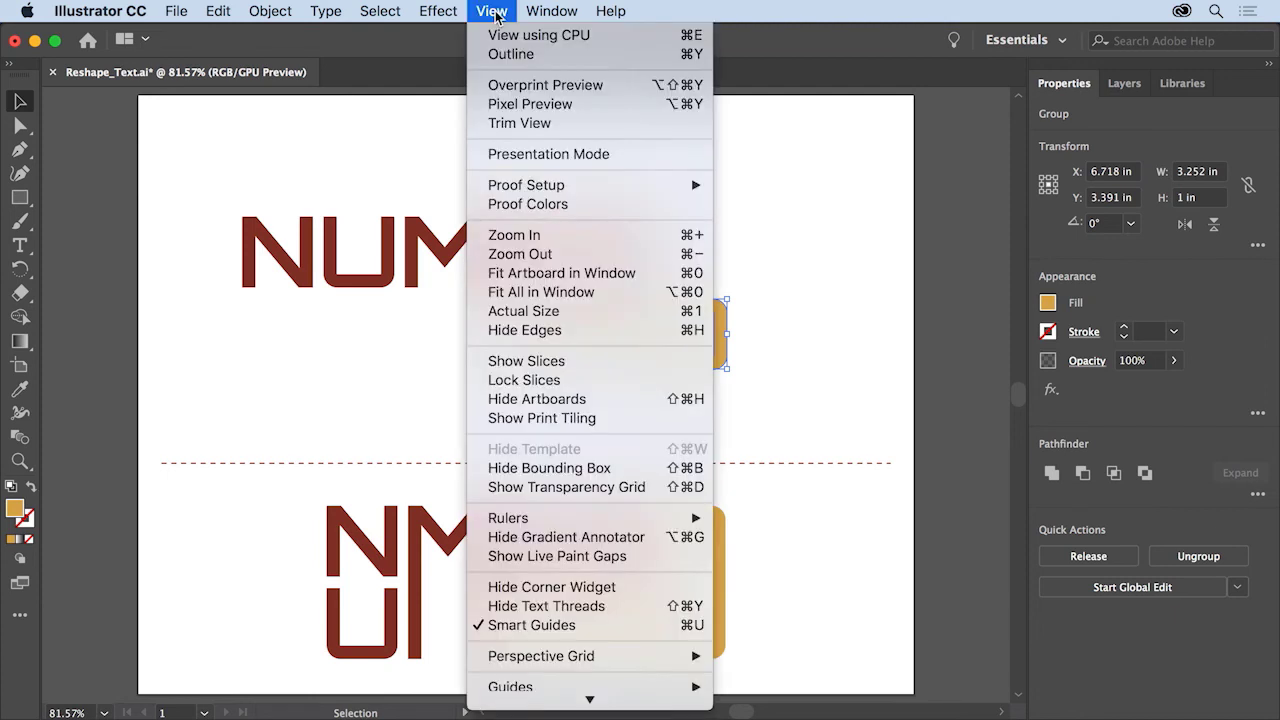
left_click(545, 236)
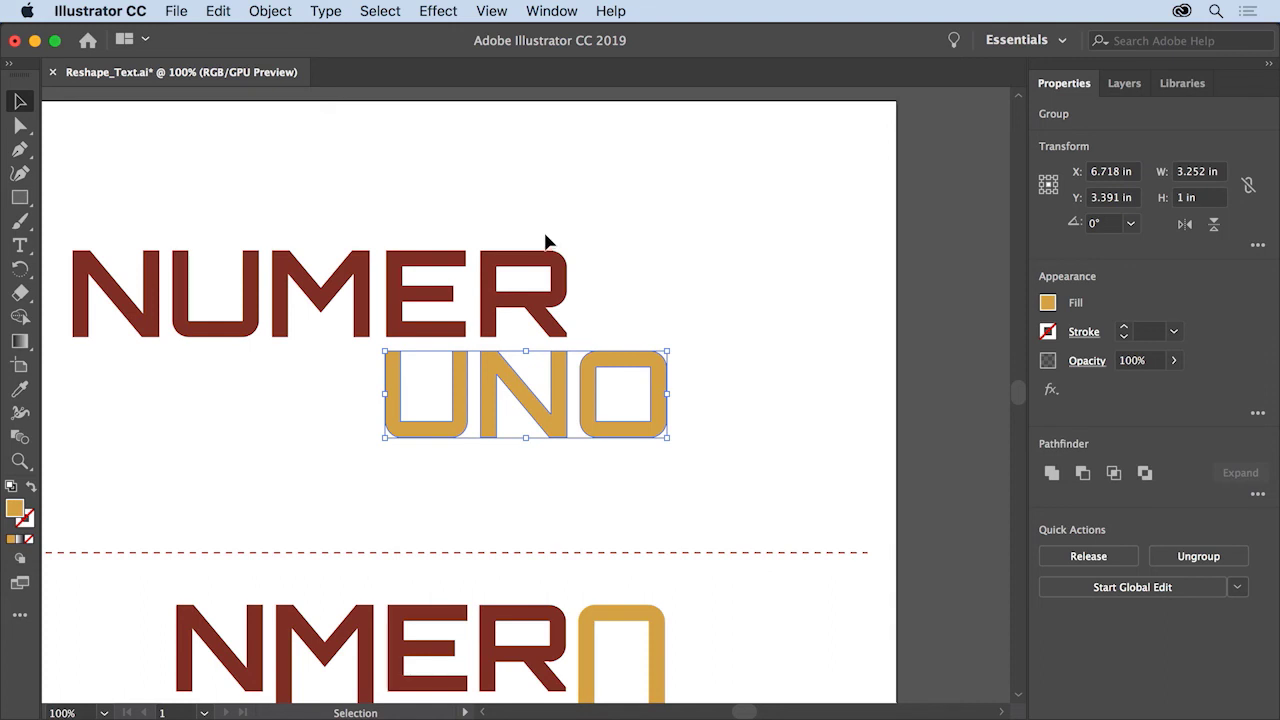
left_click(491, 11)
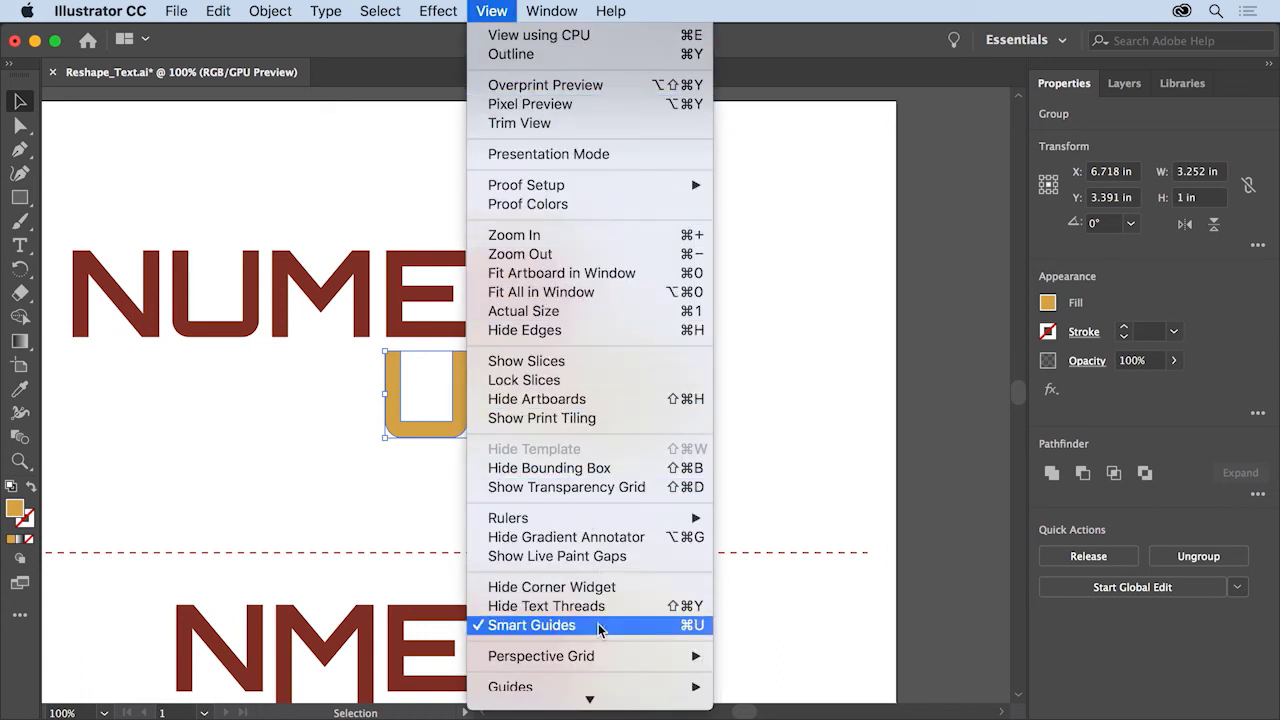
left_click(730, 630)
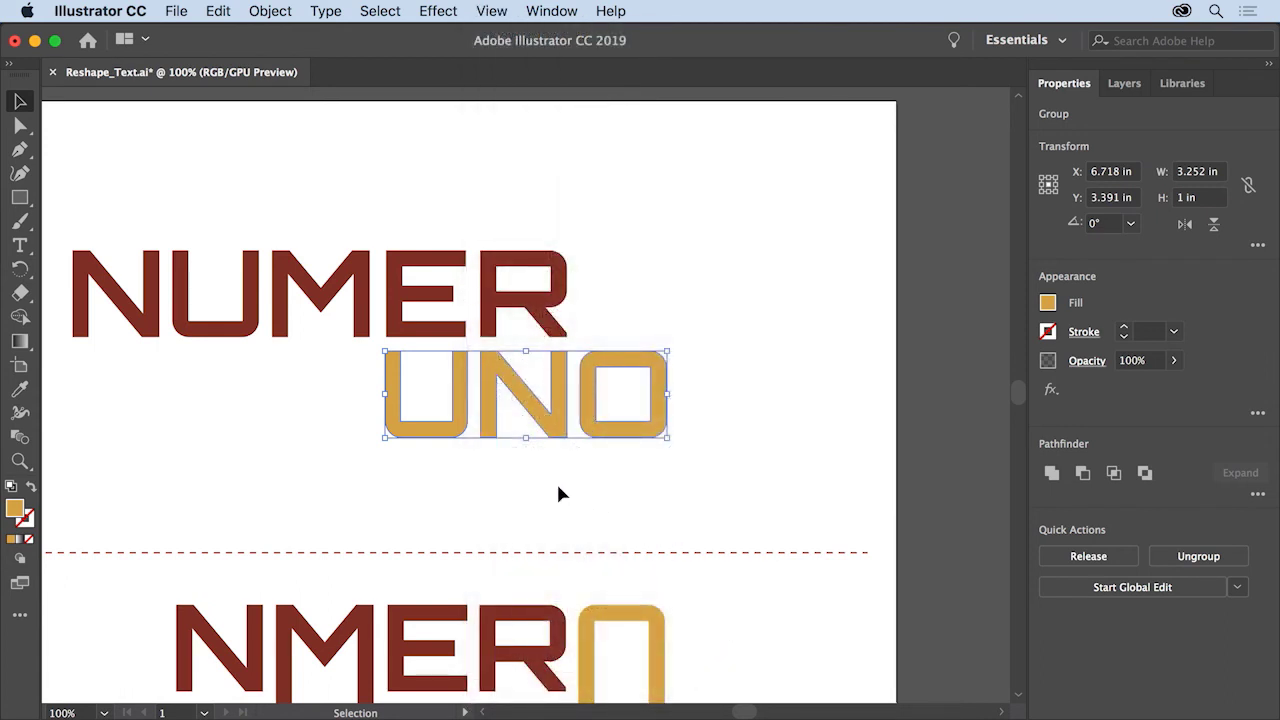
key("a")
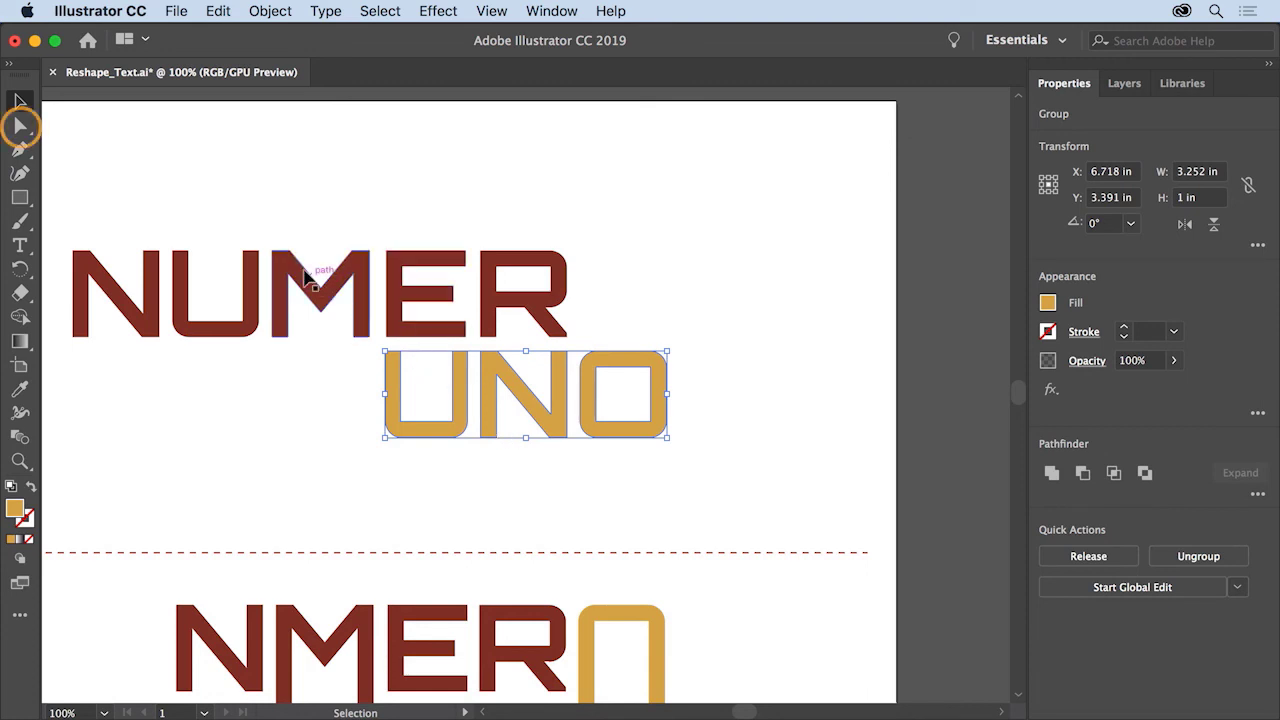
- Drag the O's top anchors up level with NUMER's top, making the O 2.161 in tall
left_click(19, 127)
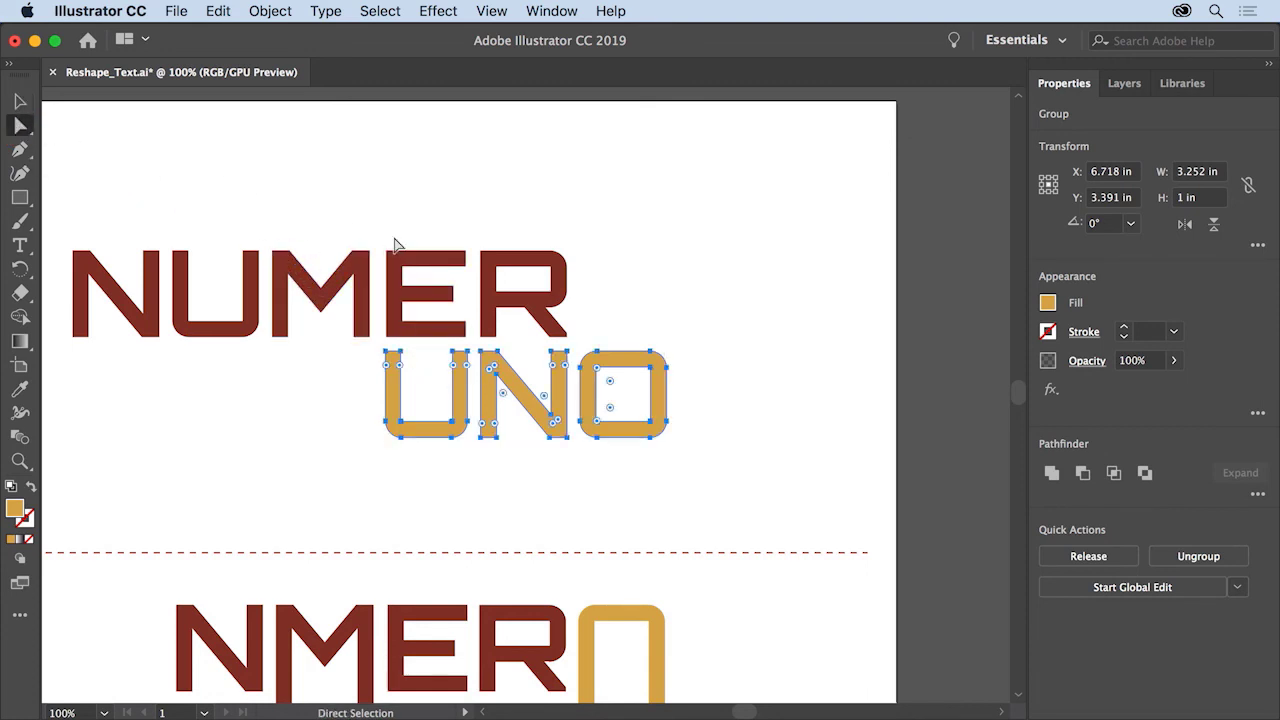
left_click_drag(576, 336, 689, 401)
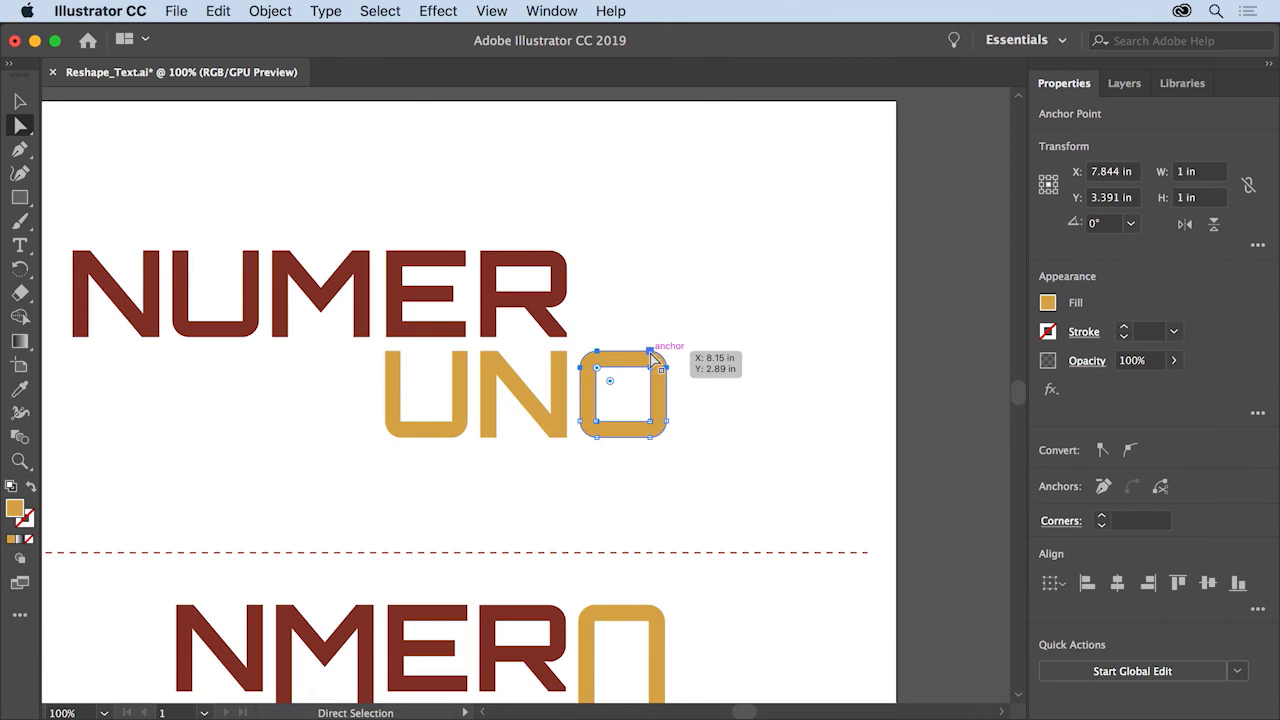
left_click_drag(651, 358, 655, 260)
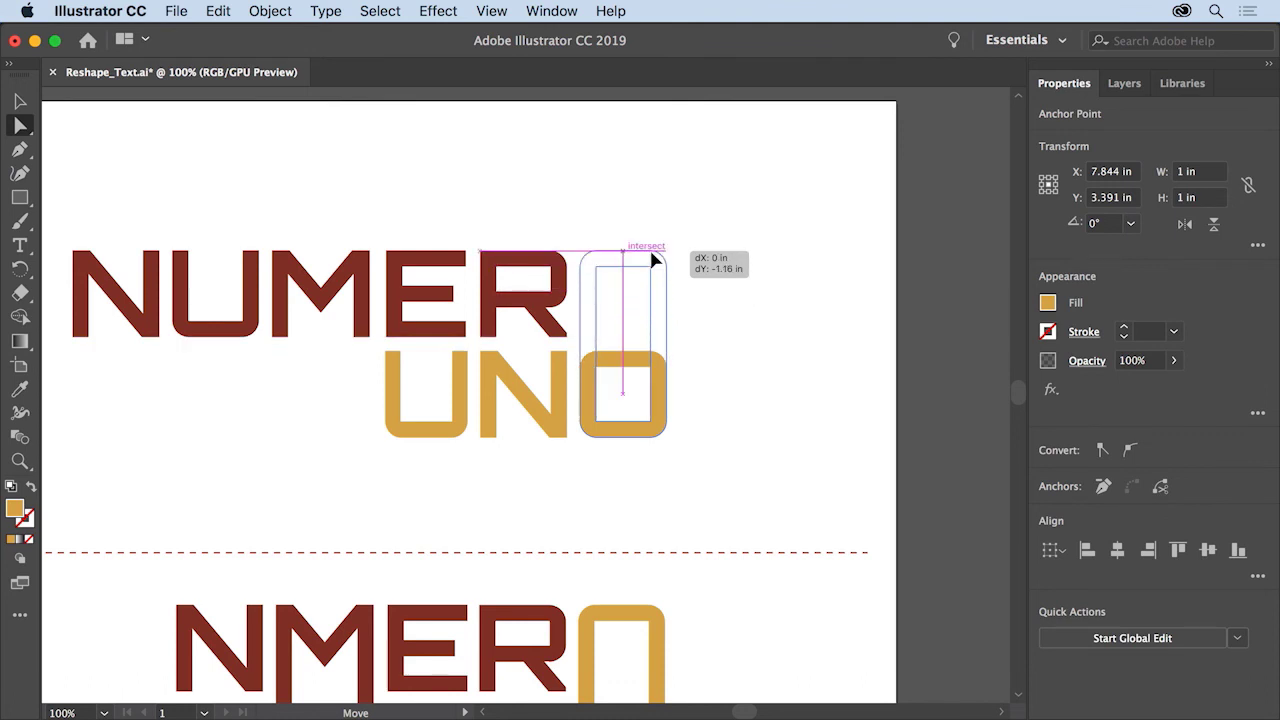
left_click_drag(652, 260, 652, 260)
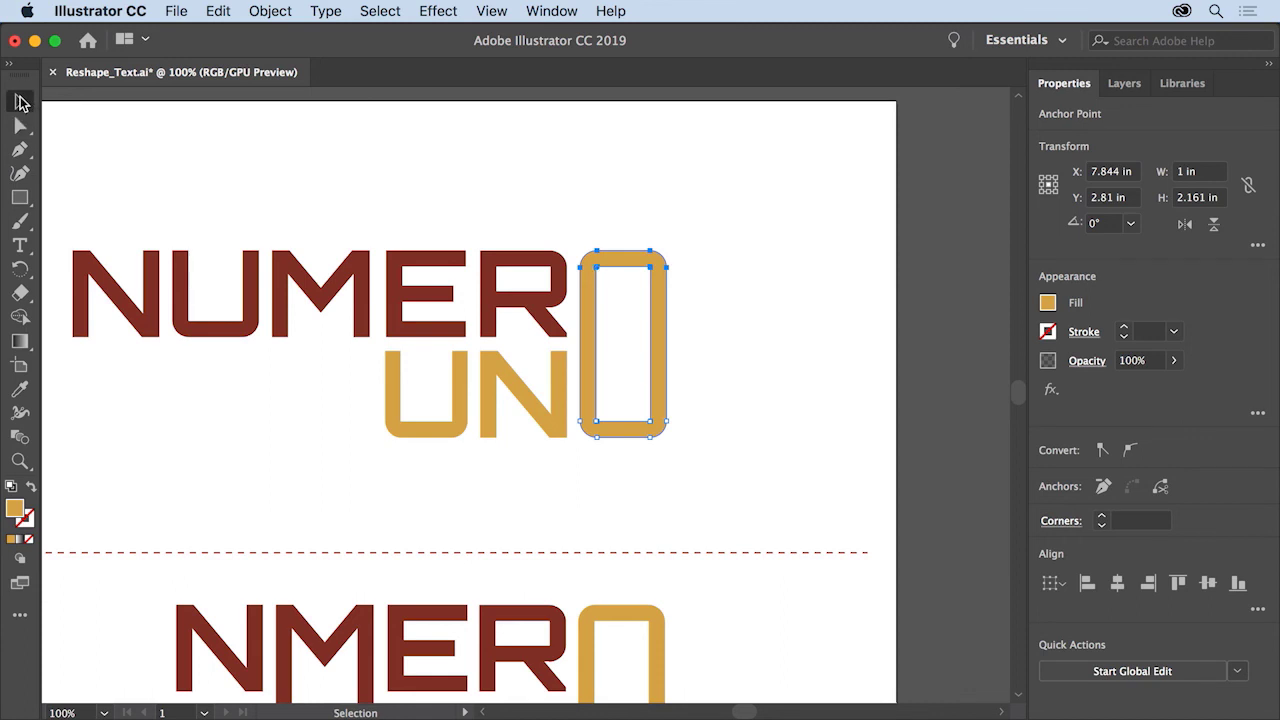
left_click(20, 102)
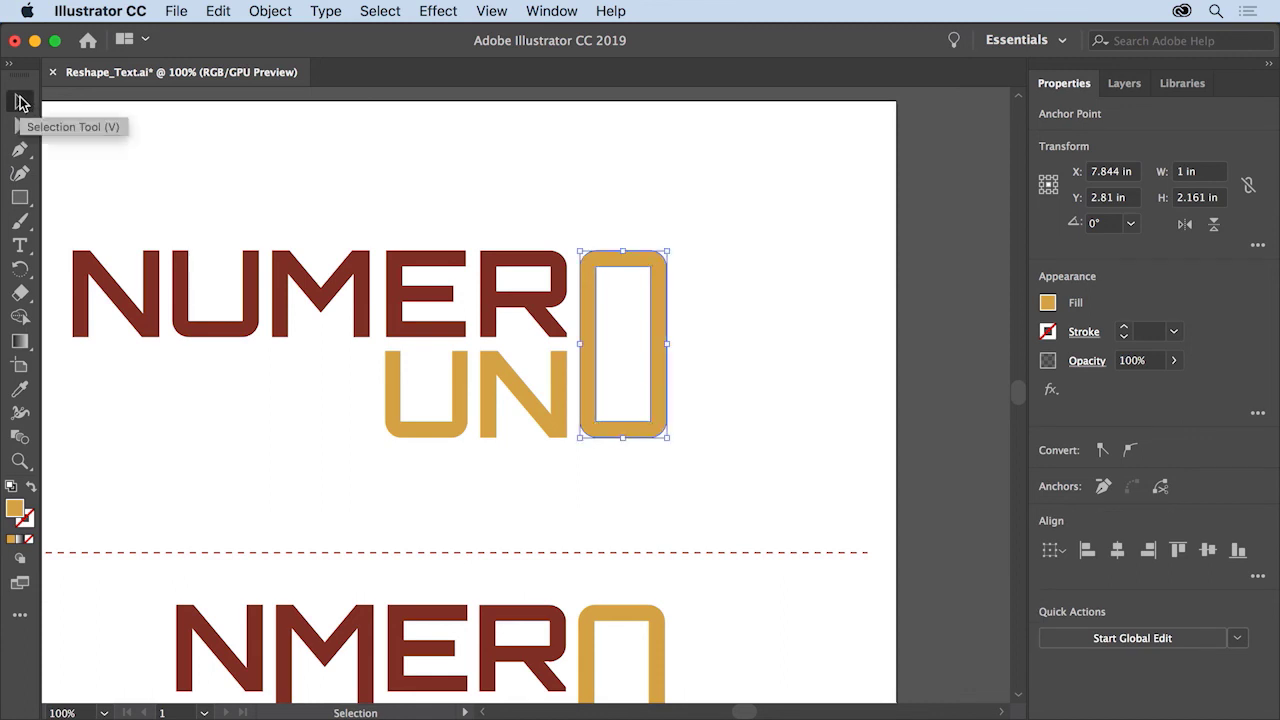
- Ungroup NUMER, drop its U onto the UNO line, and slide the N right beside M
left_click(146, 288)
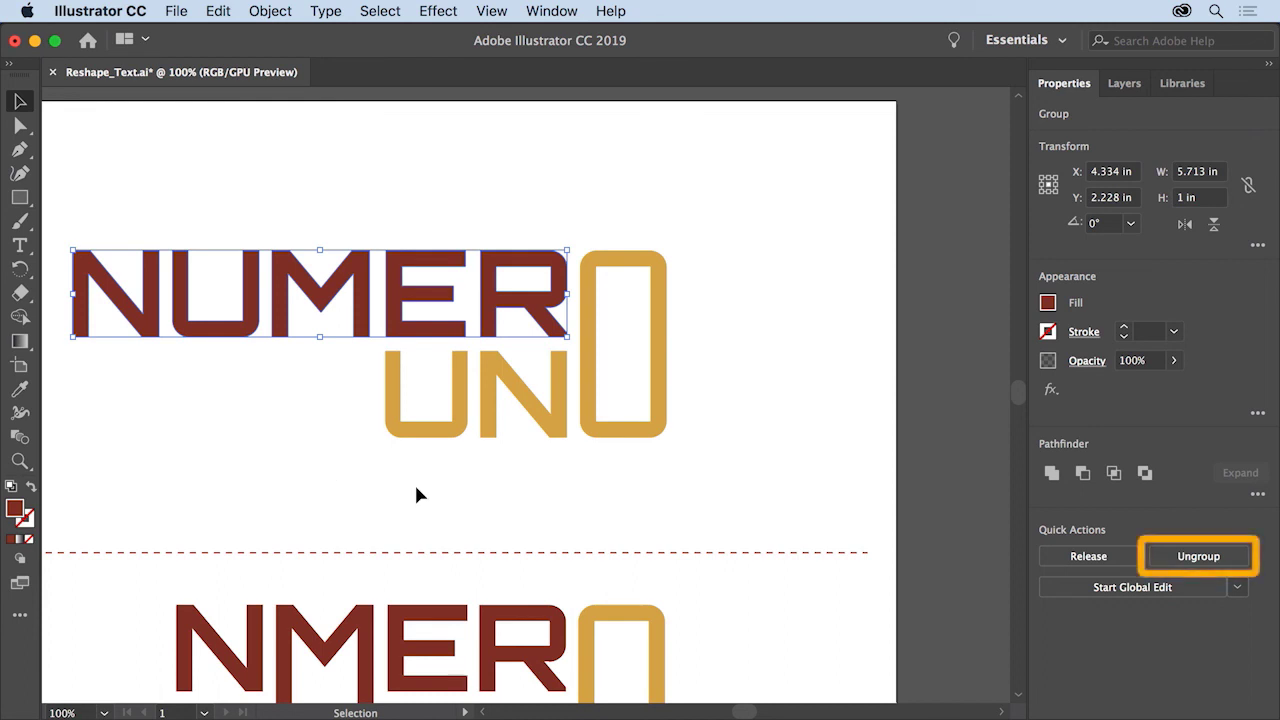
left_click(1199, 556)
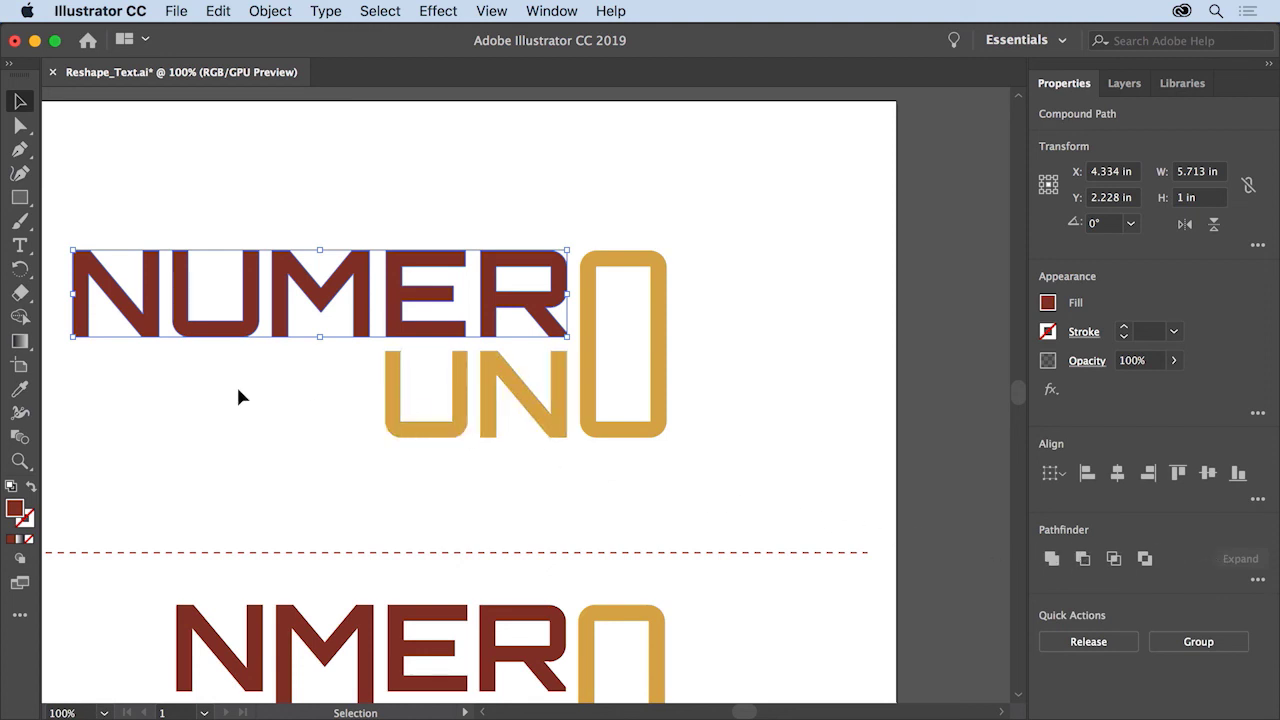
left_click(188, 388)
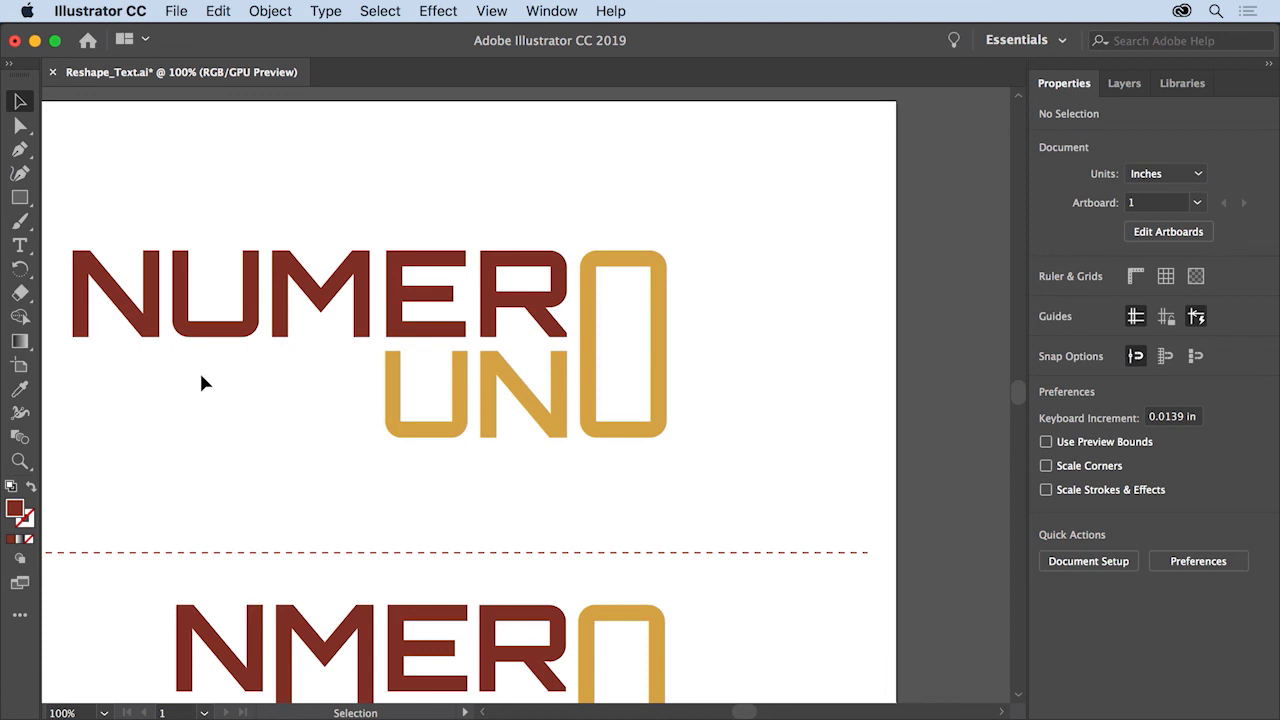
left_click_drag(218, 335, 215, 433)
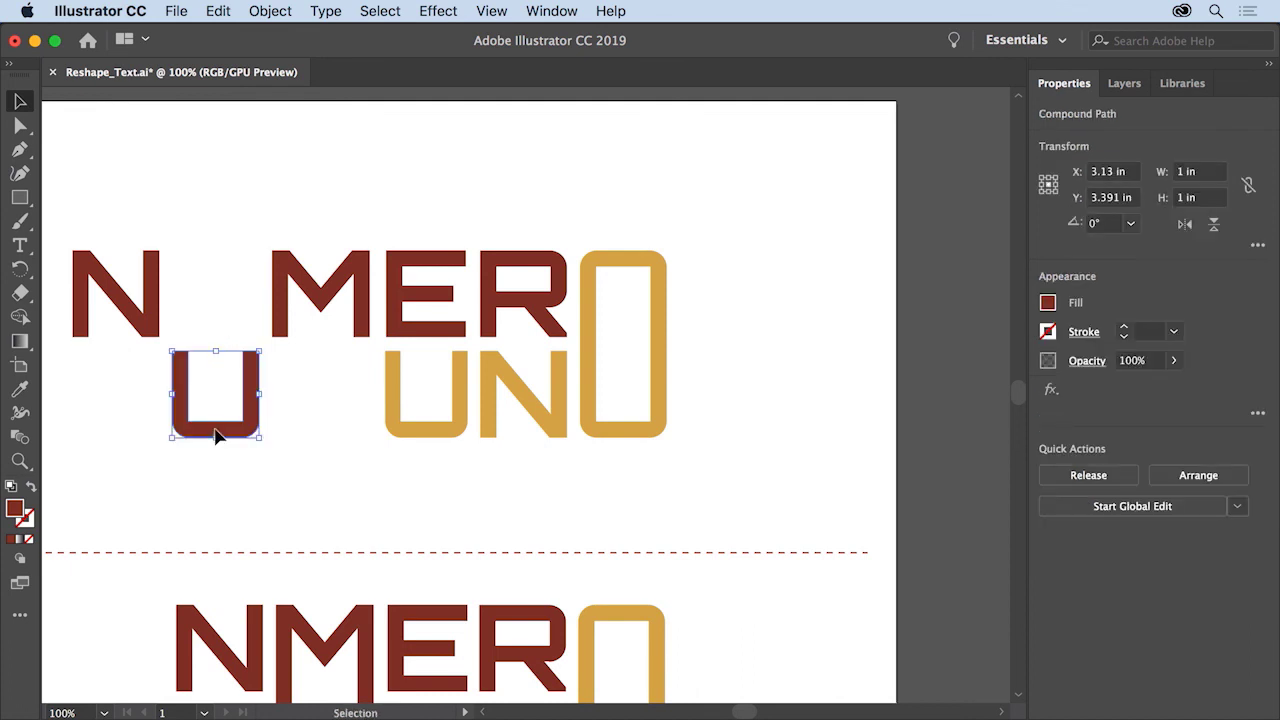
left_click_drag(150, 332, 249, 332)
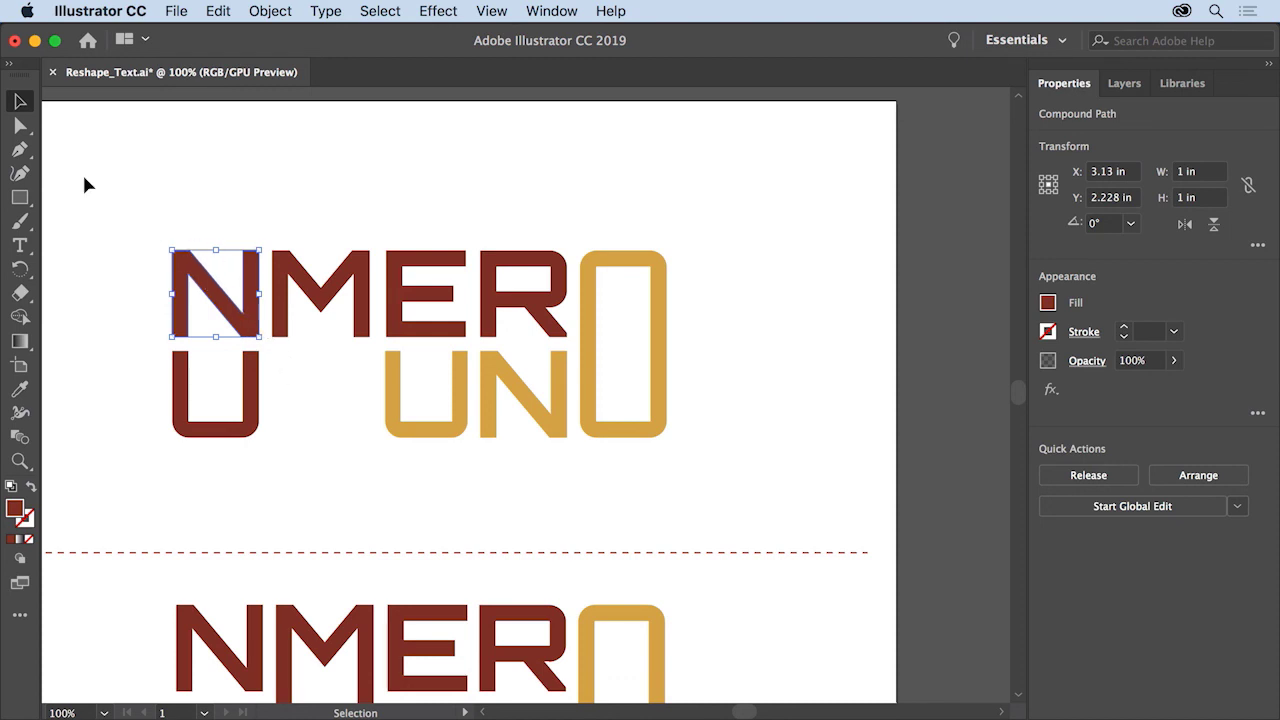
- Stretch the M's legs down to the UNO baseline, 2.163 in tall, then deselect everything
left_click(20, 128)
left_click(187, 271)
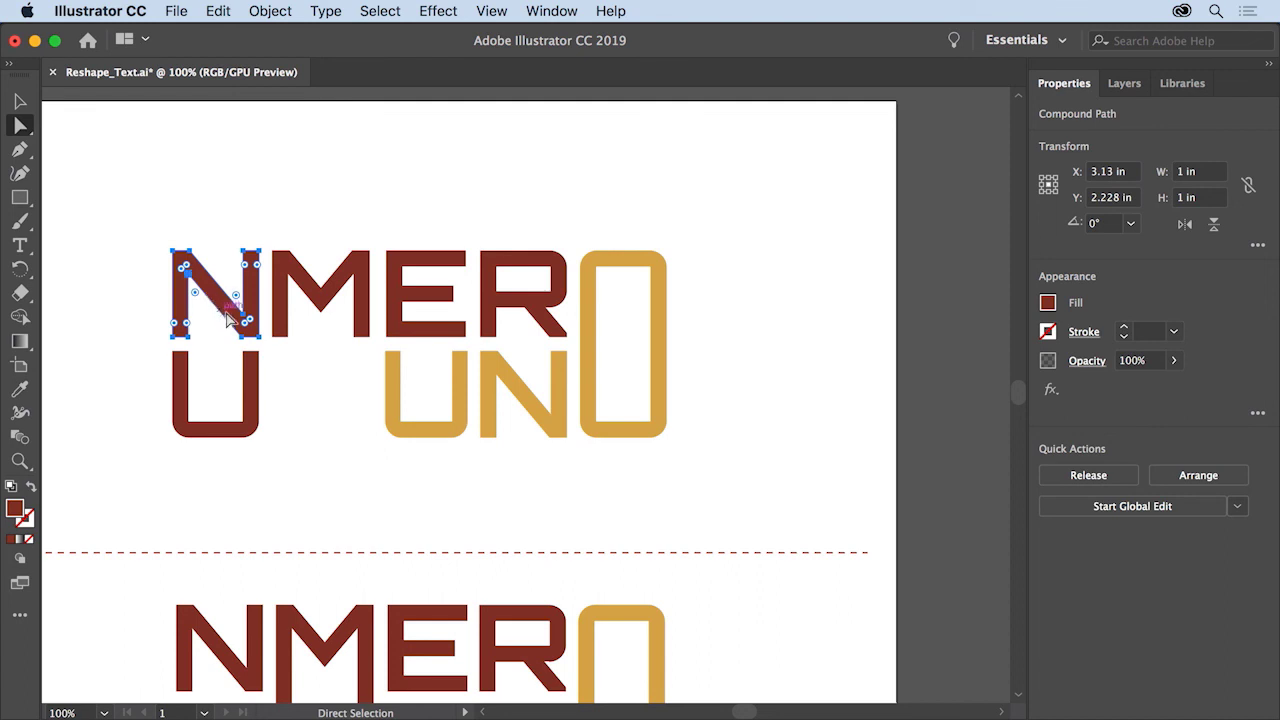
left_click_drag(267, 355, 380, 323)
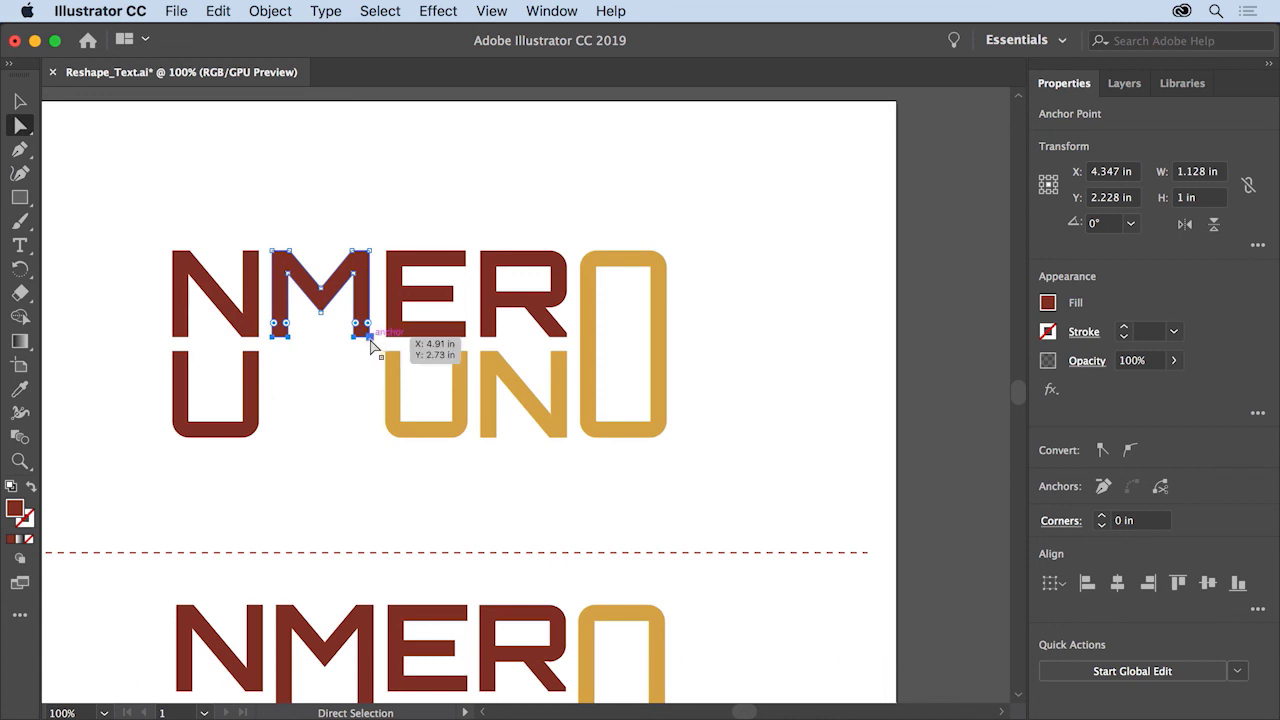
left_click_drag(370, 341, 368, 438)
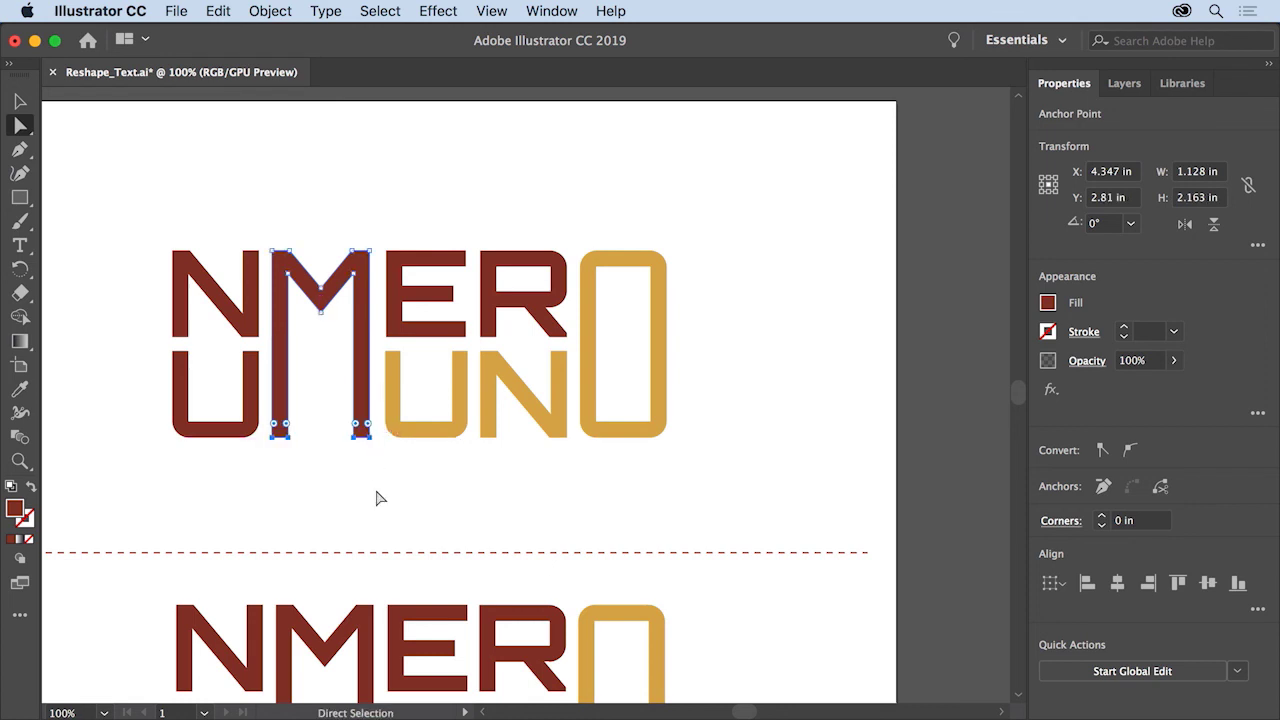
left_click(232, 14)
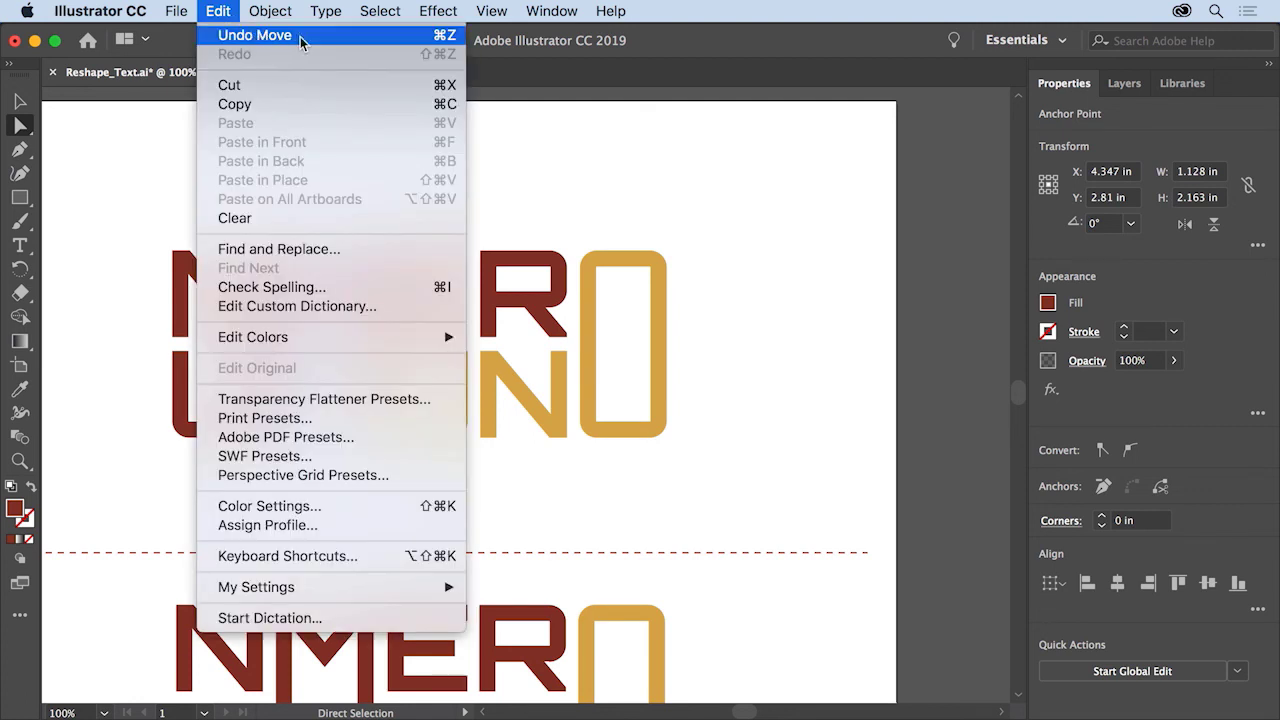
key("super+z")
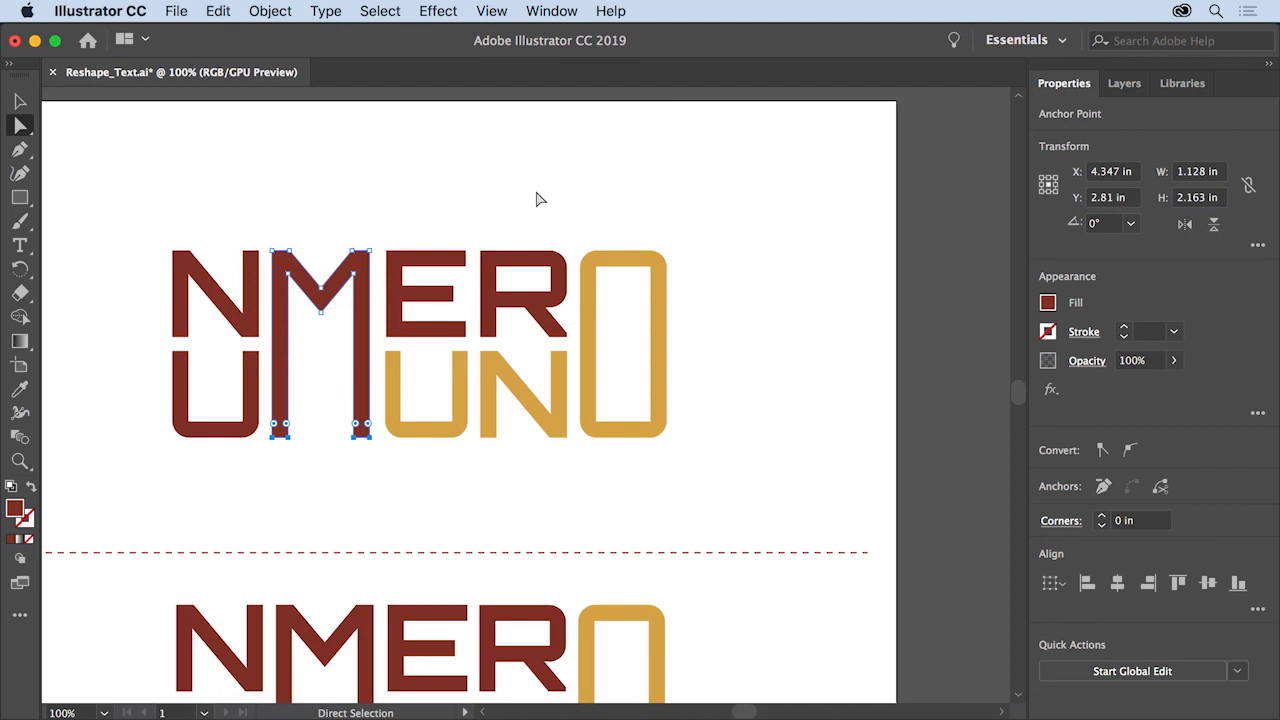
left_click(380, 11)
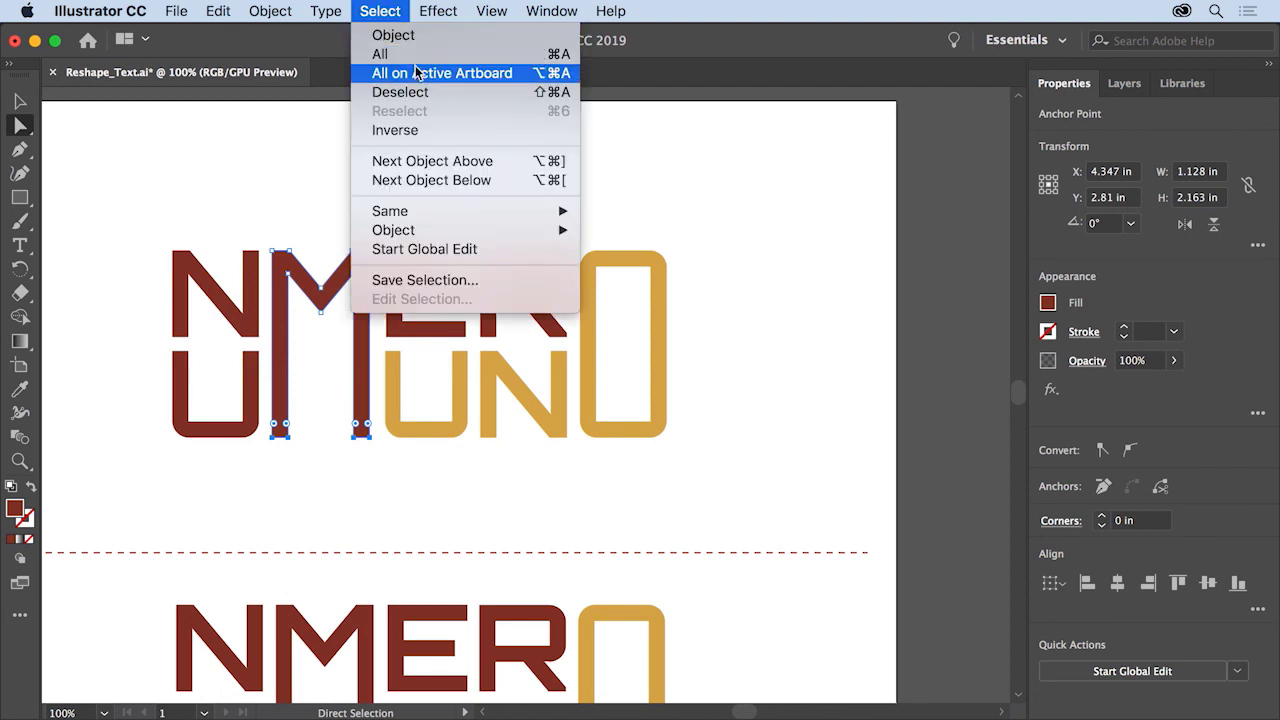
left_click(425, 95)
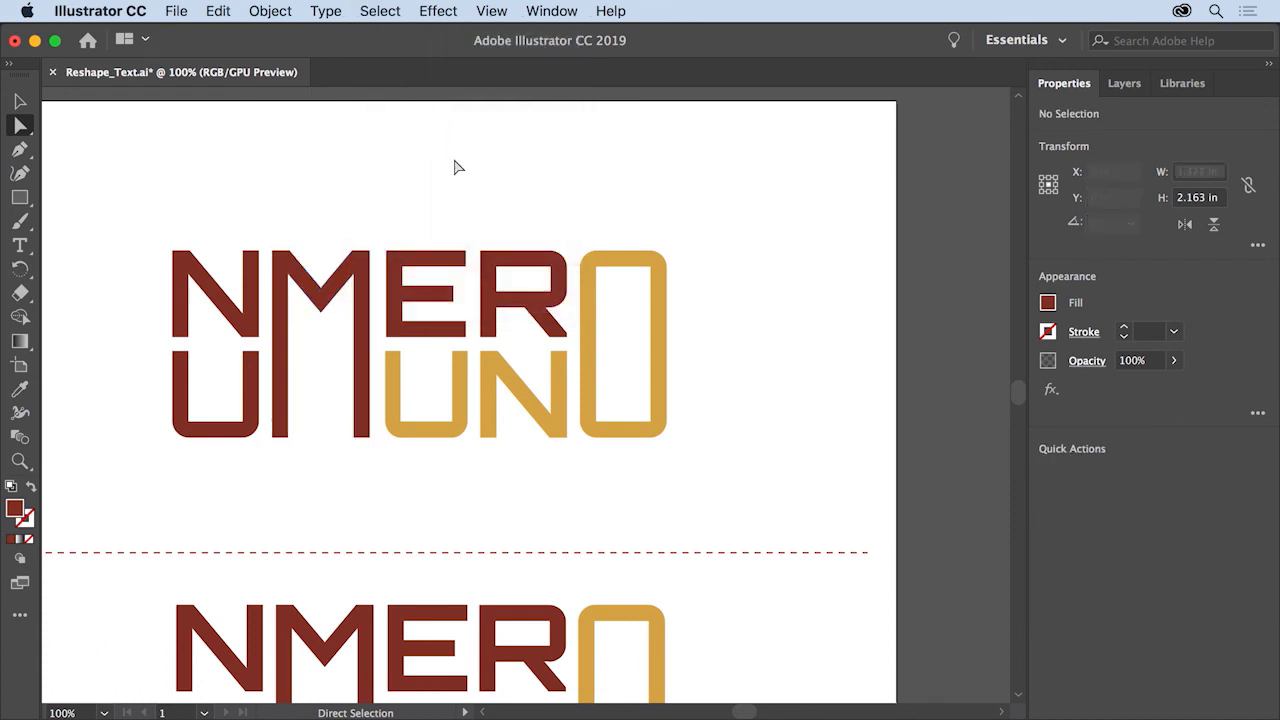